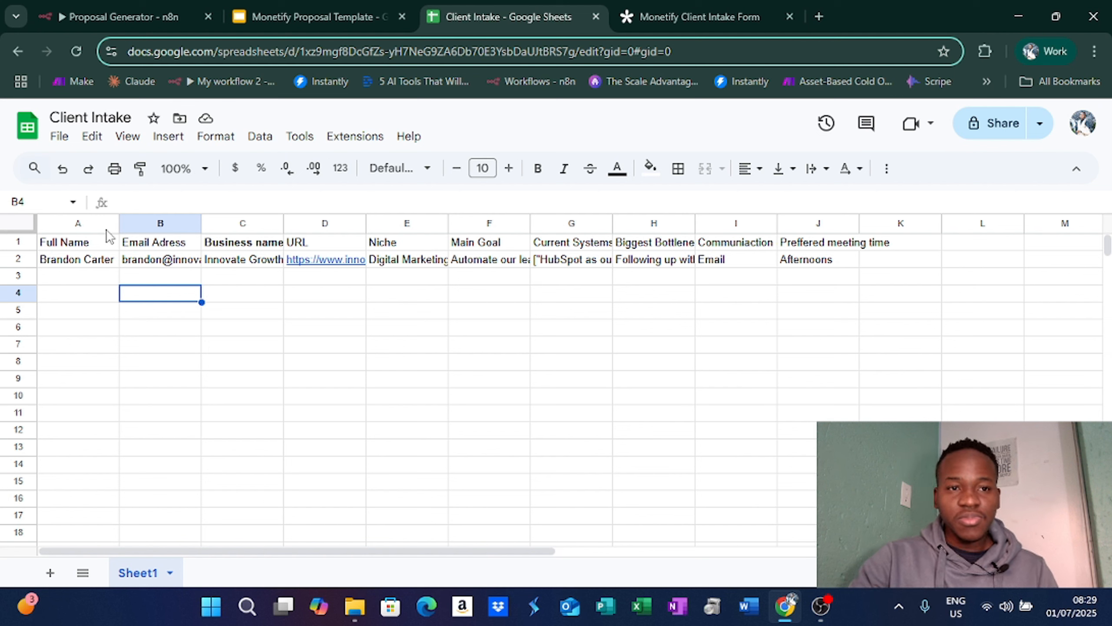
- Fetch a test event from the Client Intake sheet with the Google Sheets Trigger node in the Proposal Generator workflow
drag(62, 250, 682, 279)
click(160, 378)
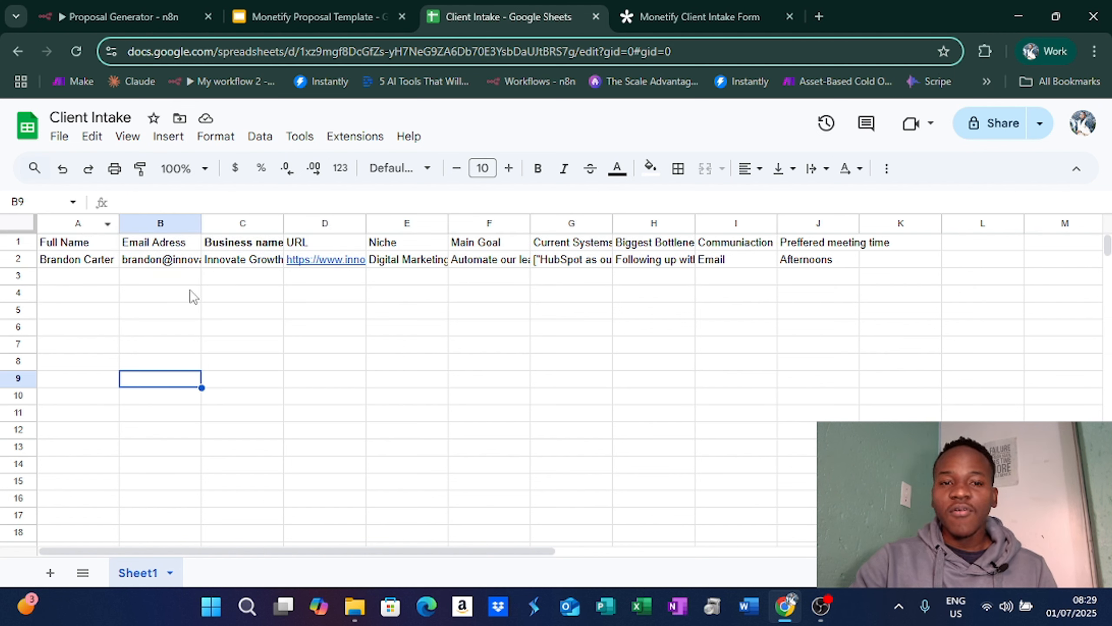
click(114, 13)
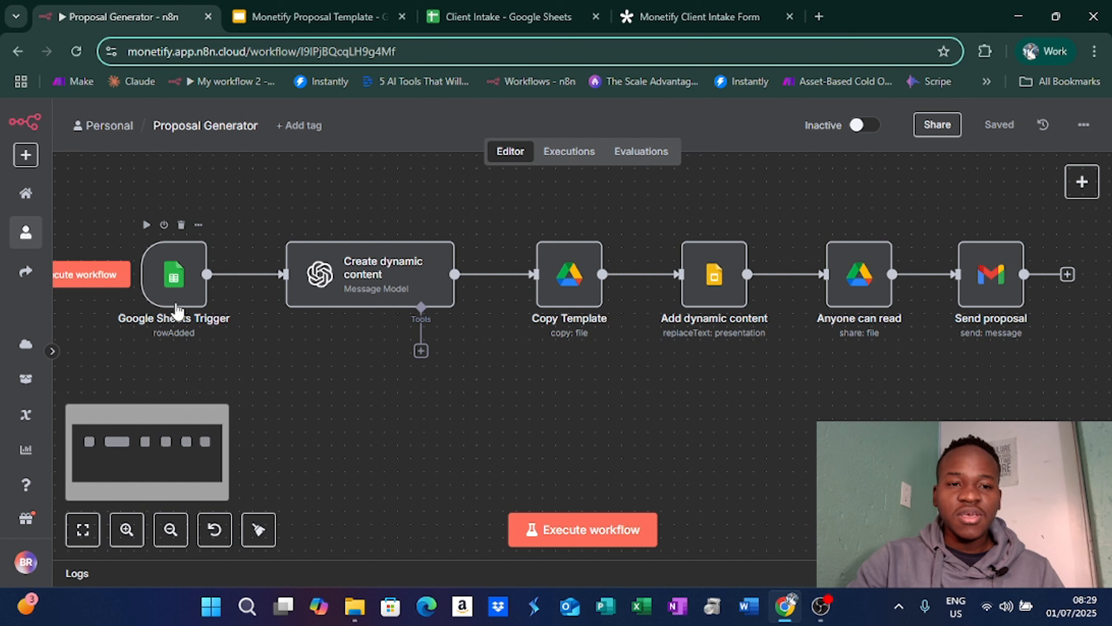
double_click(173, 287)
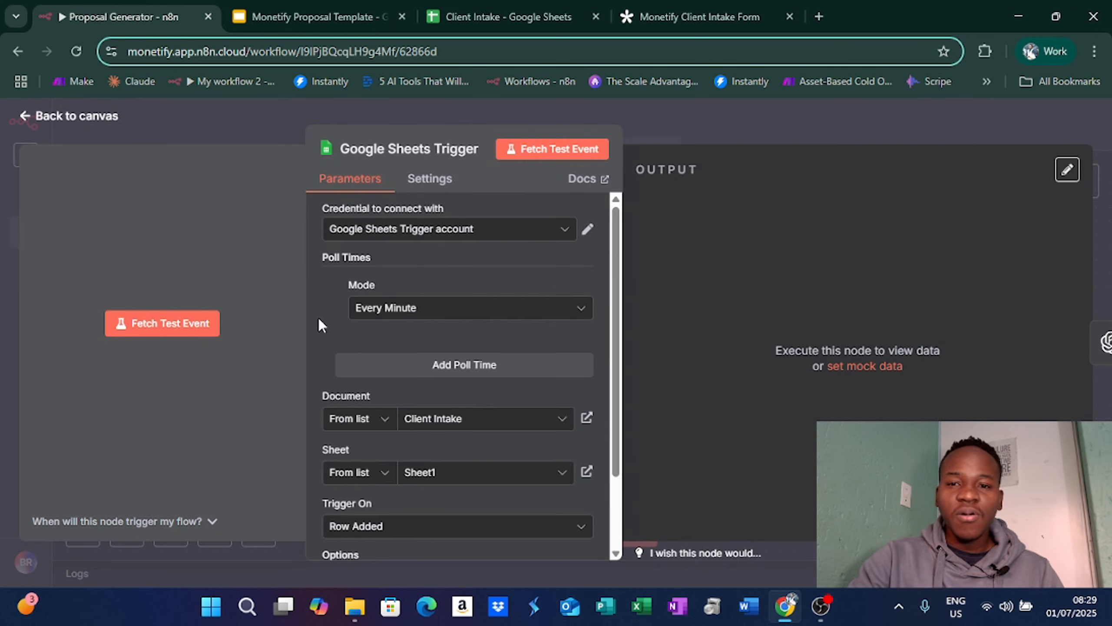
click(557, 150)
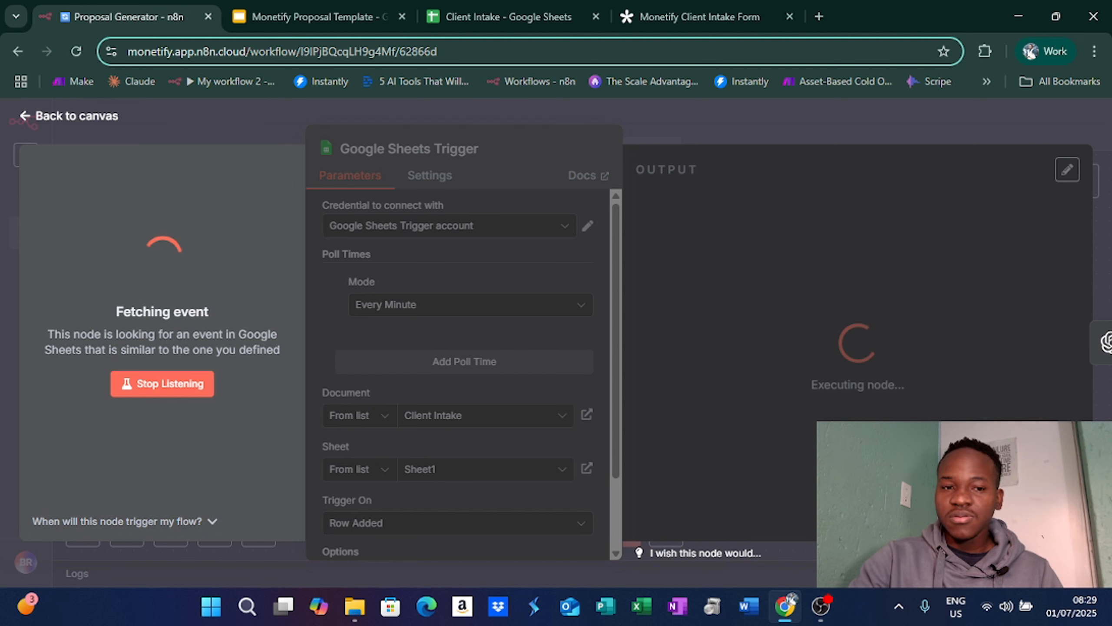
click(737, 130)
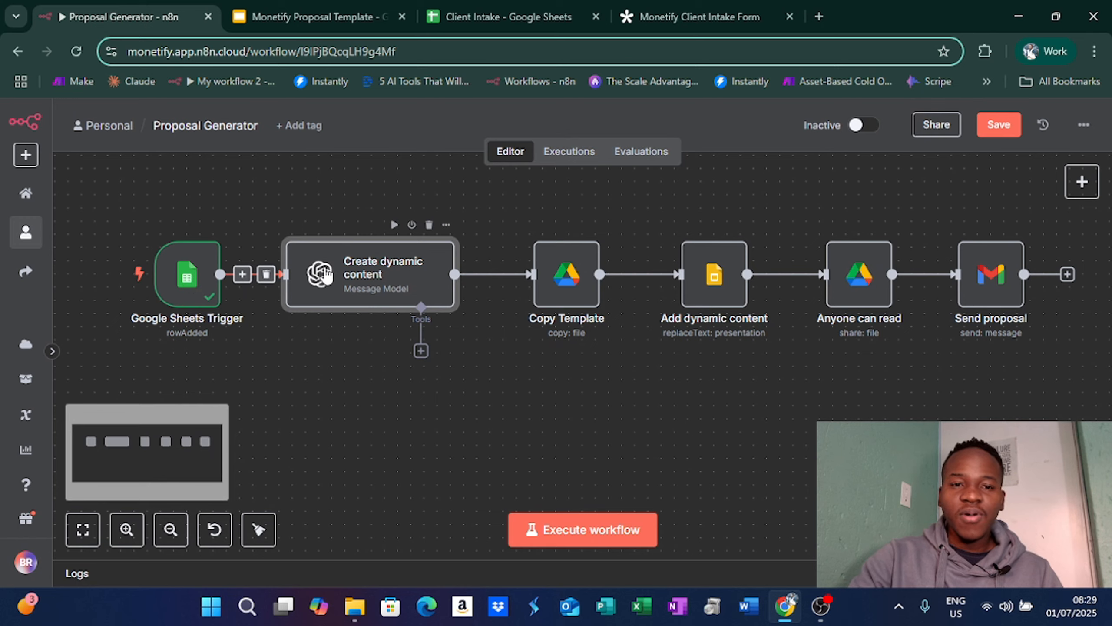
- Open the Create dynamic content node and look through its system and user prompts
double_click(323, 268)
scroll(500, 330, down, 8)
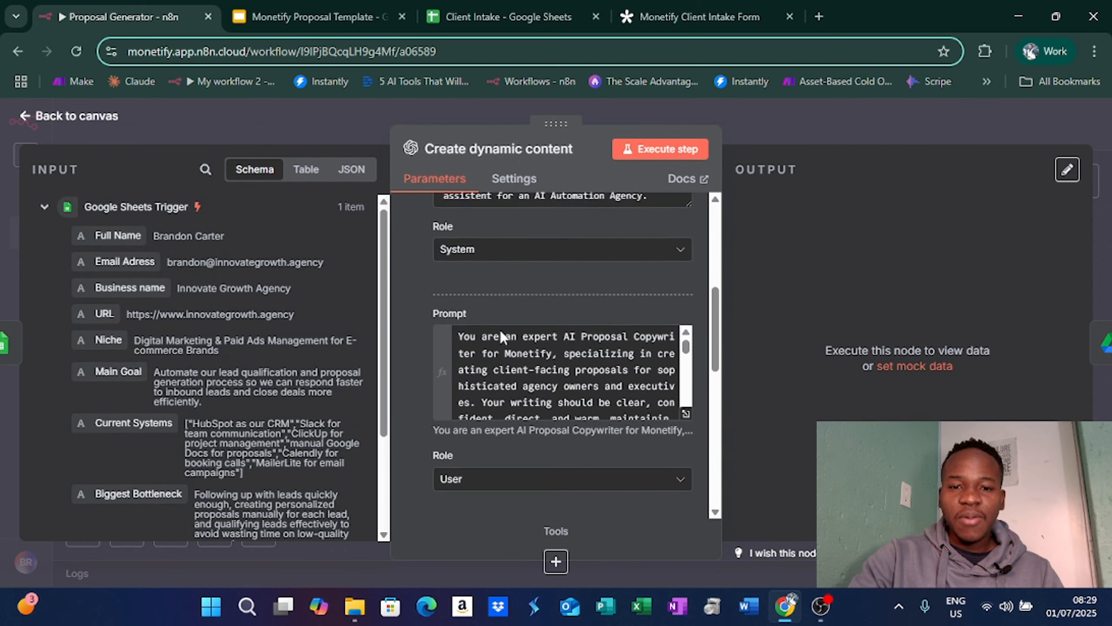
scroll(591, 290, down, 5)
scroll(590, 291, down, 3)
scroll(591, 291, up, 6)
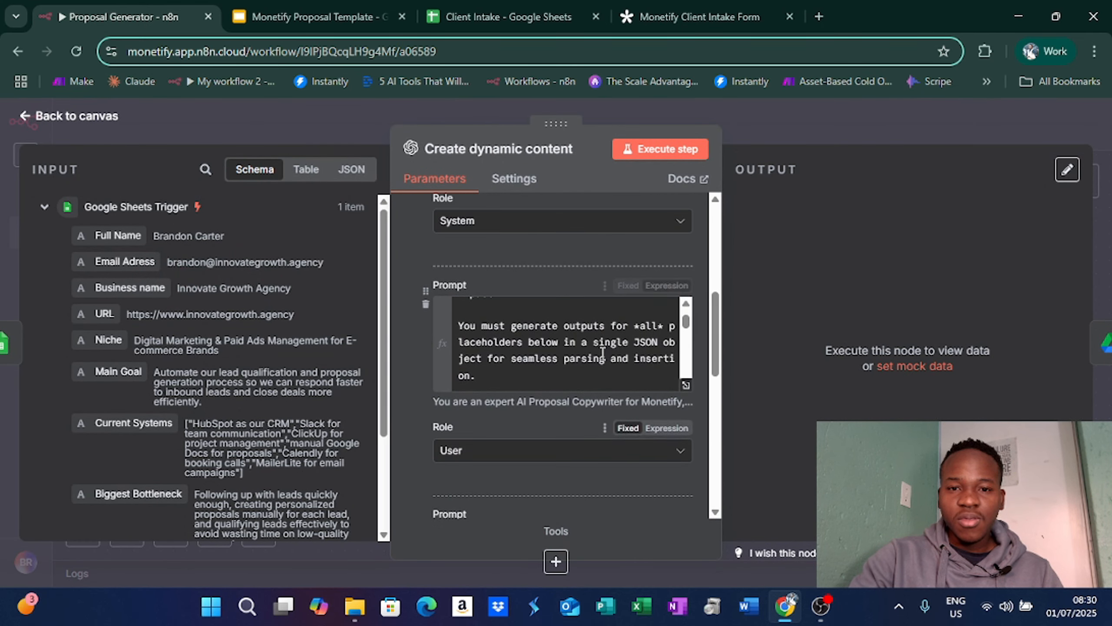
- Switch to the Monetify Proposal Template and examine the placeholders on the title, Overview and Problems to solve slides
click(287, 13)
scroll(53, 303, up, 3)
click(114, 250)
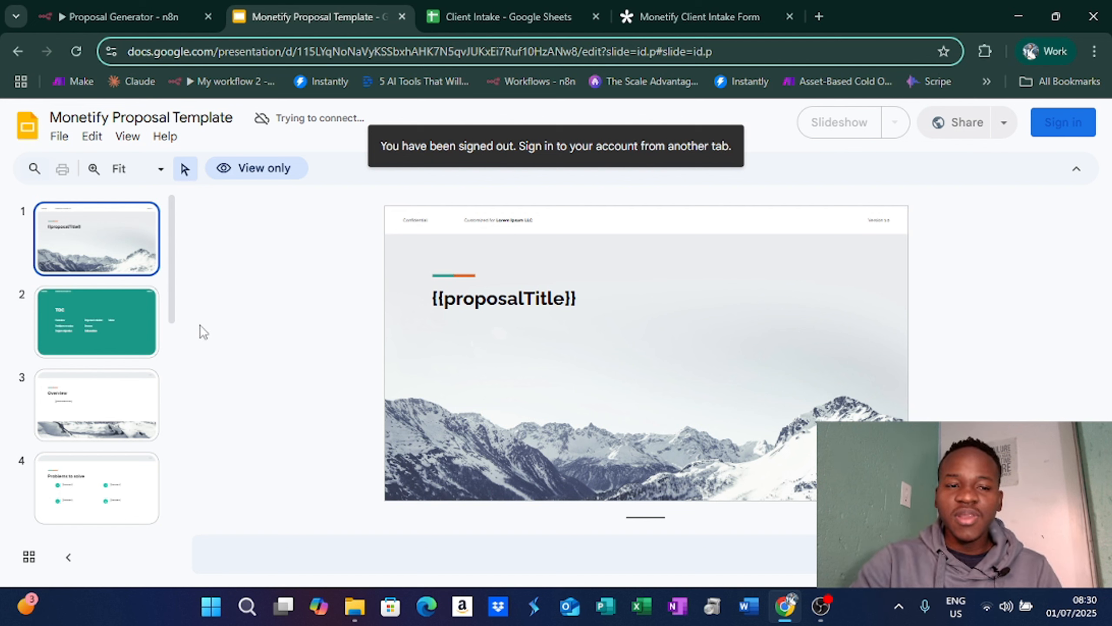
click(121, 408)
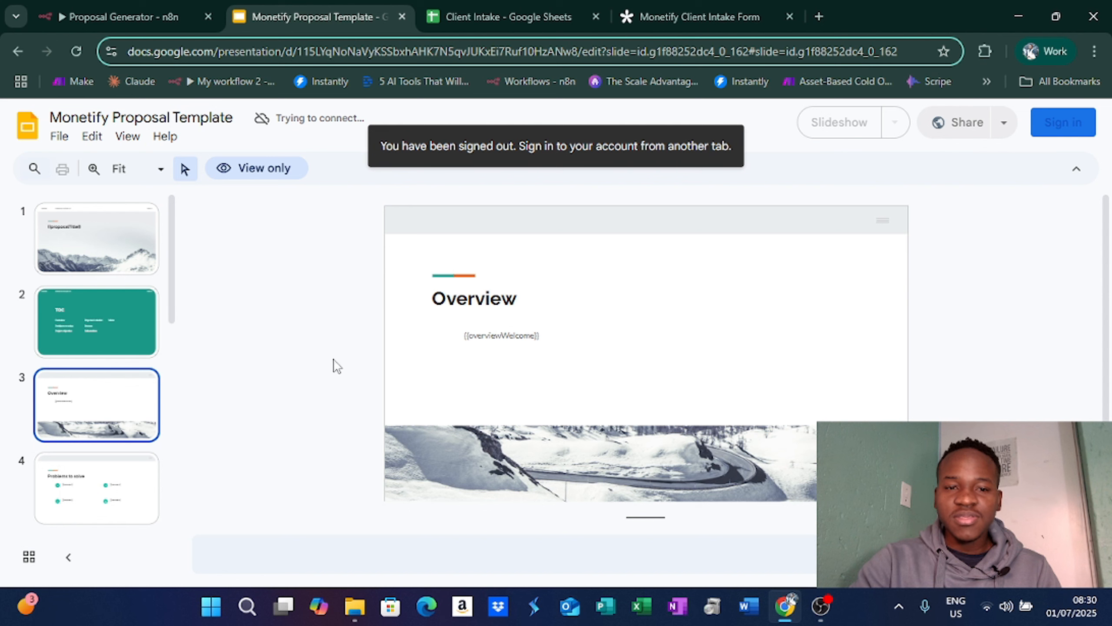
click(122, 487)
scroll(128, 362, down, 4)
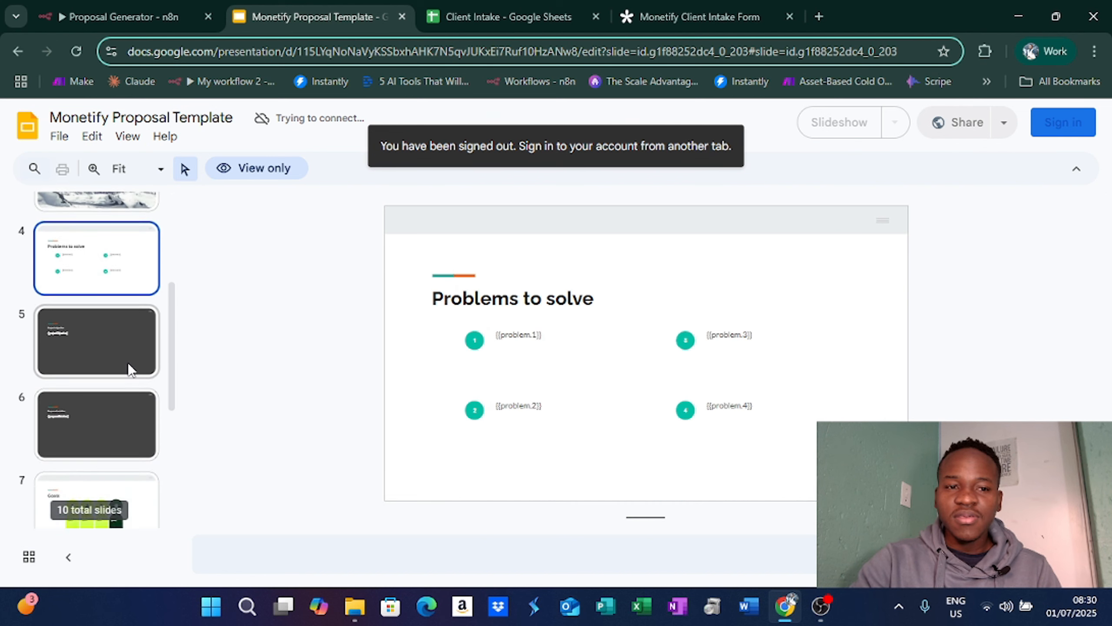
- Examine the placeholders on slides 5 to 10, including Goals, Deliverables, Timeline and the closing slide
click(73, 315)
click(80, 423)
click(80, 465)
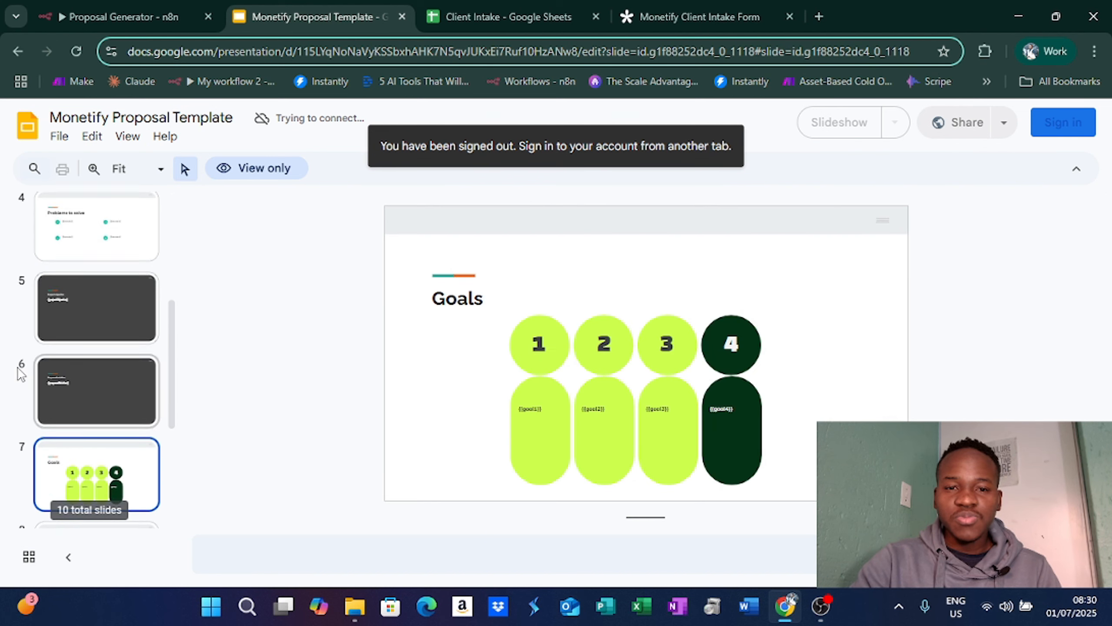
scroll(19, 374, down, 2)
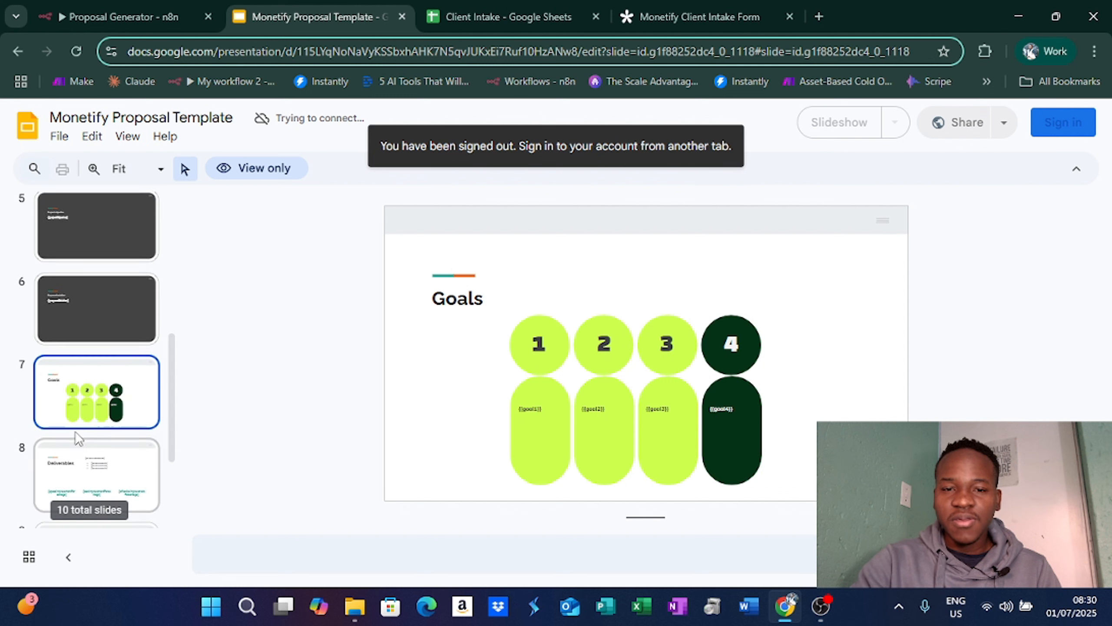
scroll(75, 431, down, 2)
click(107, 397)
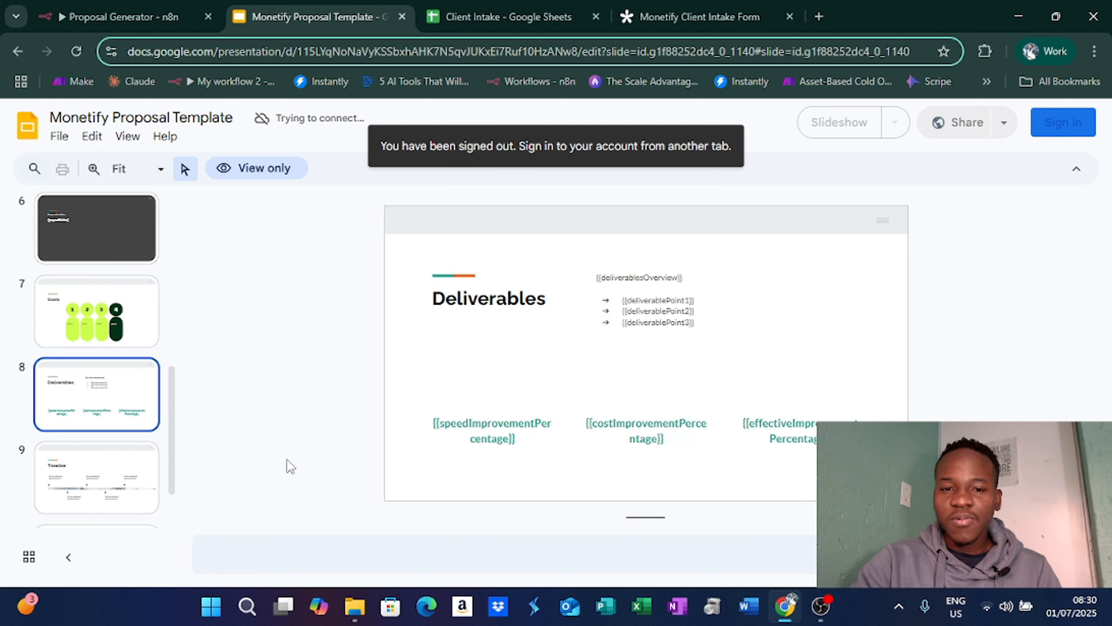
scroll(138, 389, down, 2)
click(137, 385)
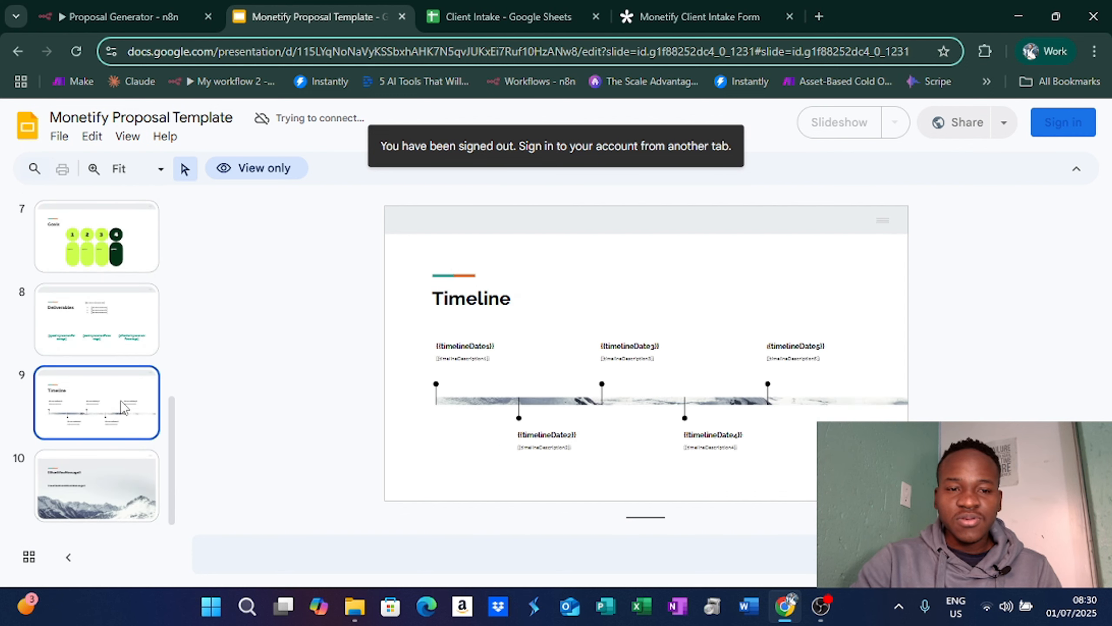
click(112, 471)
- Return to the Create dynamic content node and open the proposal copywriter prompt in the expanded expression editor
click(127, 17)
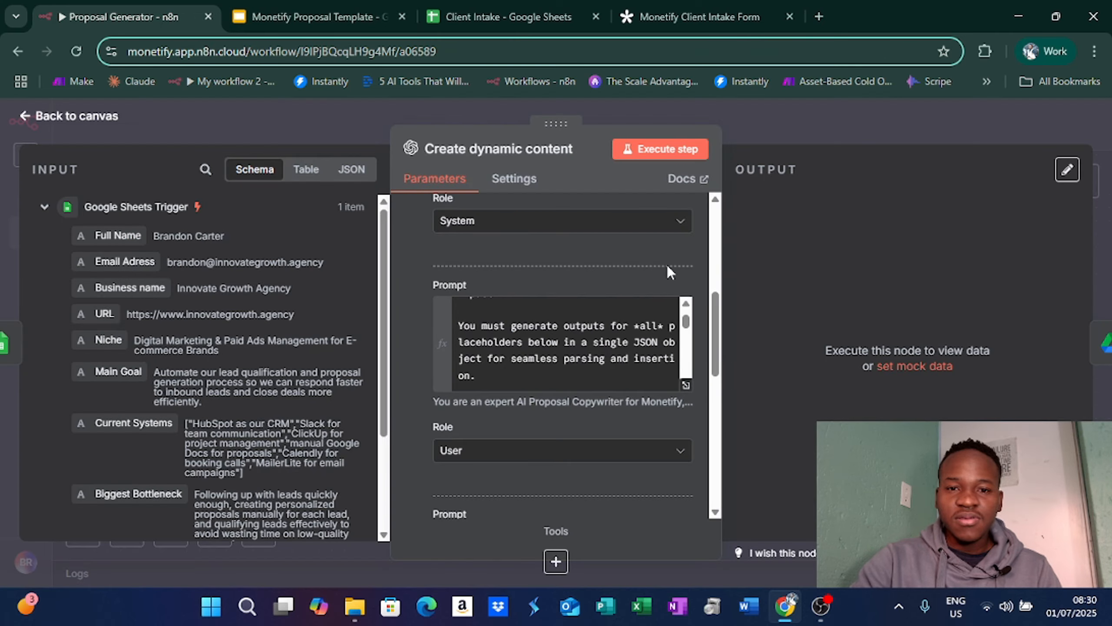
scroll(499, 376, down, 5)
scroll(500, 376, down, 5)
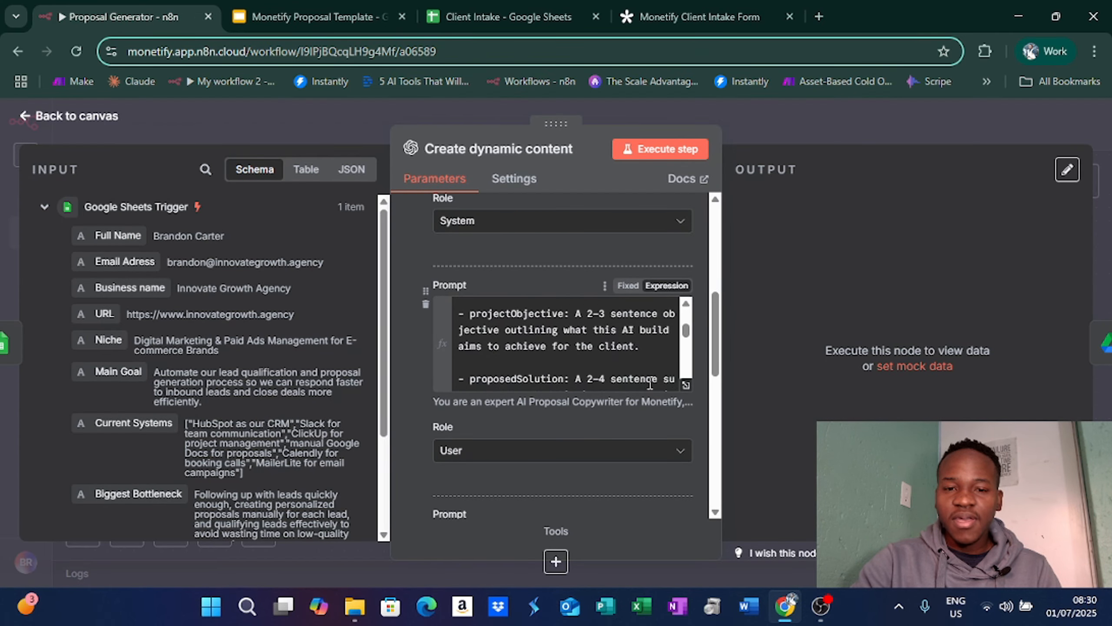
scroll(504, 385, up, 5)
scroll(508, 402, down, 4)
scroll(508, 402, down, 3)
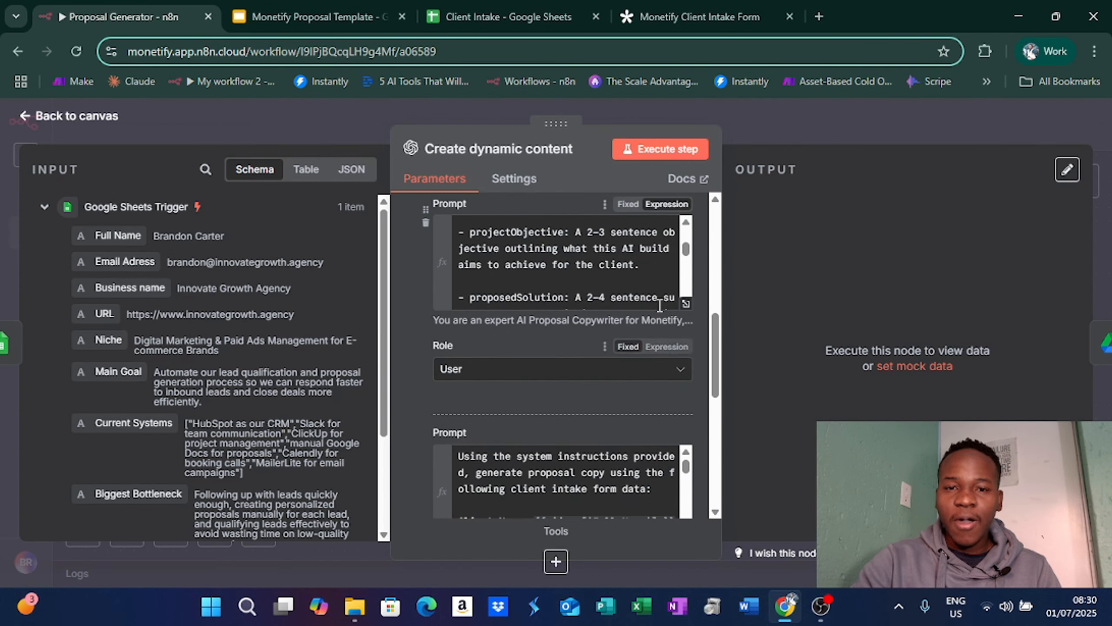
click(685, 301)
- Read the copywriter prompt's role description and its instructions for the title, welcome, problem, objective and solution placeholders
scroll(505, 346, down, 10)
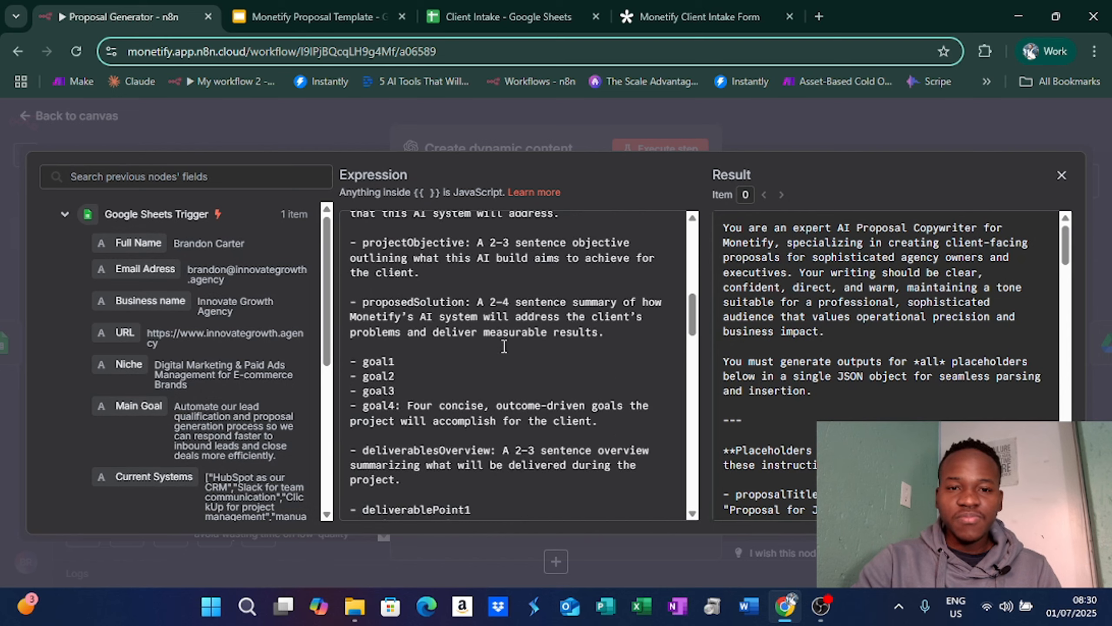
scroll(504, 346, up, 10)
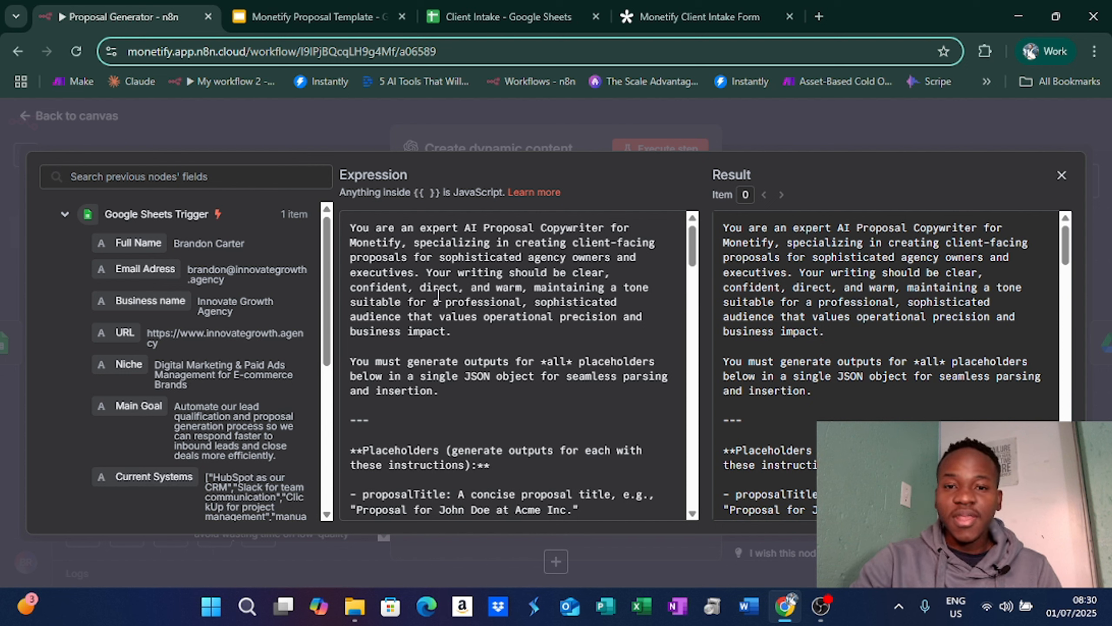
scroll(553, 343, down, 5)
scroll(404, 302, up, 2)
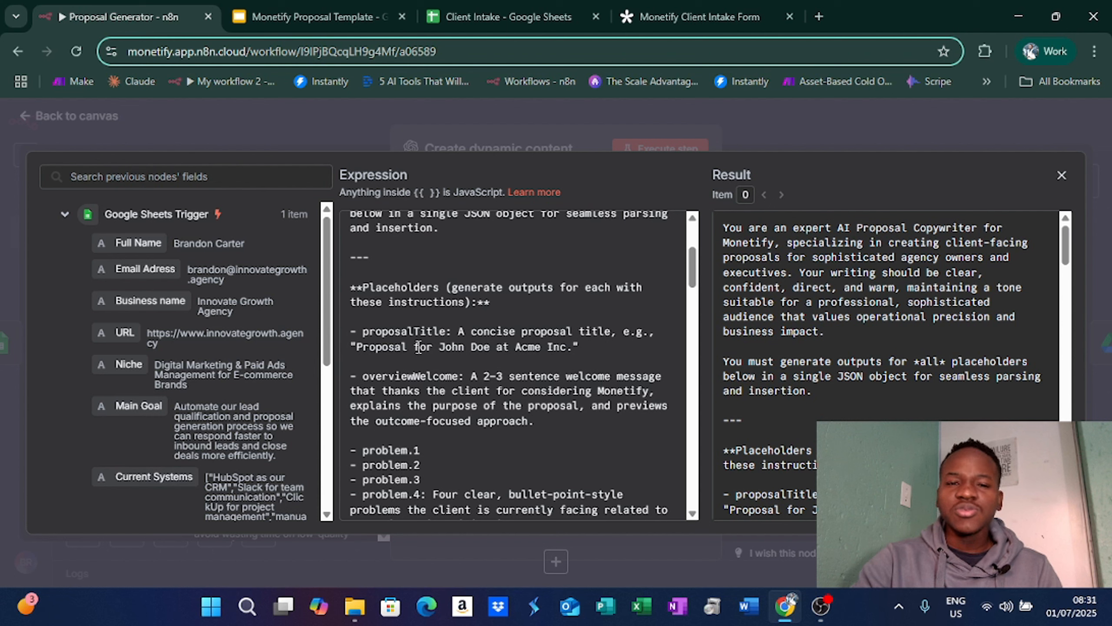
scroll(449, 341, down, 2)
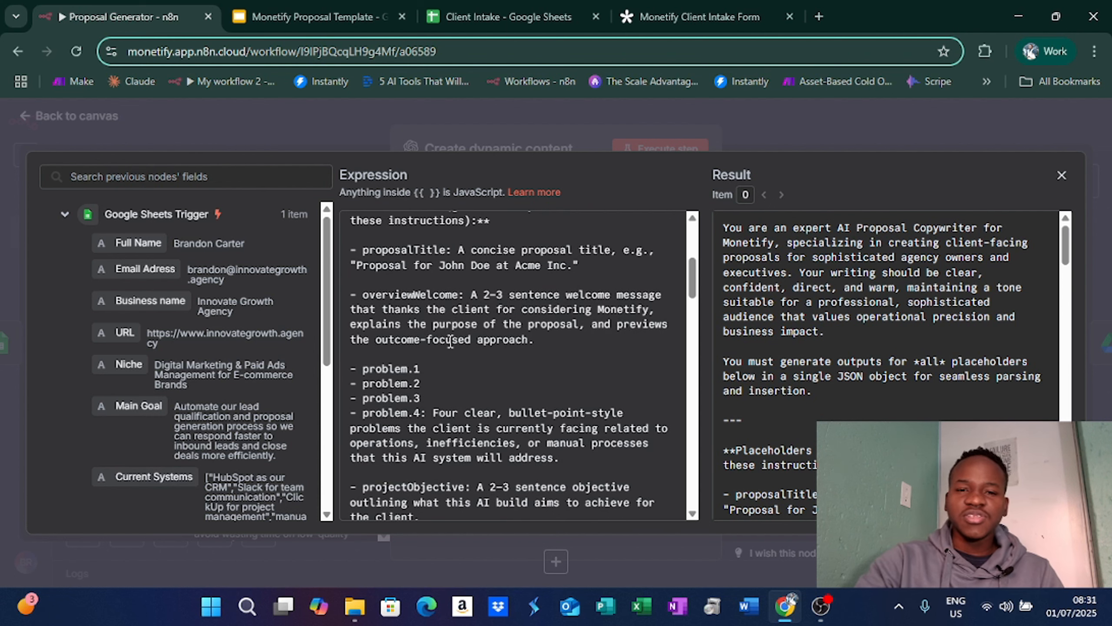
scroll(442, 293, down, 3)
scroll(442, 293, up, 3)
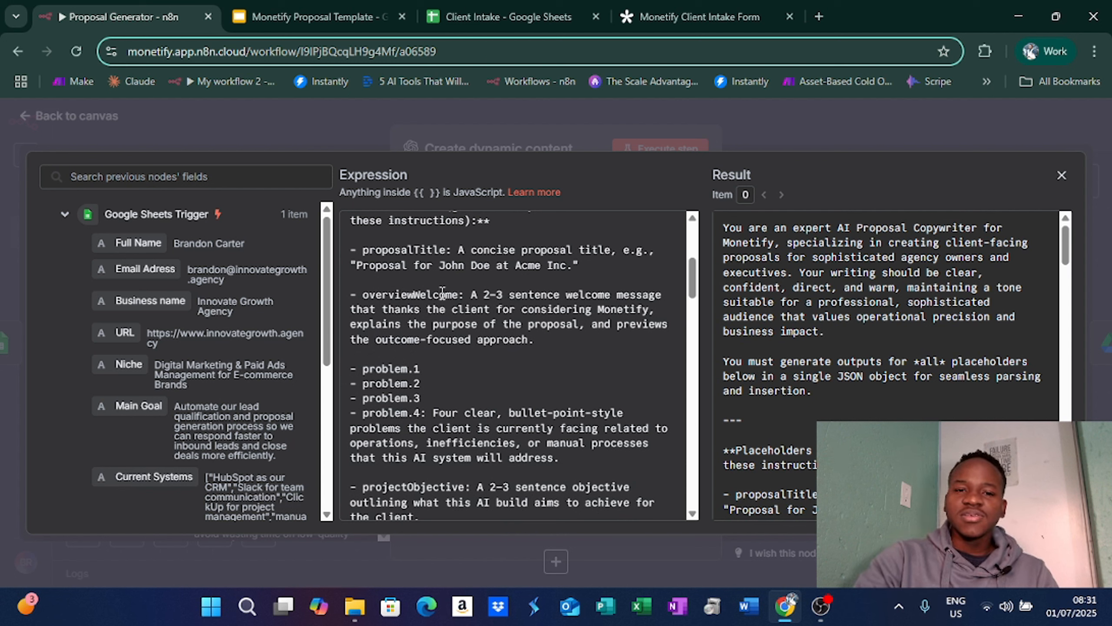
- Review the prompt's JSON output format and closing rules, comparing its keys with the template's closing slide
scroll(415, 316, down, 15)
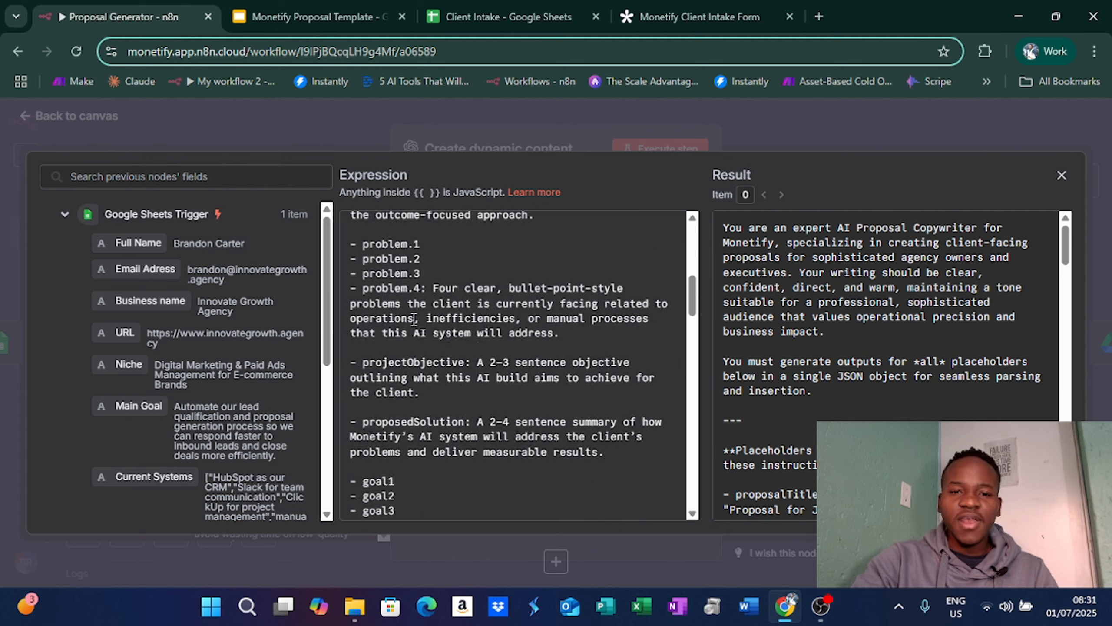
scroll(412, 313, up, 5)
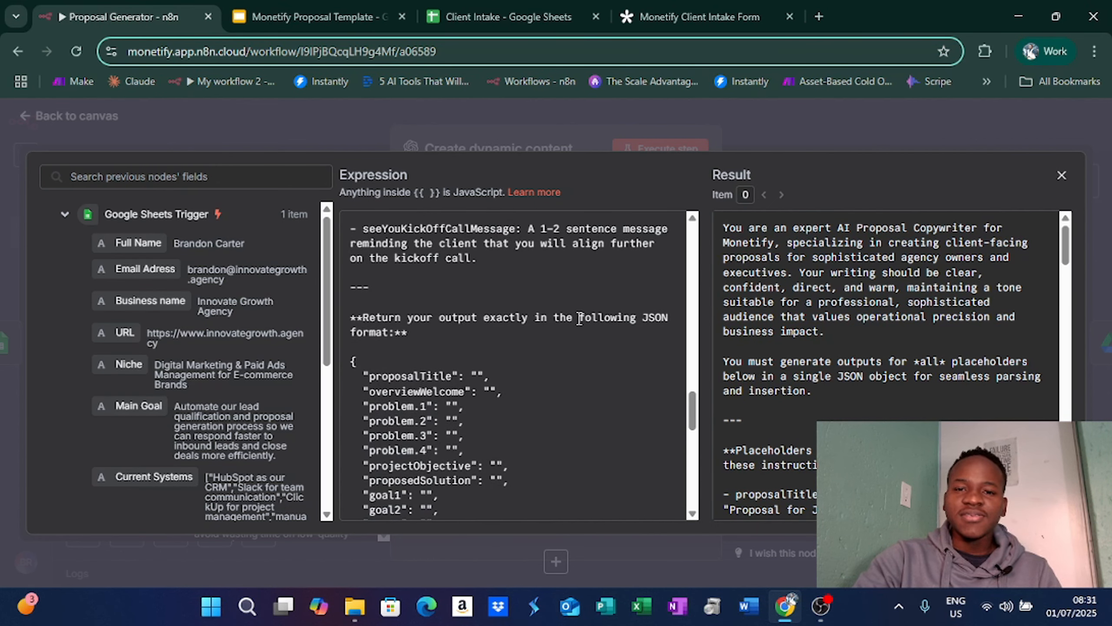
scroll(508, 349, down, 3)
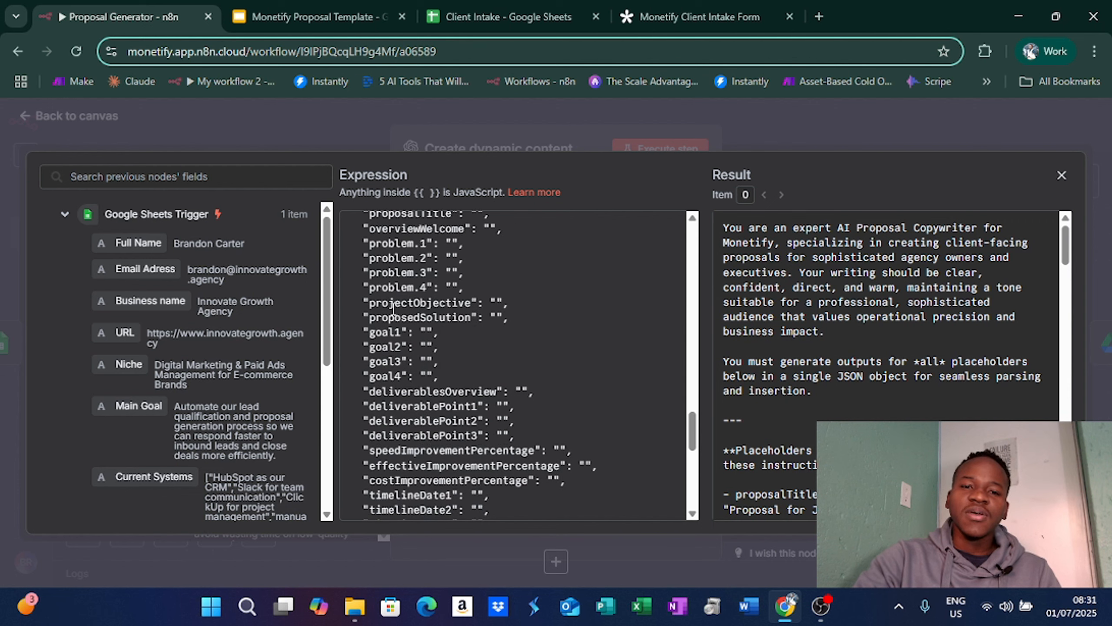
scroll(455, 328, up, 3)
scroll(402, 305, down, 3)
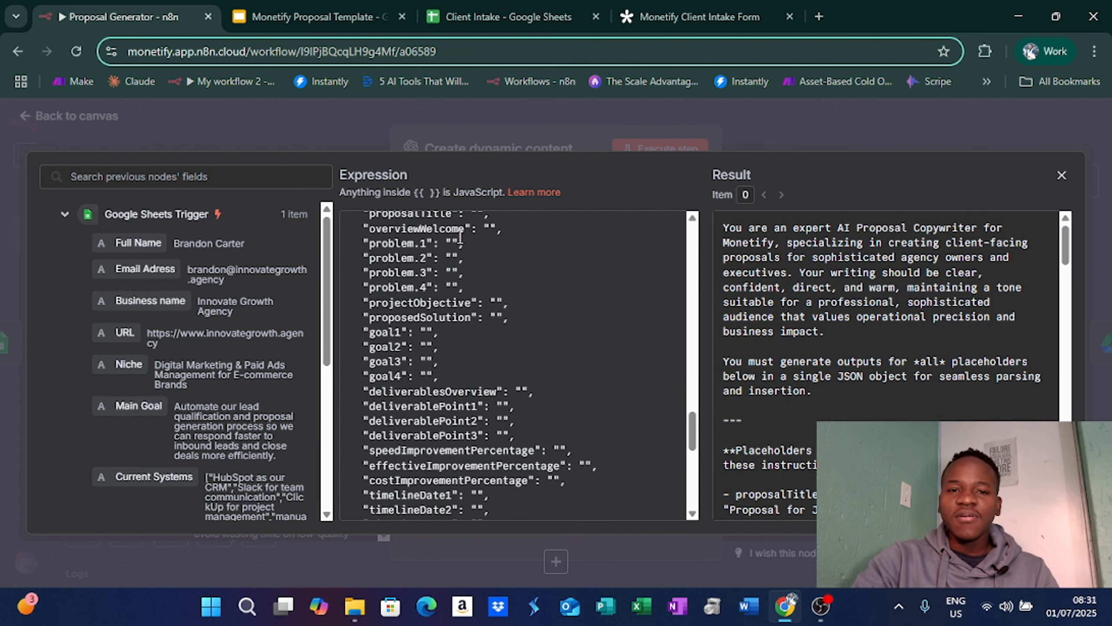
scroll(460, 238, down, 6)
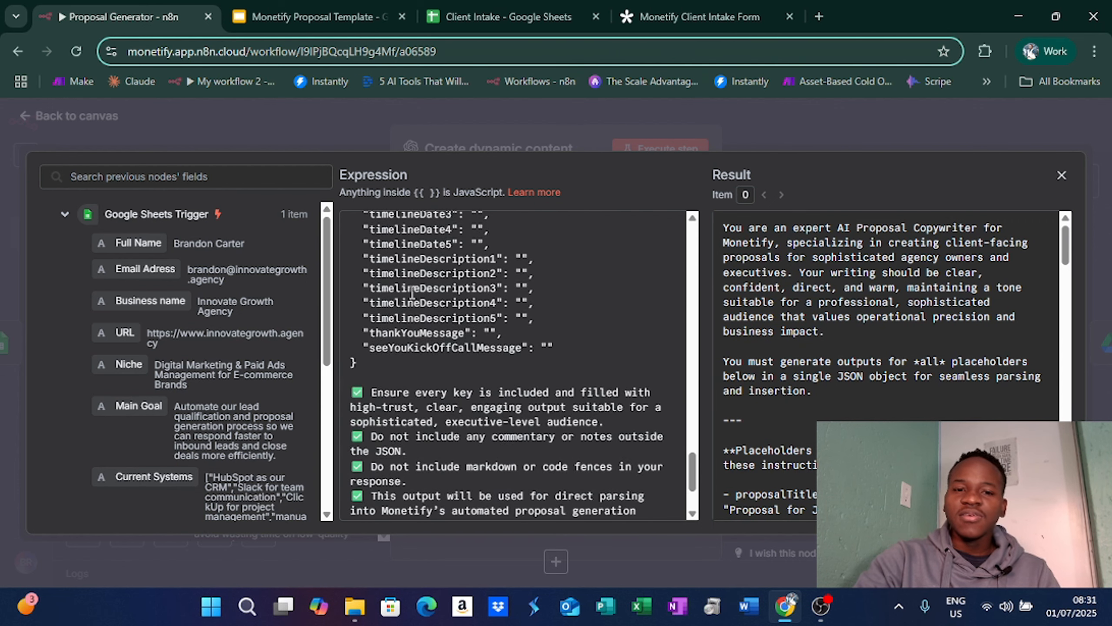
click(306, 17)
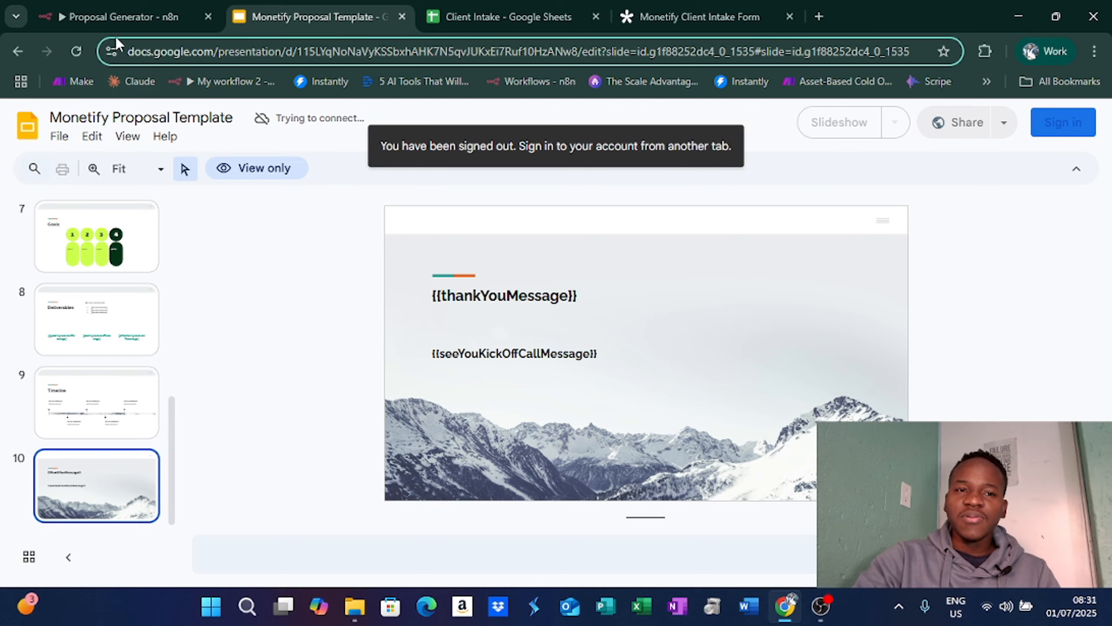
click(115, 18)
scroll(407, 336, down, 3)
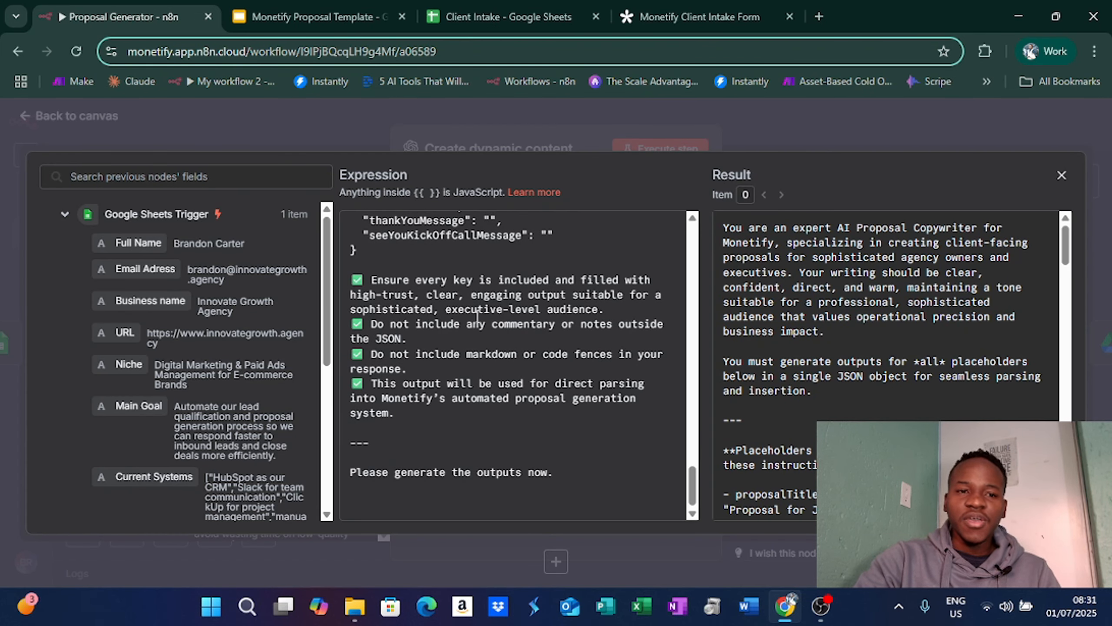
- Close the expanded prompt and execute the Create dynamic content step
click(335, 141)
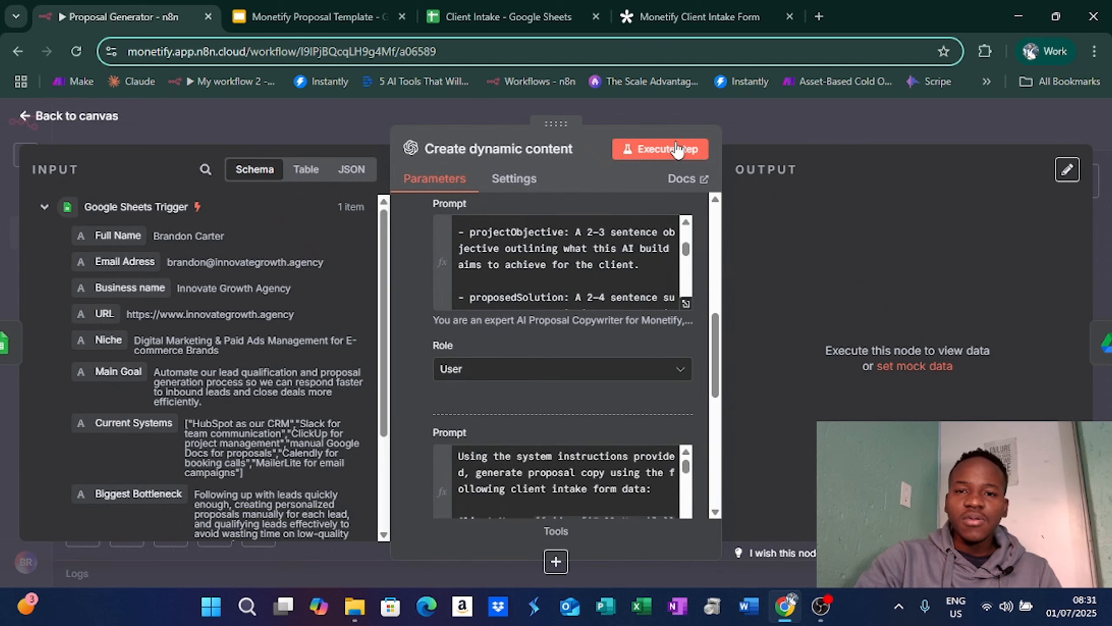
click(661, 149)
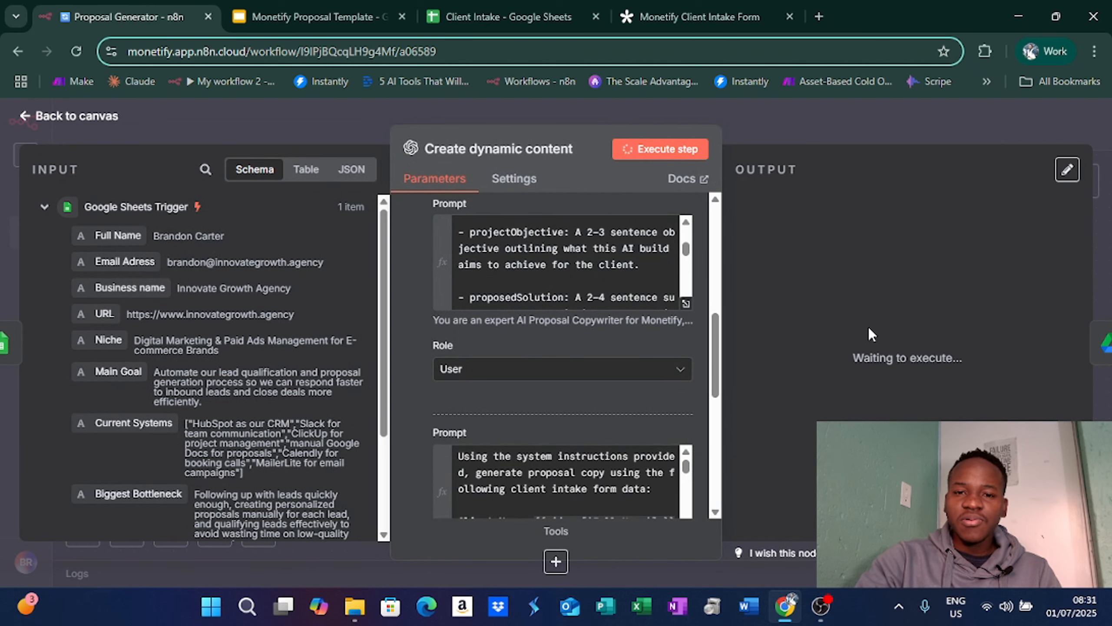
- Expand the last user prompt and review how it maps the client intake fields and sets the output instructions
scroll(590, 428, down, 4)
click(686, 371)
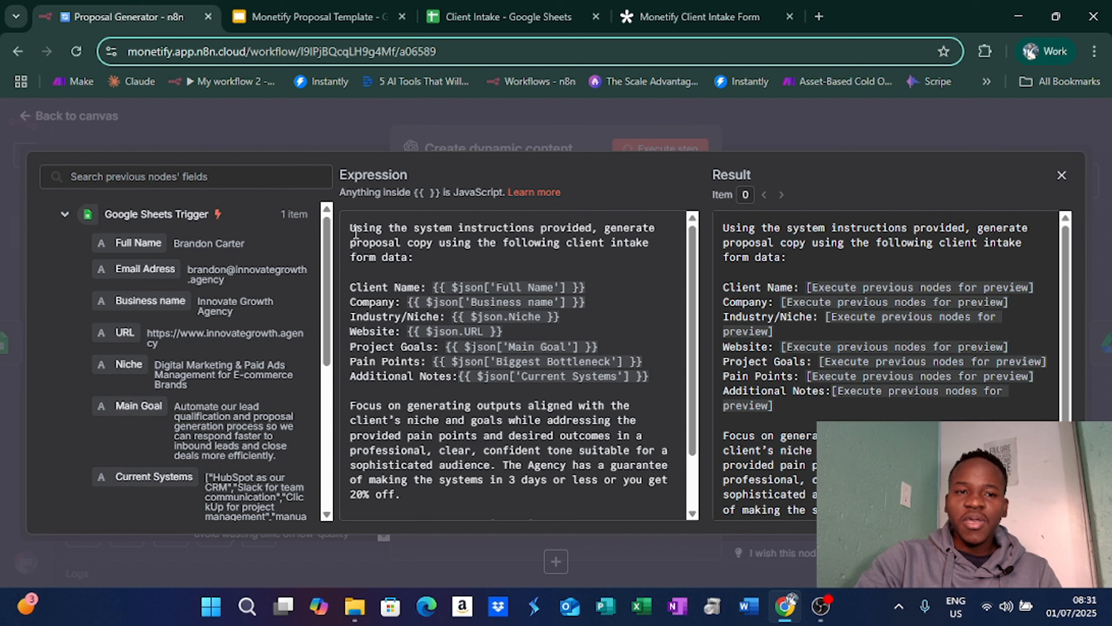
scroll(357, 279, down, 2)
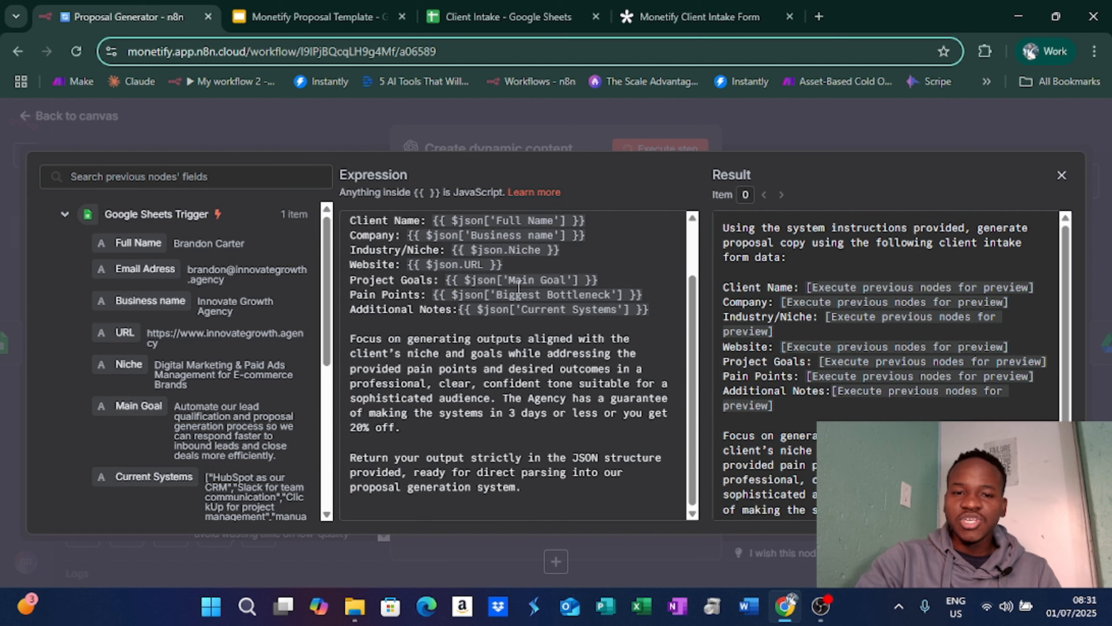
scroll(519, 287, up, 2)
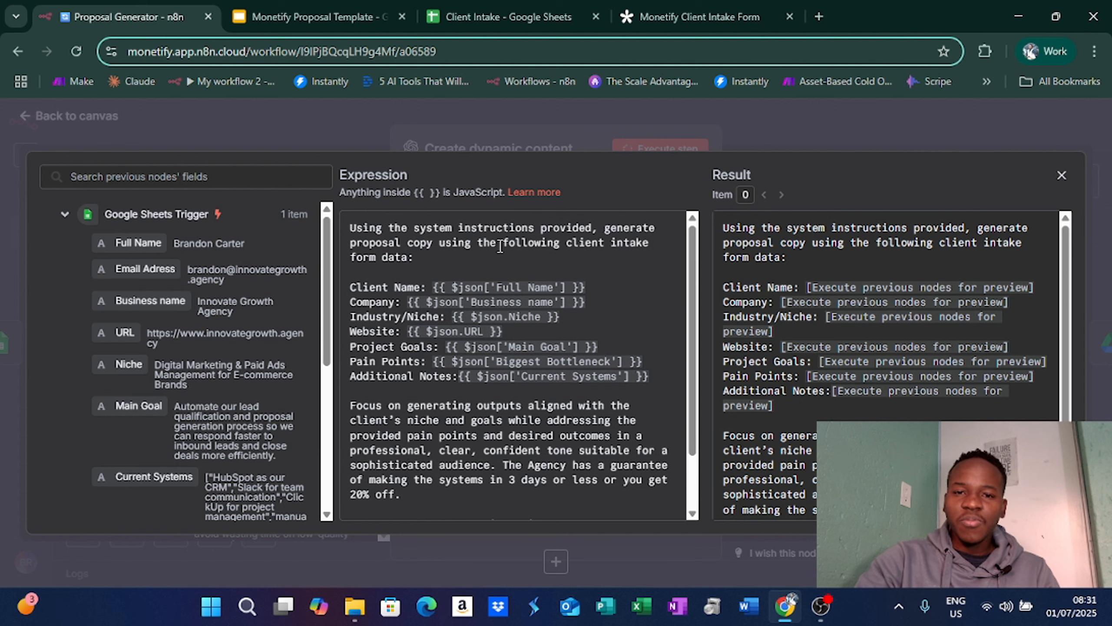
scroll(418, 269, down, 3)
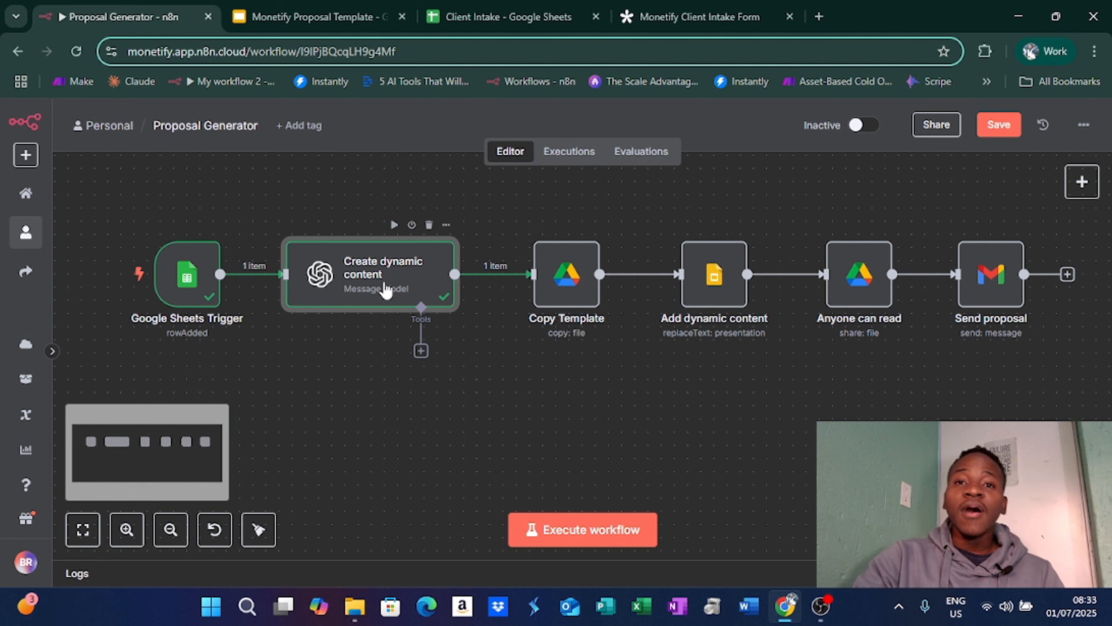
- Review the AI-written proposal fields in the Create dynamic content output, from the proposal title to the kickoff call message
double_click(385, 288)
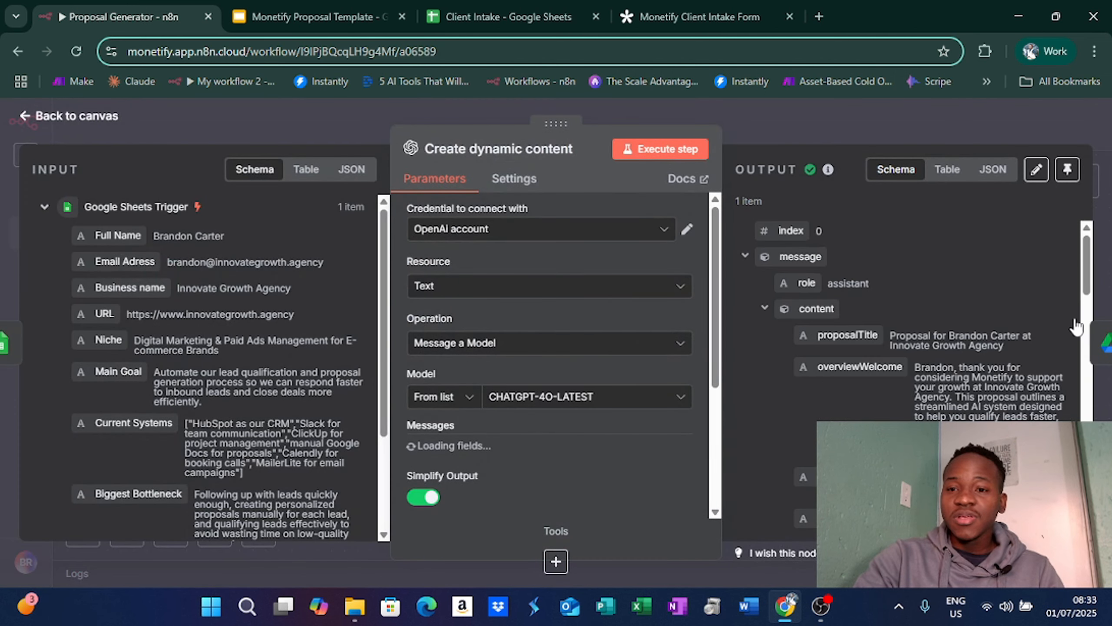
scroll(796, 323, down, 10)
scroll(869, 318, up, 10)
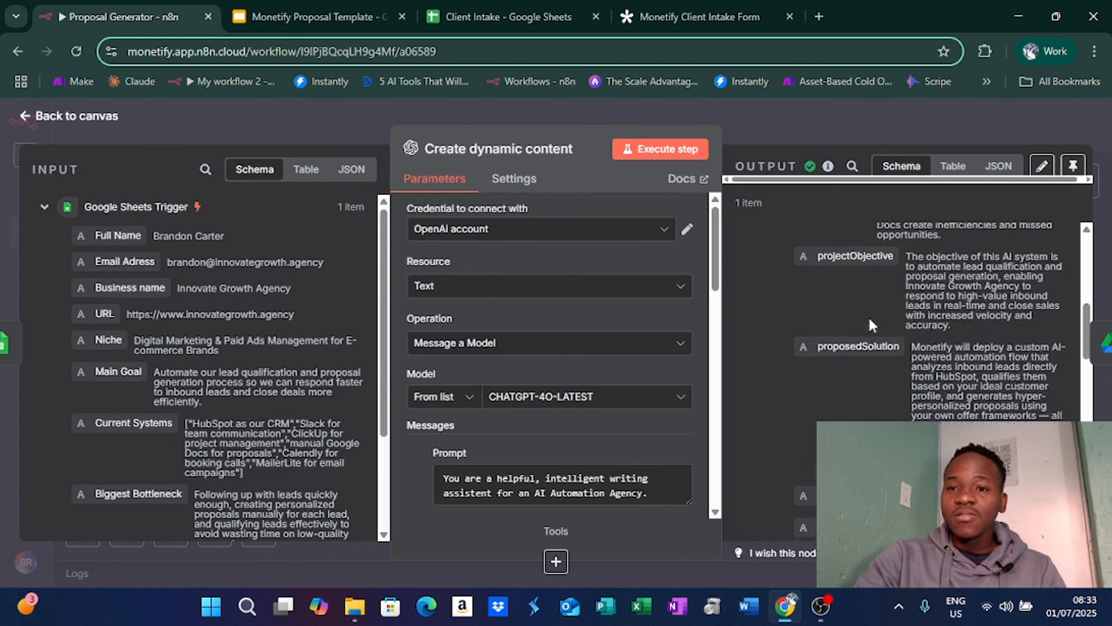
scroll(897, 233, down, 2)
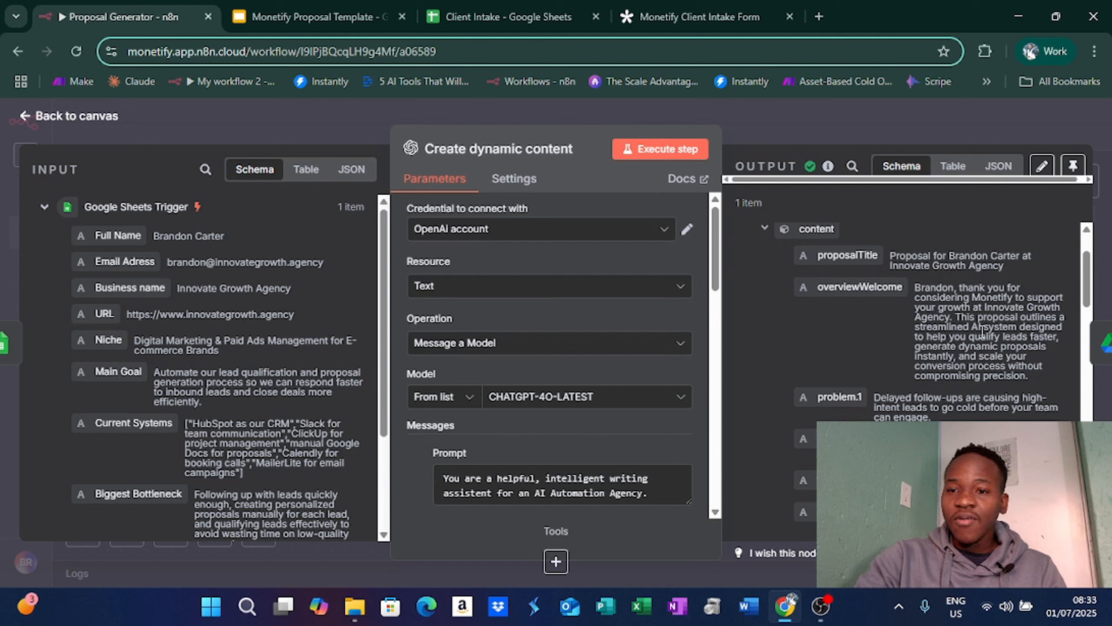
scroll(875, 368, down, 8)
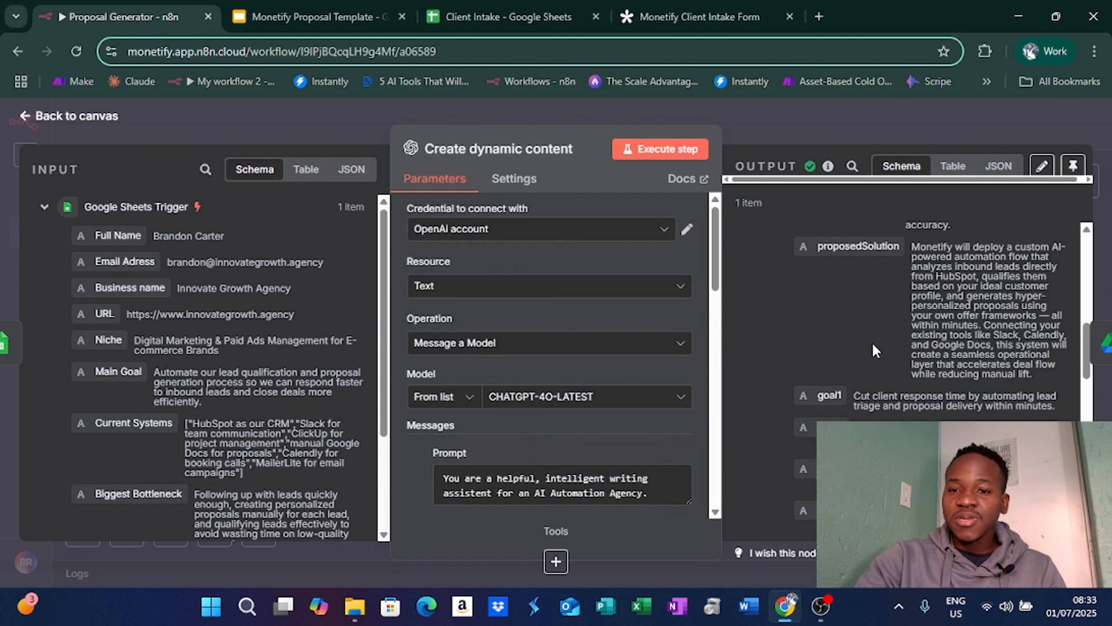
scroll(873, 345, down, 15)
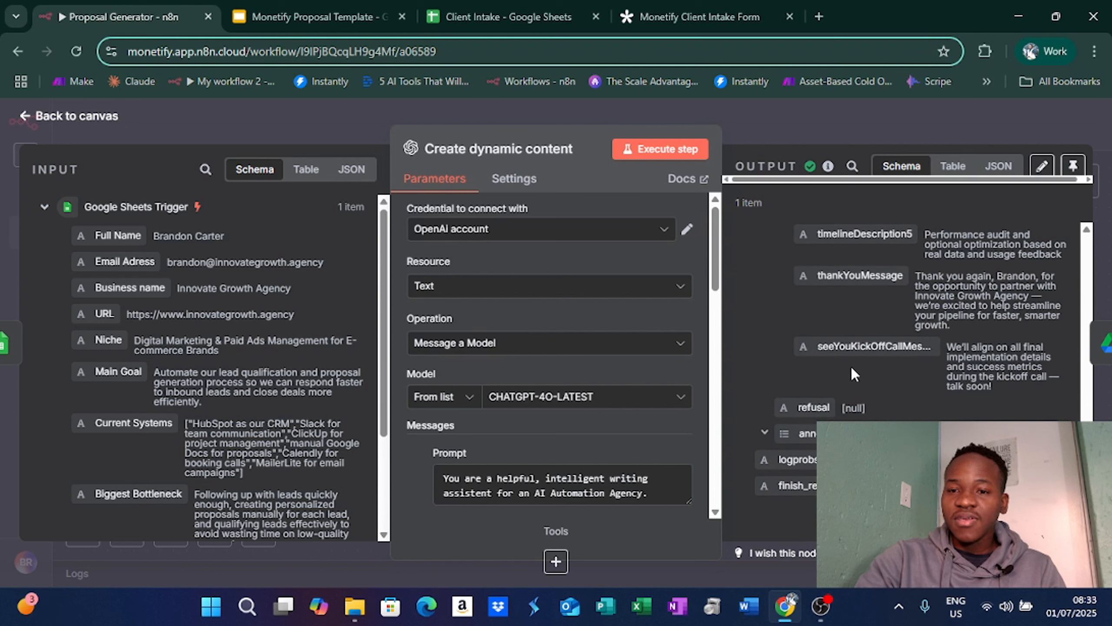
scroll(934, 339, up, 3)
click(769, 111)
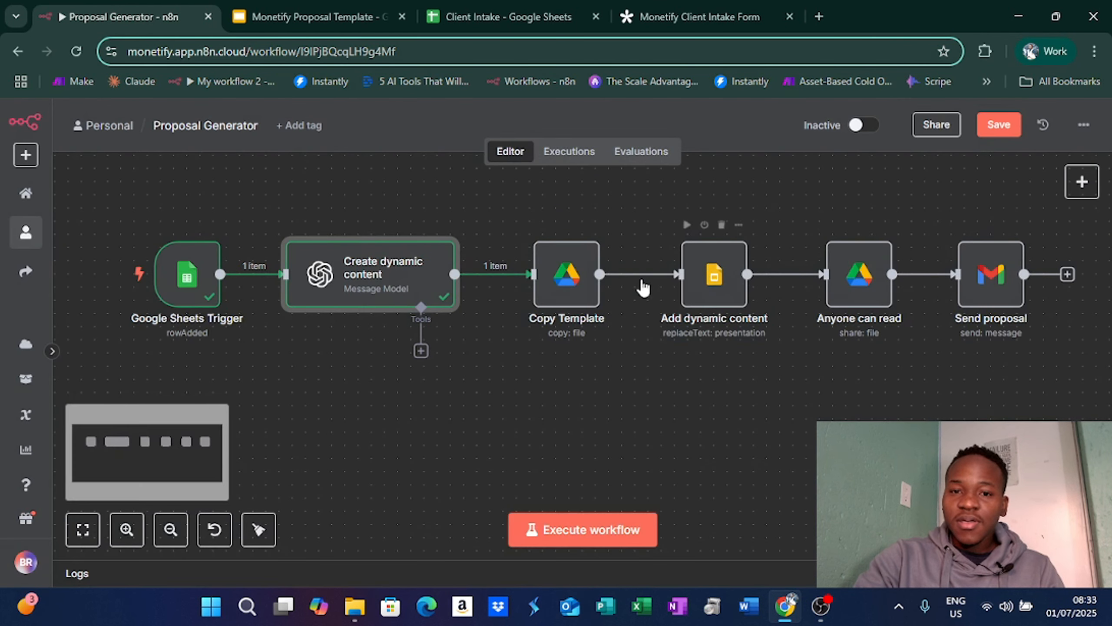
- Inspect the Copy Template node's file copy settings, including the template file ID and the proposalTitle expression used as file name
click(558, 256)
double_click(558, 256)
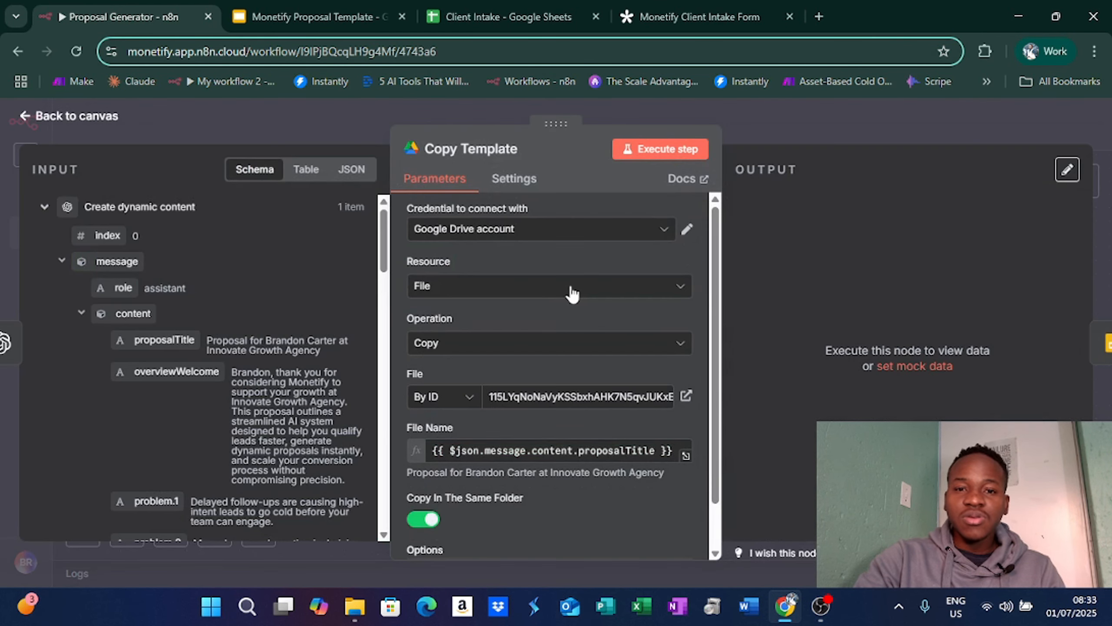
scroll(497, 293, down, 2)
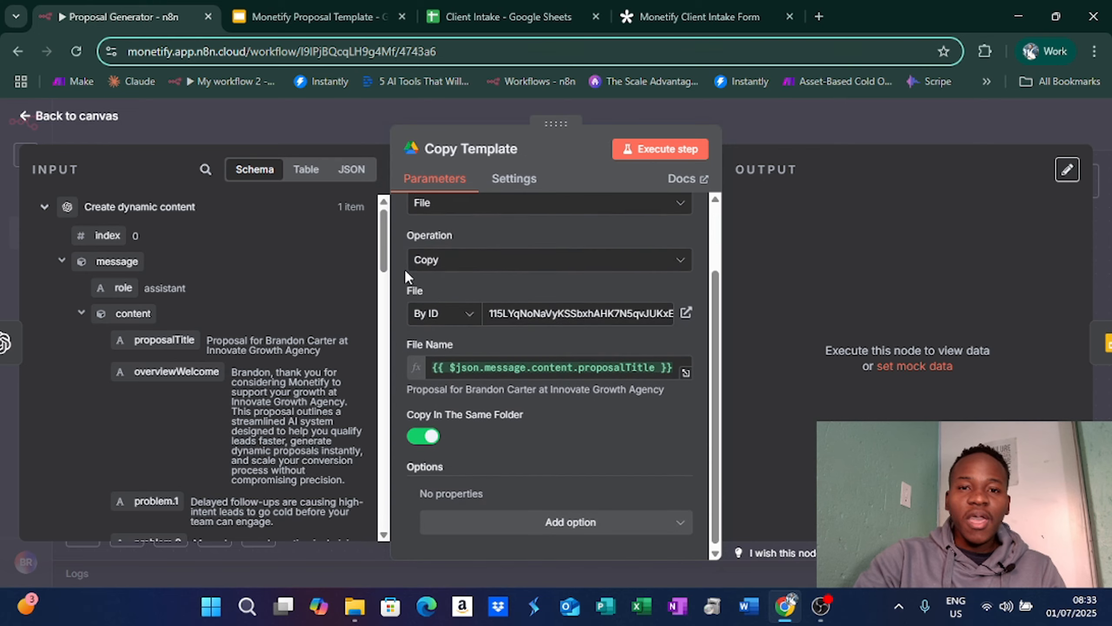
click(795, 115)
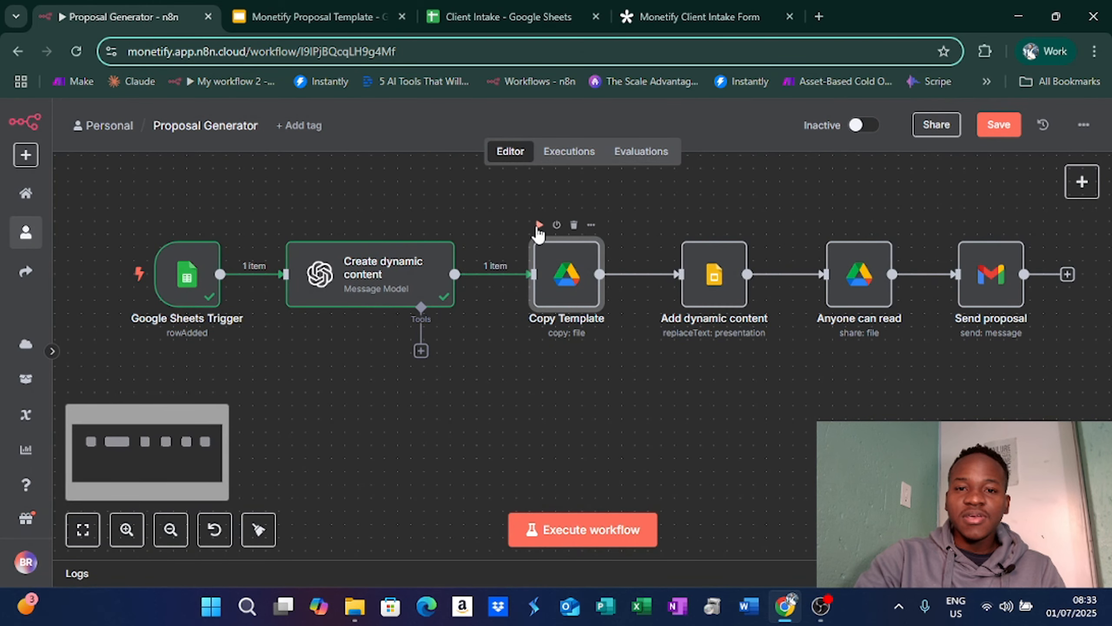
- Execute the Copy Template step and check the copied file's ID and name in its output
click(539, 225)
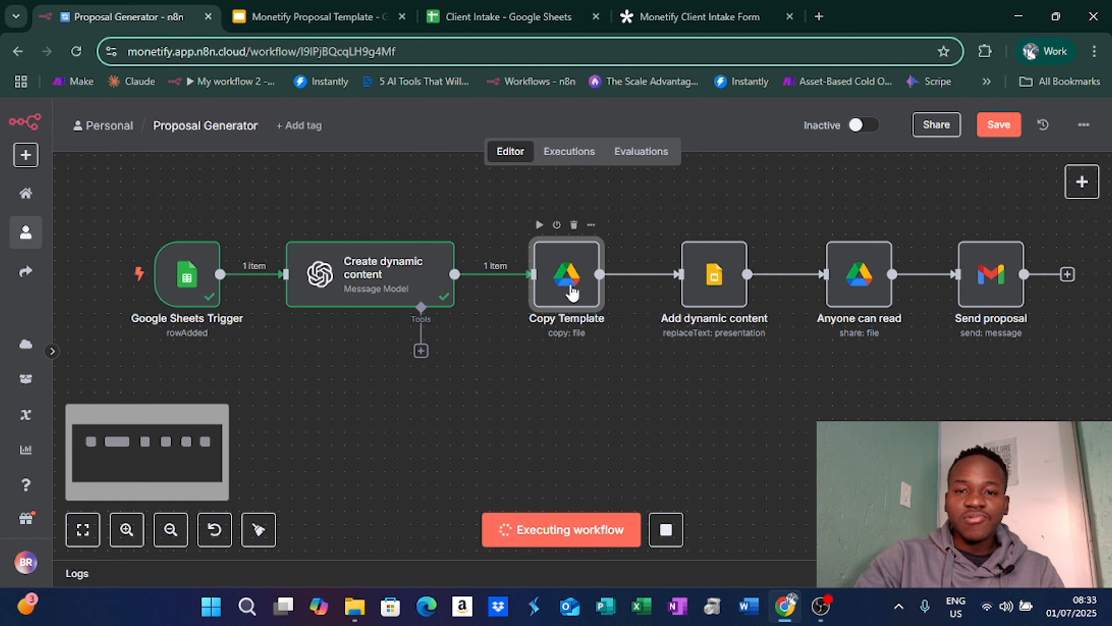
double_click(572, 292)
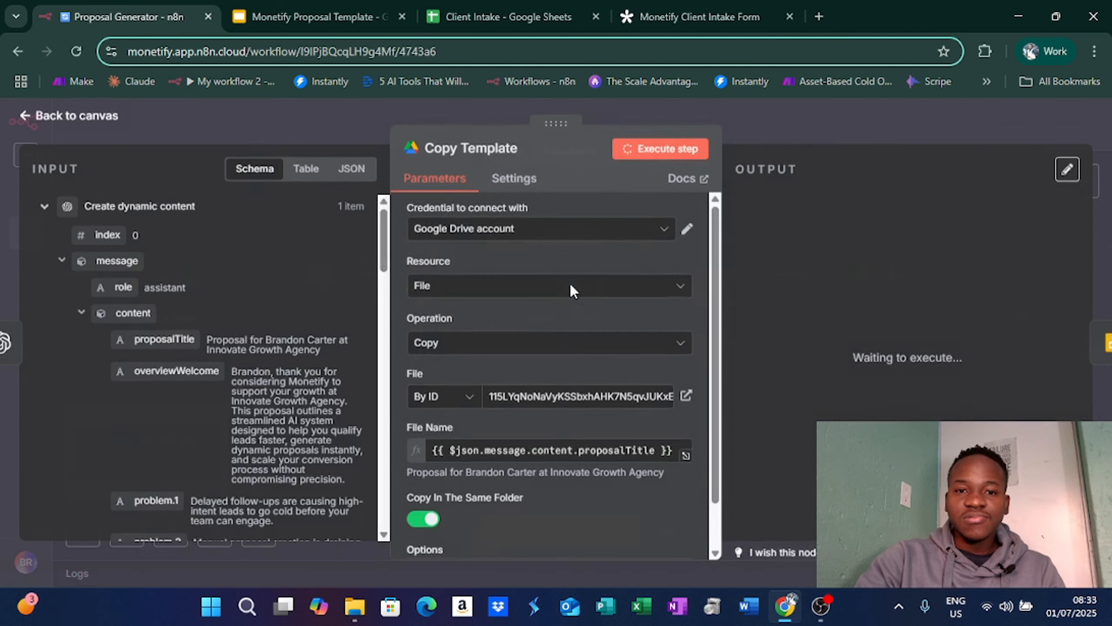
click(735, 127)
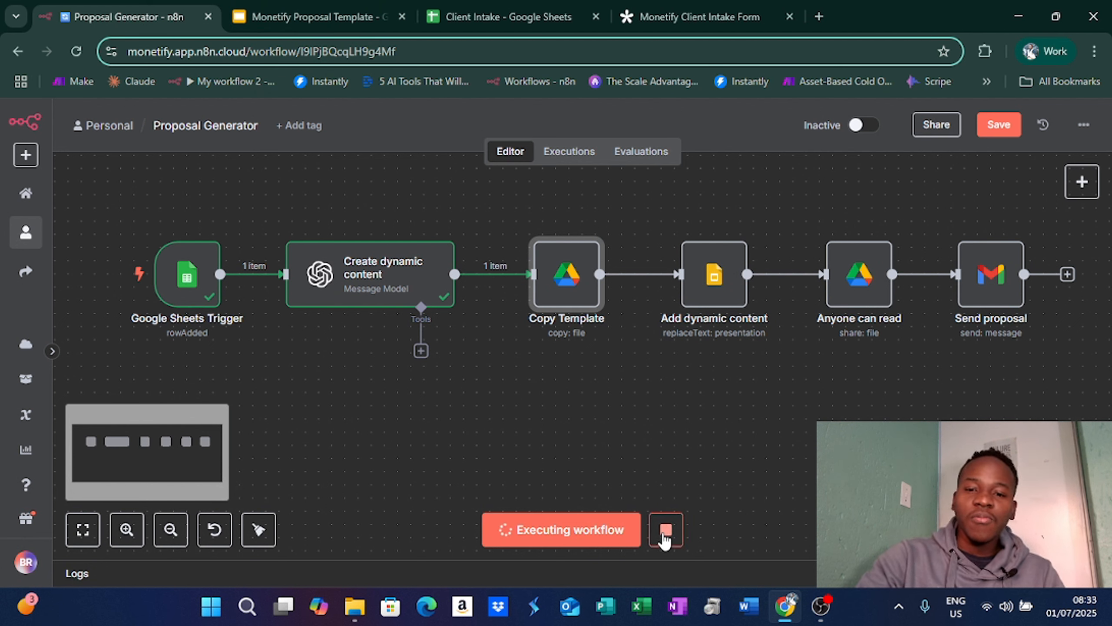
click(666, 531)
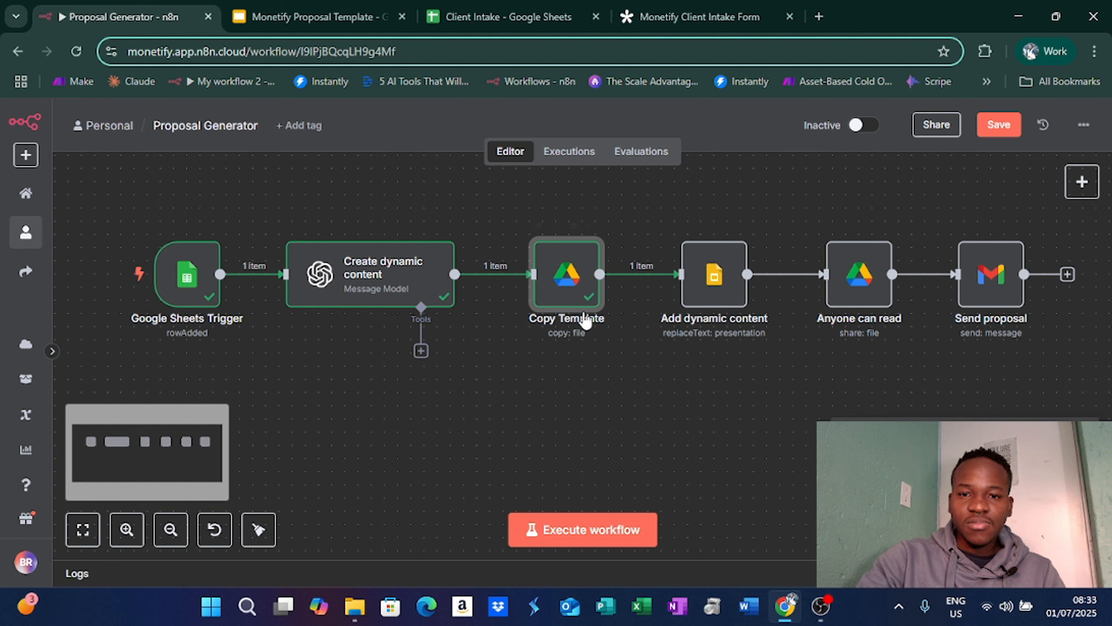
double_click(584, 304)
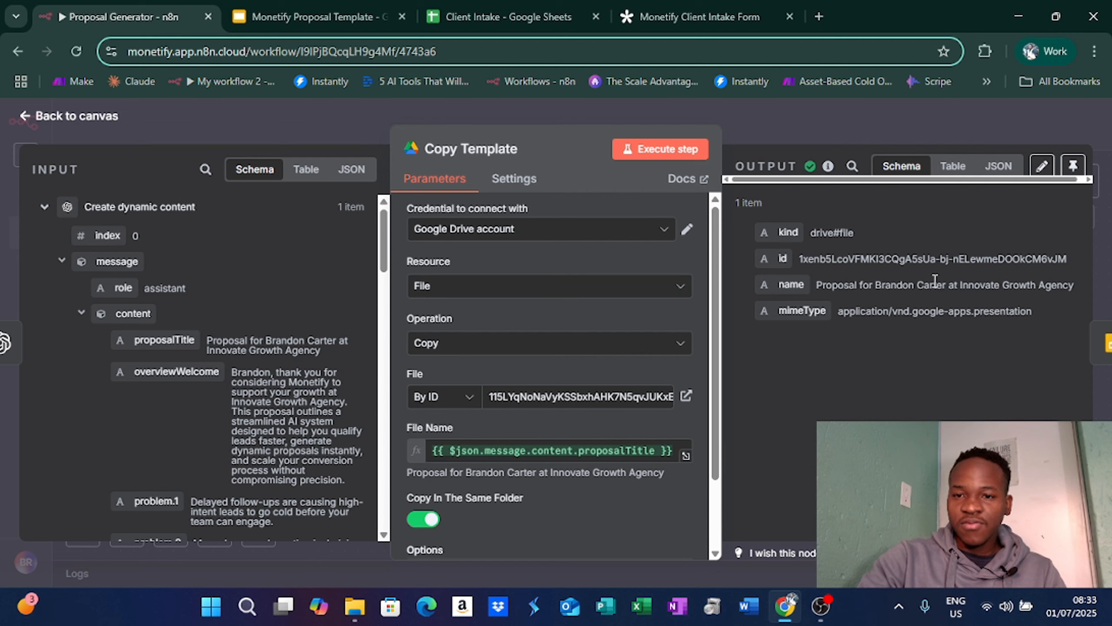
click(763, 125)
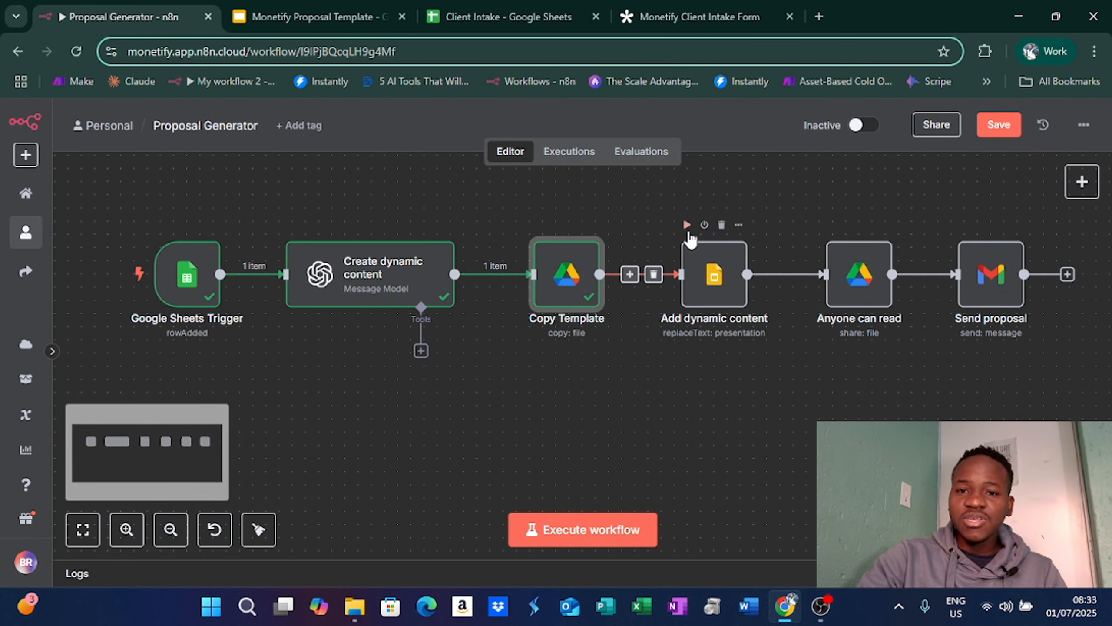
- Execute the Add dynamic content step and check its text replacement output
click(687, 226)
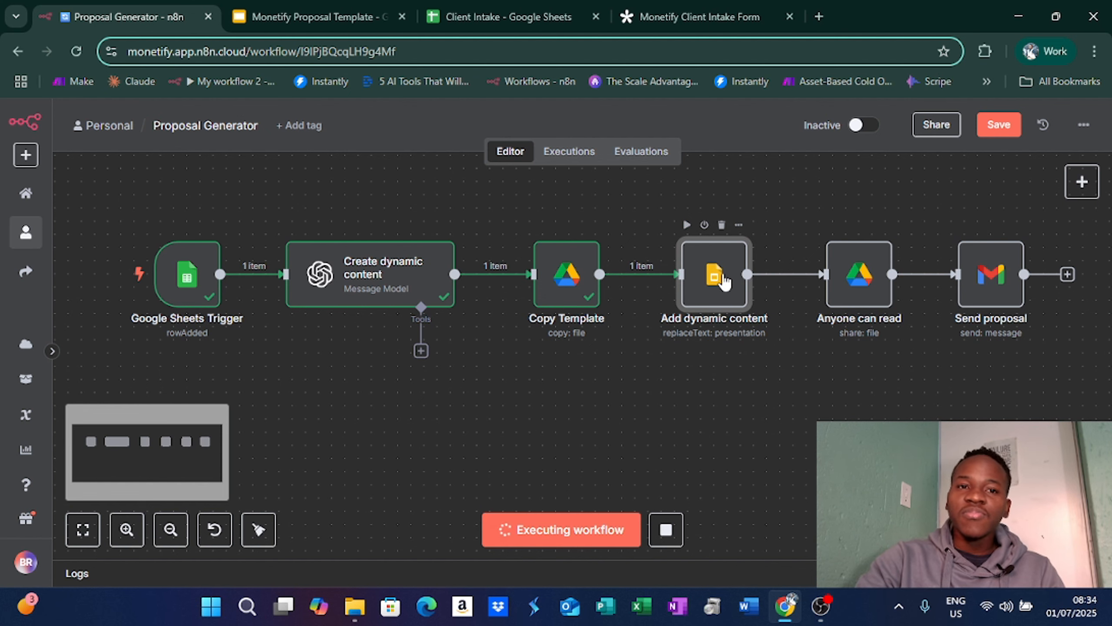
double_click(723, 280)
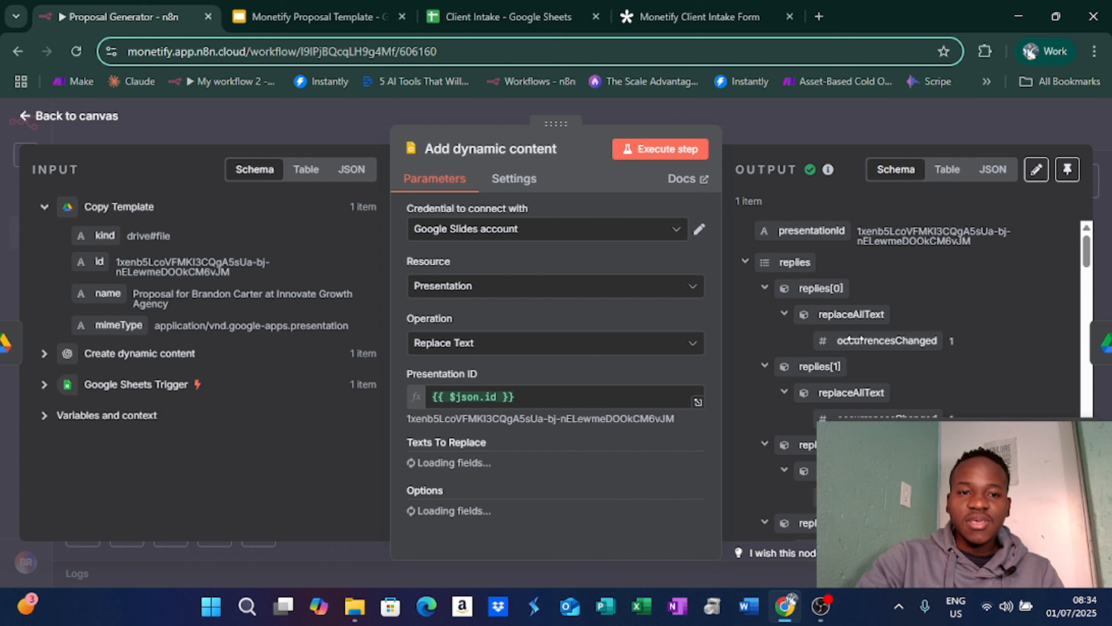
click(303, 8)
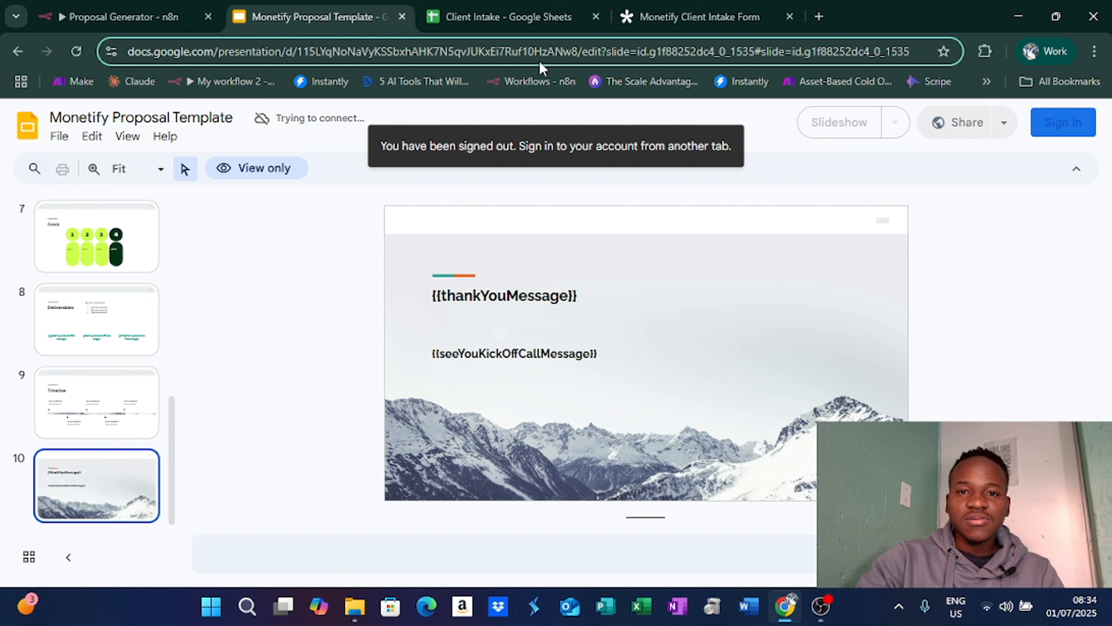
click(160, 9)
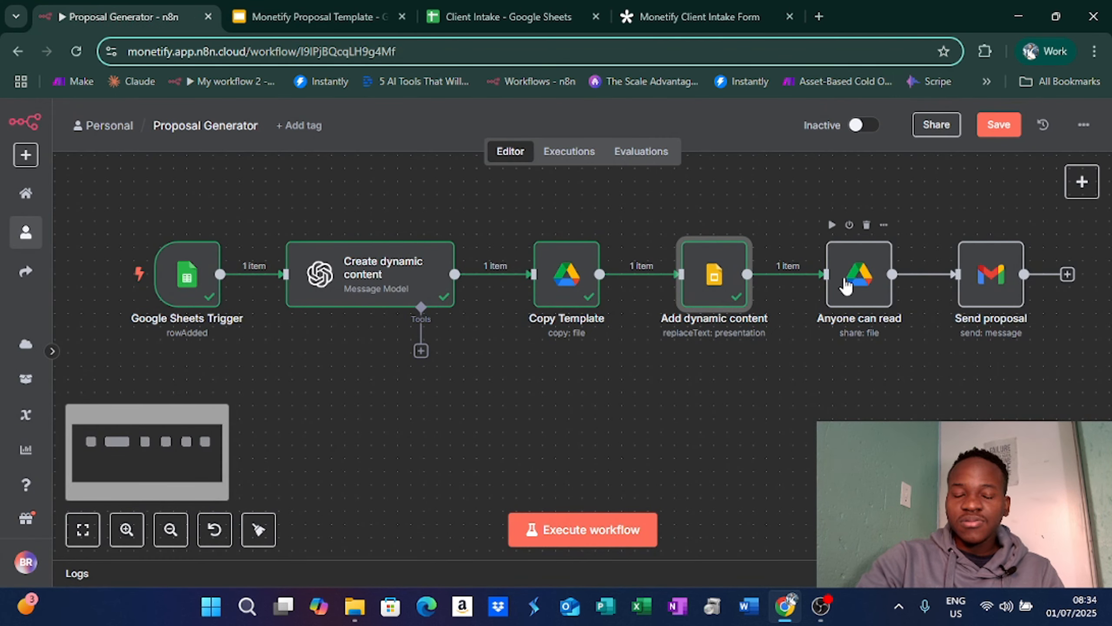
- Show the Add dynamic content output as a table and copy the new presentation's ID
double_click(717, 284)
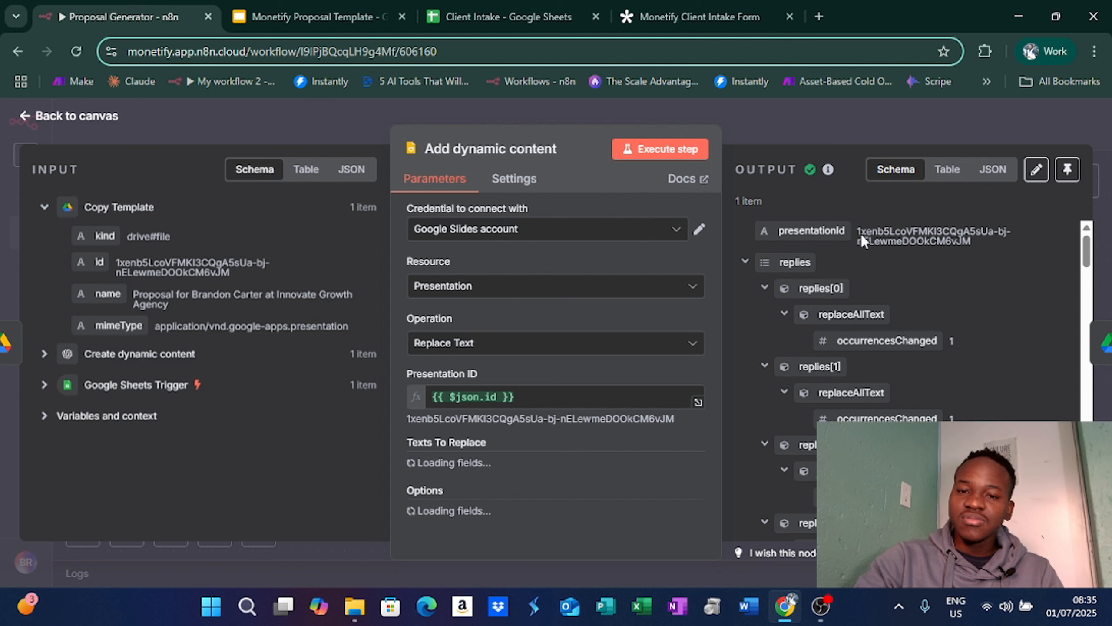
click(947, 169)
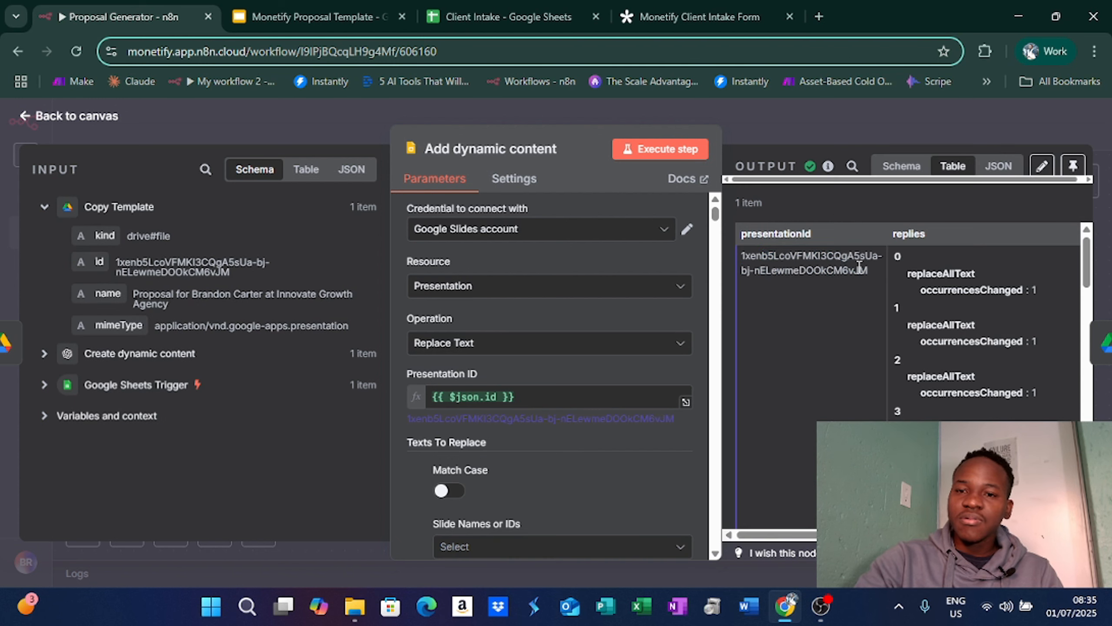
drag(868, 270, 746, 256)
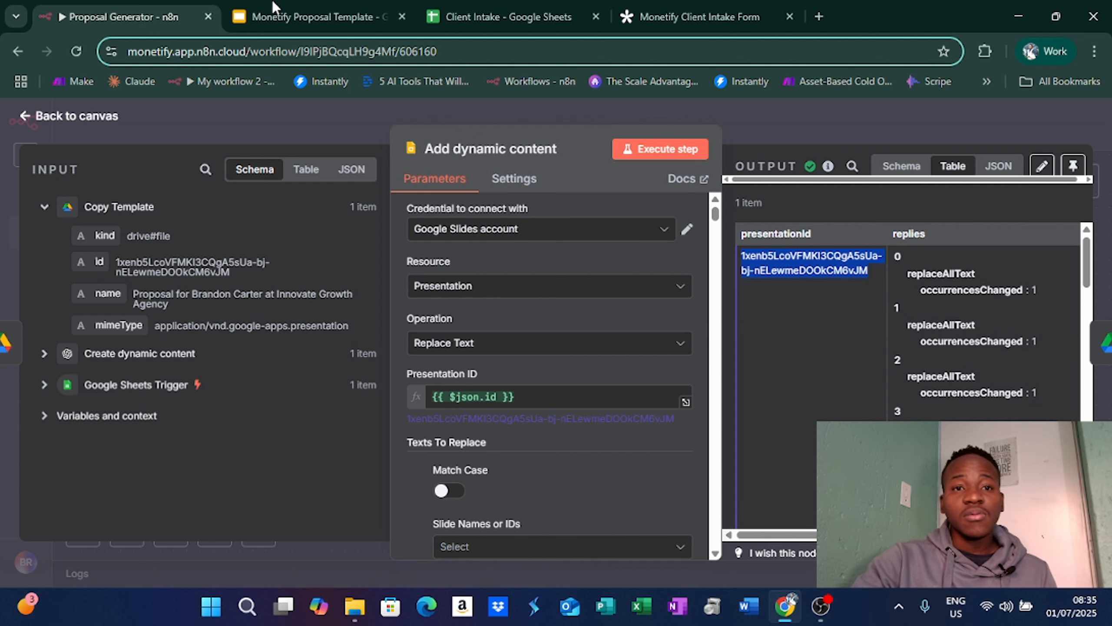
- Switch to the Google Slides template and replace the ID in its address with the copied presentation ID to open the generated proposal
click(358, 3)
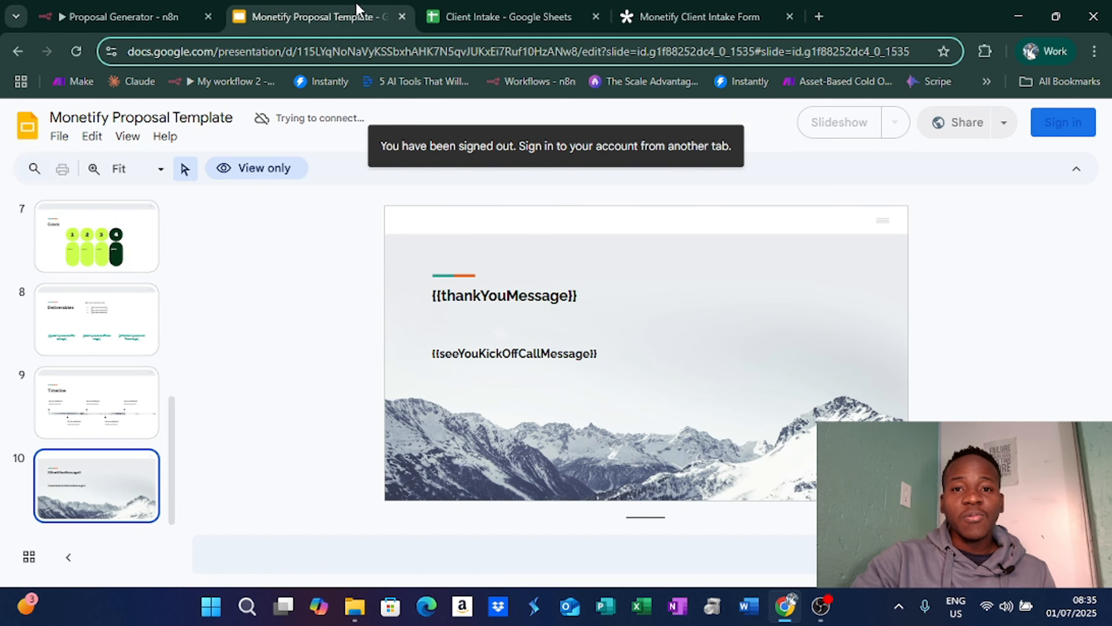
click(298, 51)
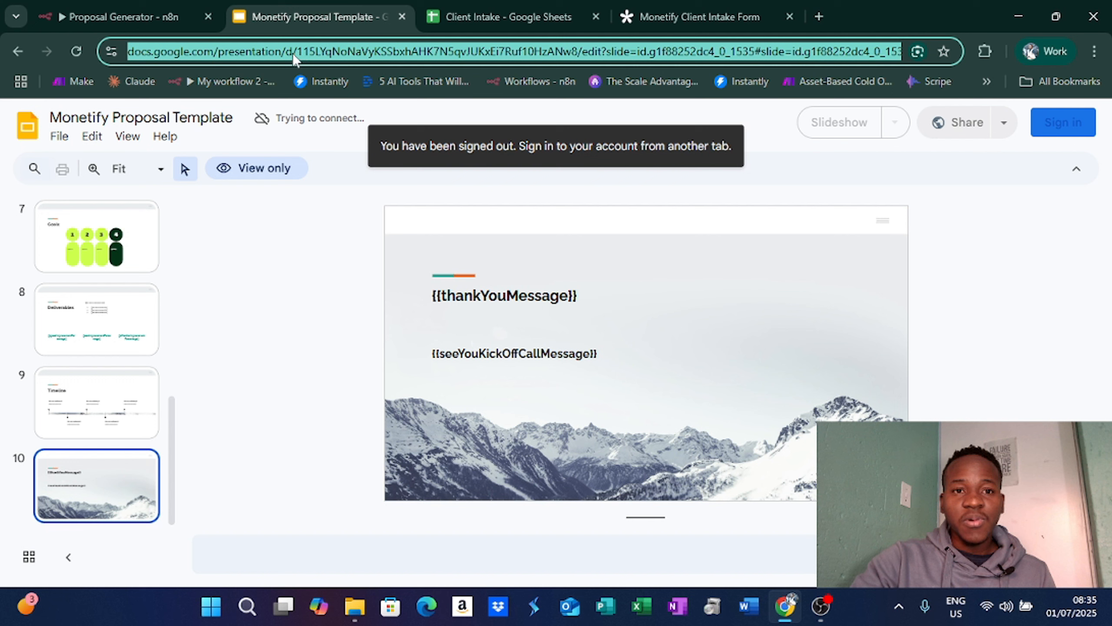
click(292, 53)
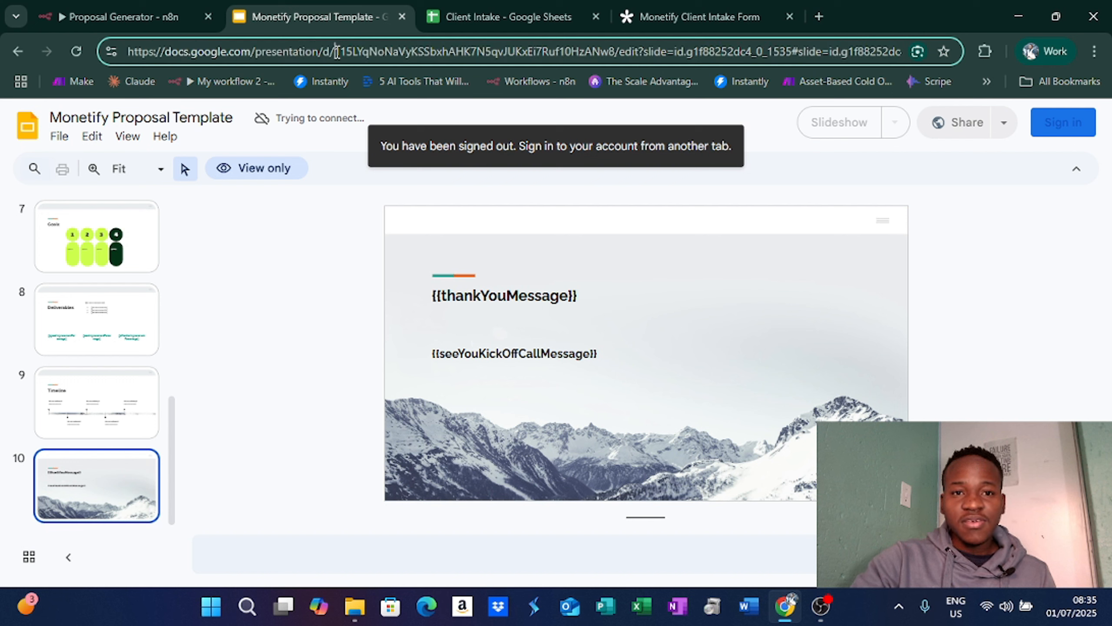
drag(336, 51, 615, 51)
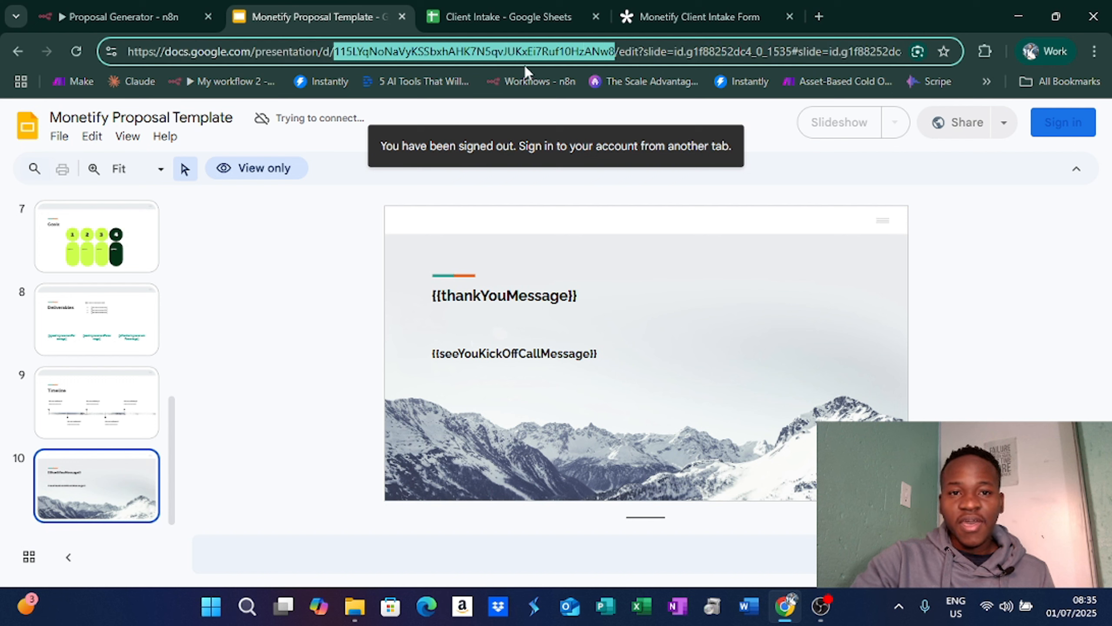
key(ctrl+v)
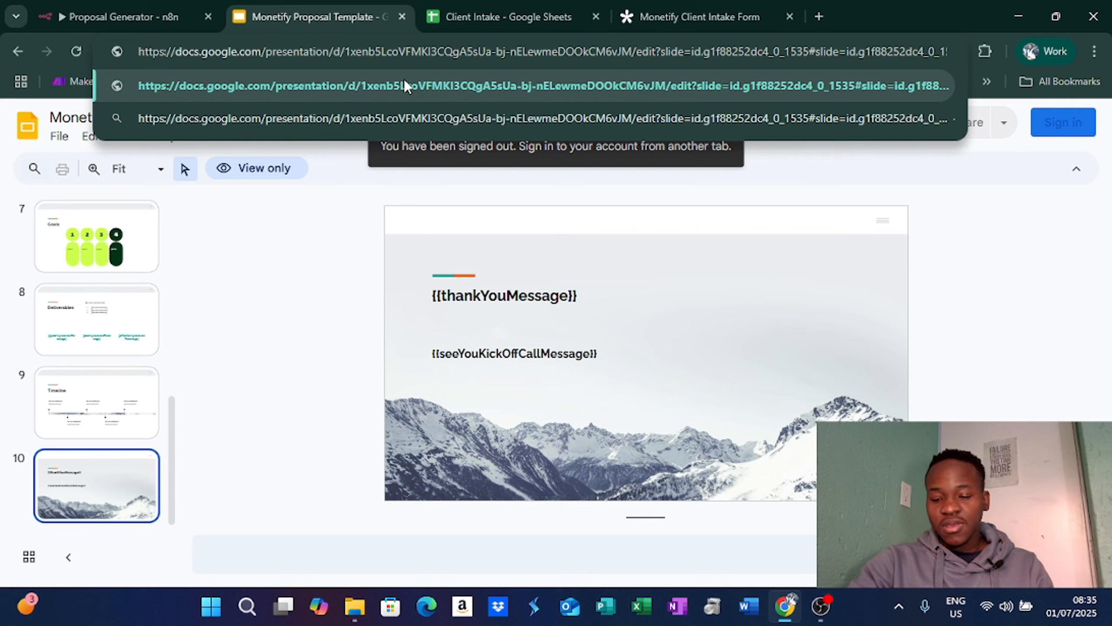
key(Return)
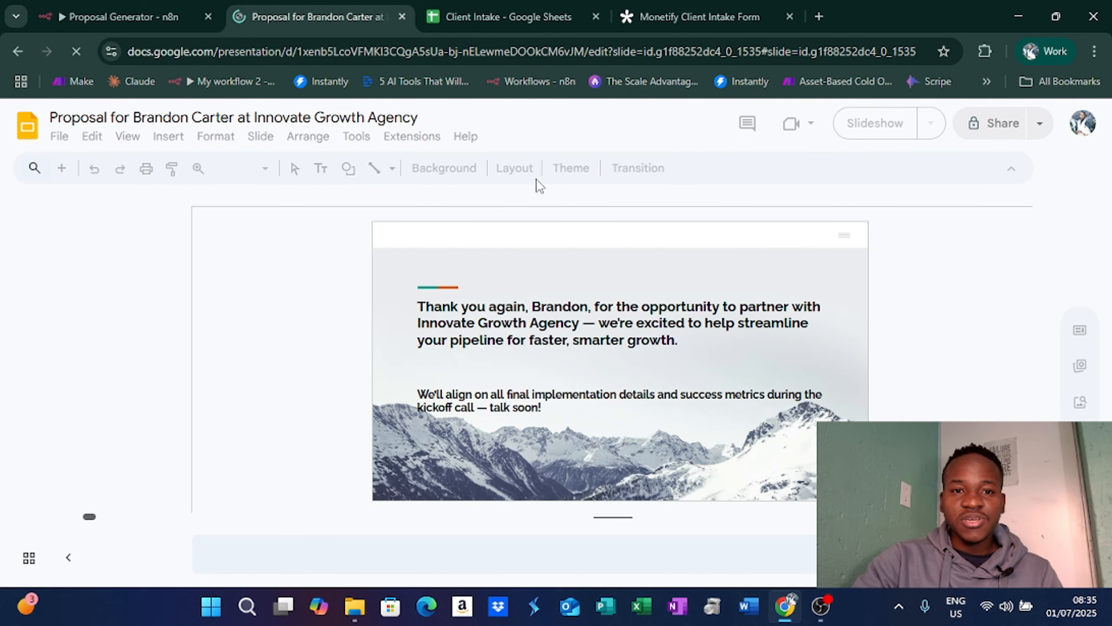
- Check the generated proposal's Timeline, title, problems and project objective slides for the filled-in content
scroll(97, 324, up, 5)
click(109, 320)
scroll(114, 307, up, 4)
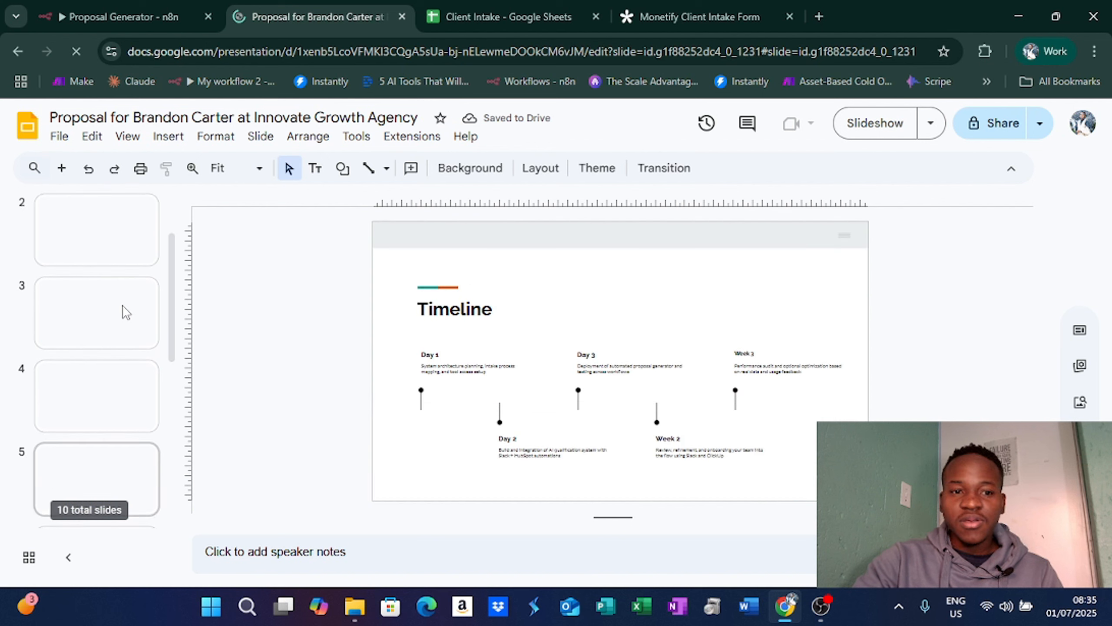
click(108, 251)
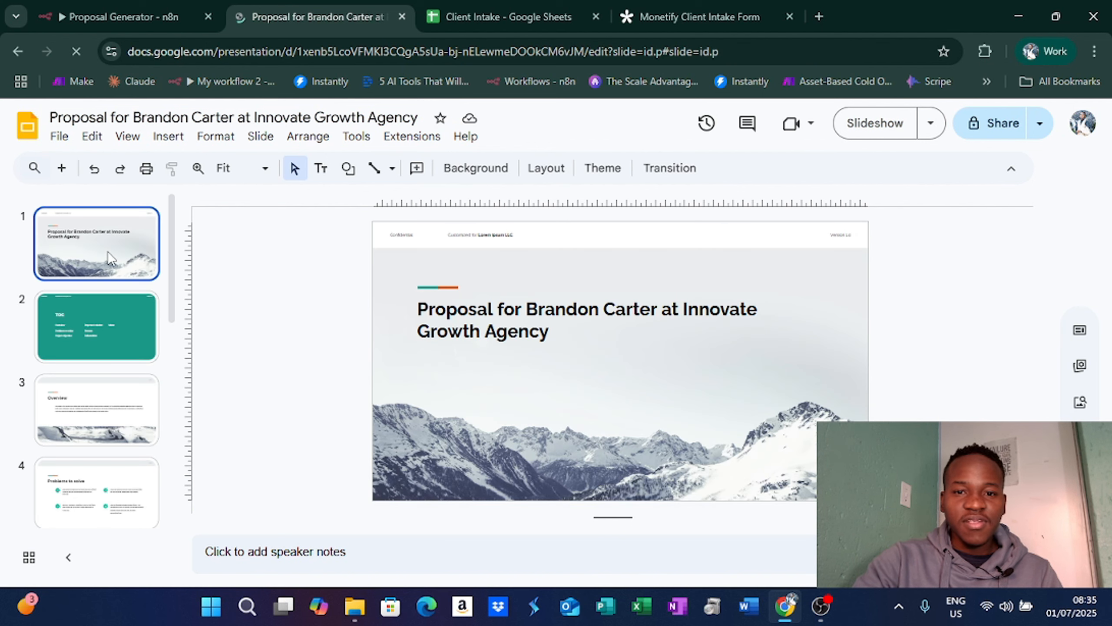
scroll(106, 280, down, 3)
click(93, 307)
click(85, 412)
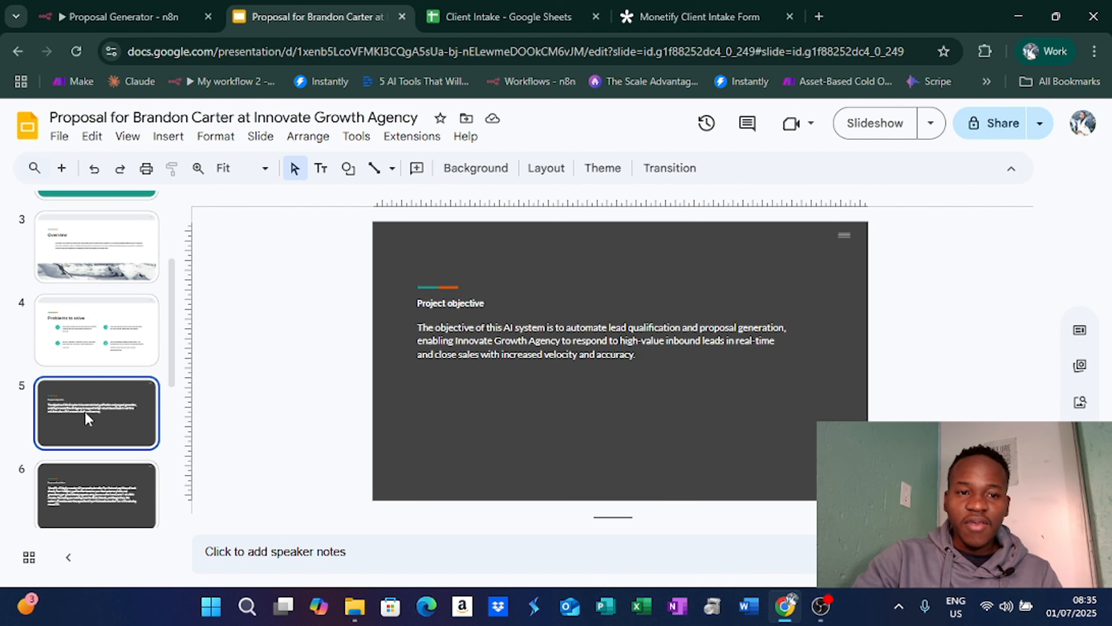
- Check the proposal's Goals, Deliverables and closing slides, and return to the n8n workflow canvas
scroll(89, 340, down, 4)
click(90, 340)
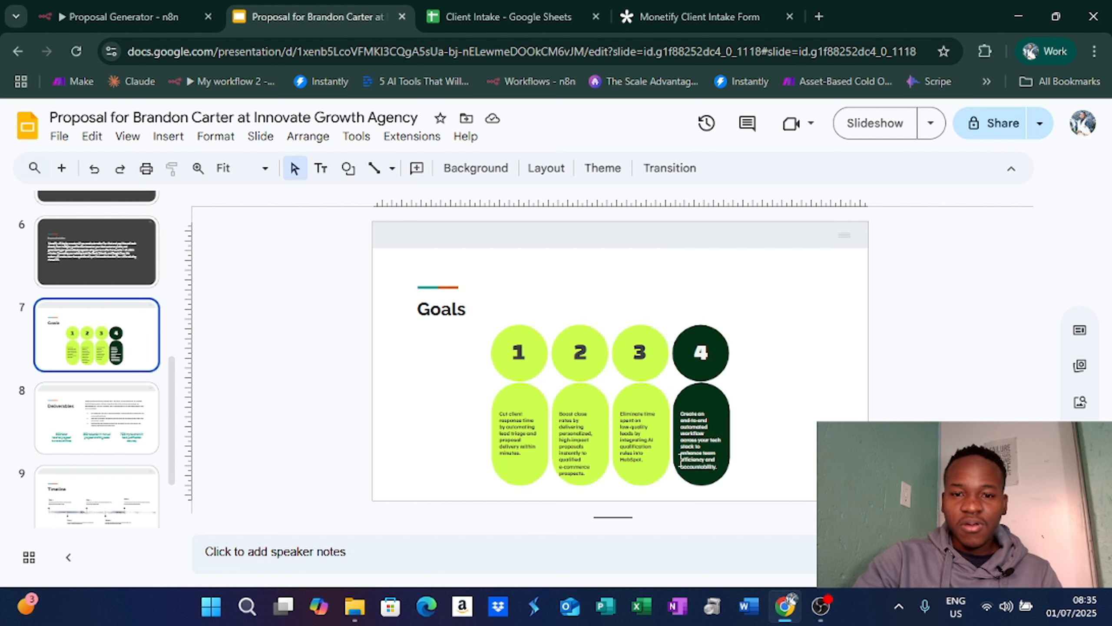
scroll(129, 350, down, 1)
click(129, 349)
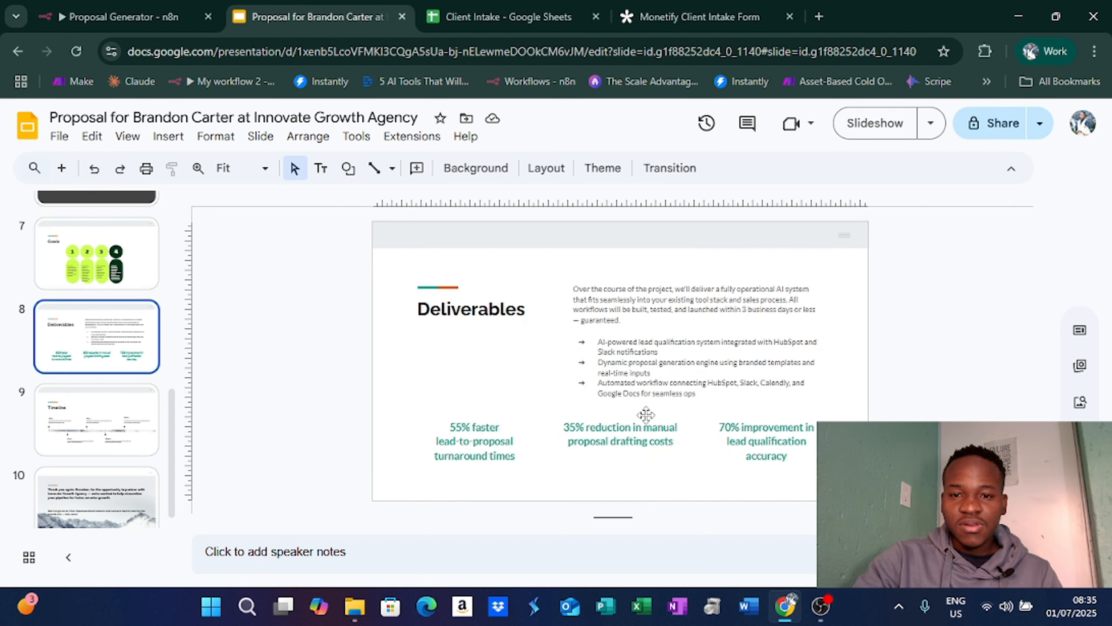
scroll(645, 415, down, 2)
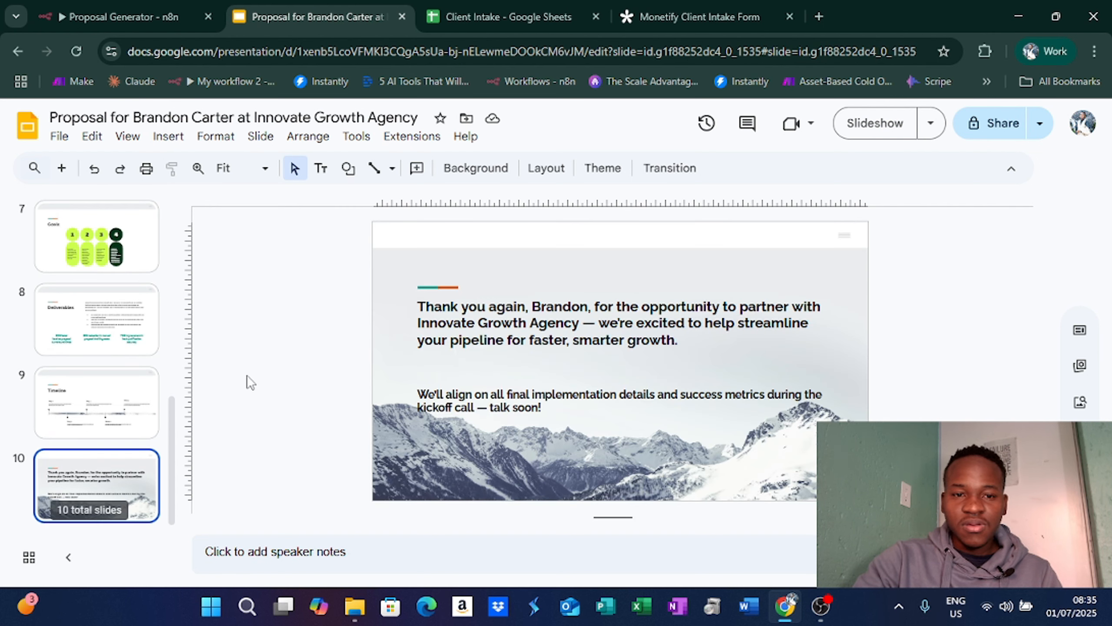
click(122, 17)
click(770, 143)
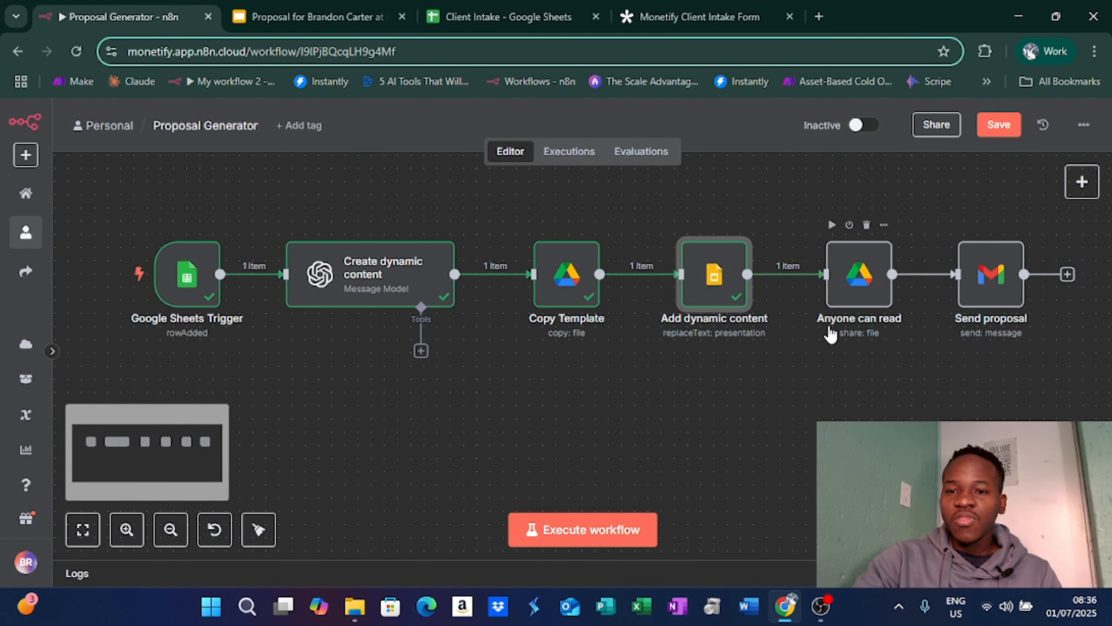
- Run the Anyone can read node to share the generated proposal, check its permission output, and return to the canvas
click(828, 226)
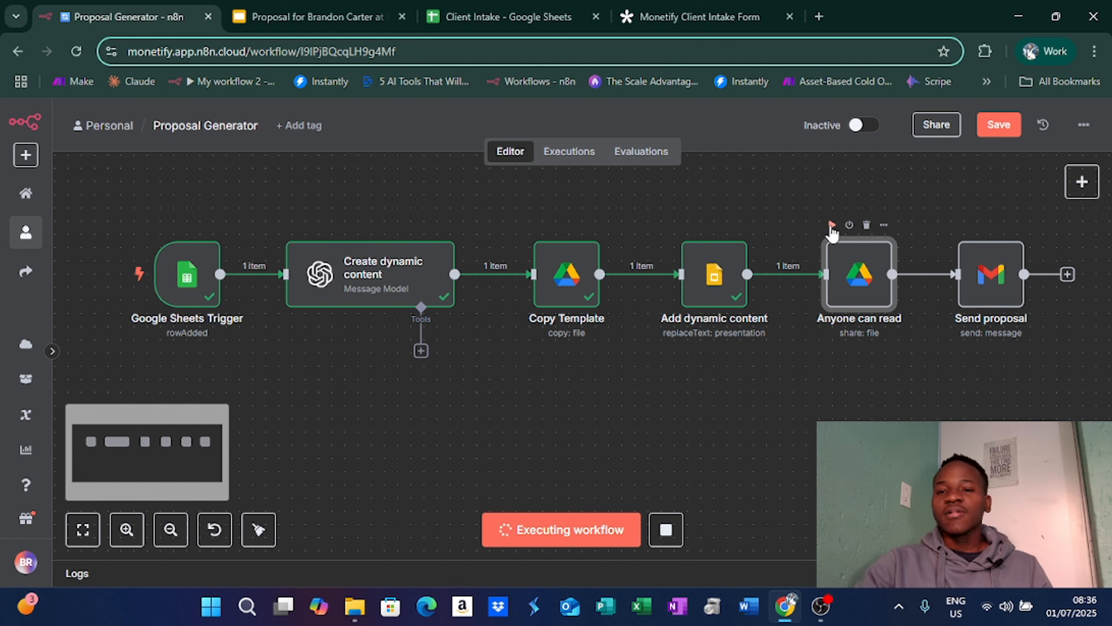
click(666, 529)
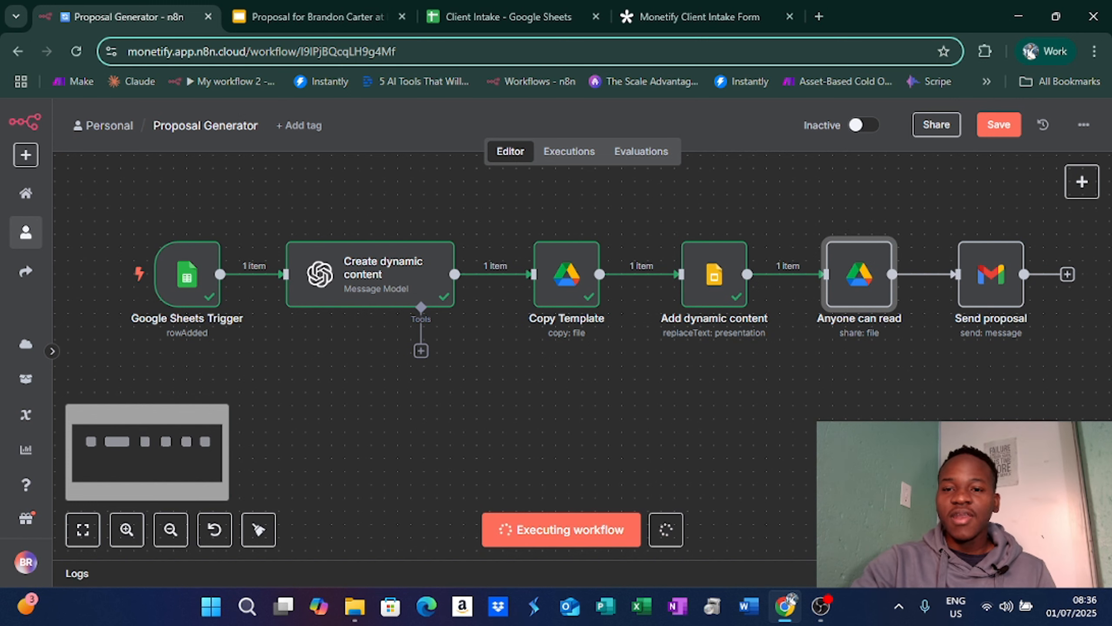
double_click(885, 274)
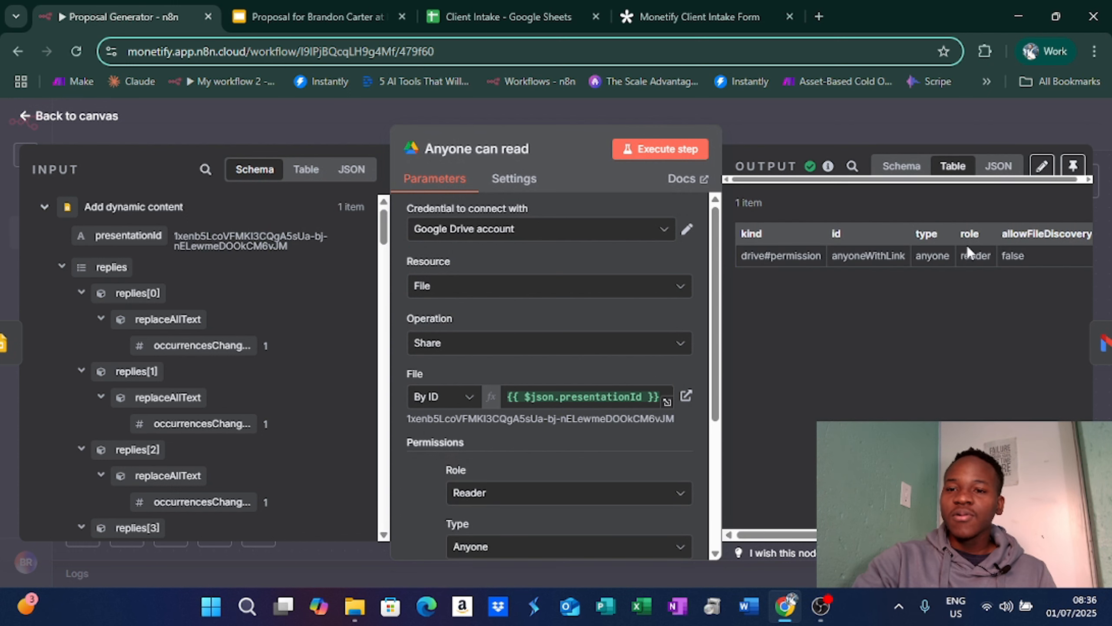
click(922, 126)
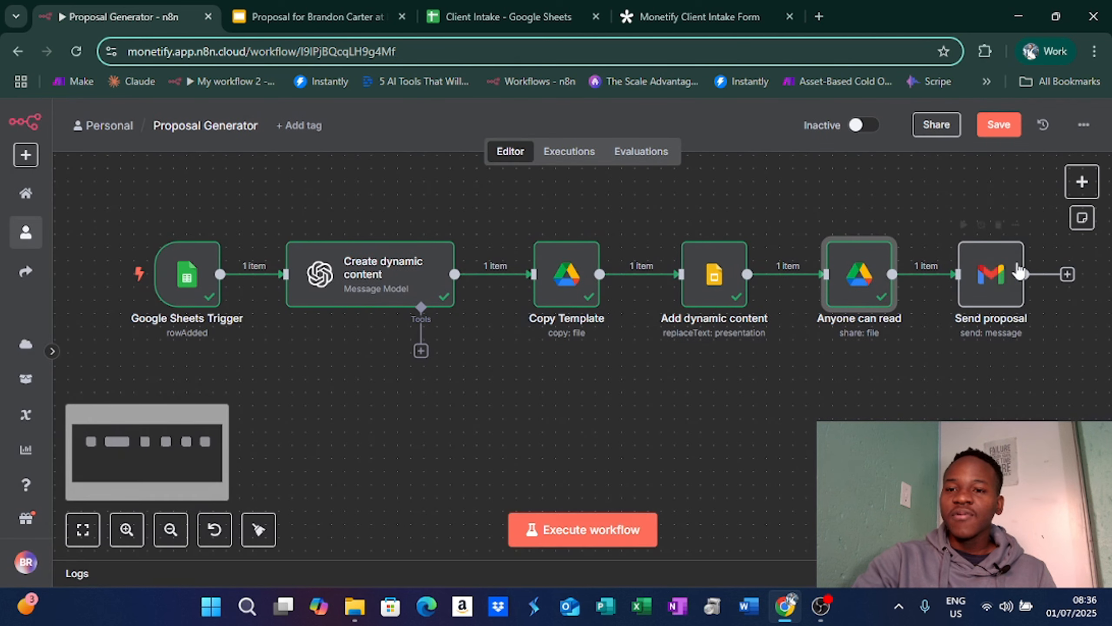
- Open the Send proposal node and review its recipient, subject, email type and message settings
click(977, 270)
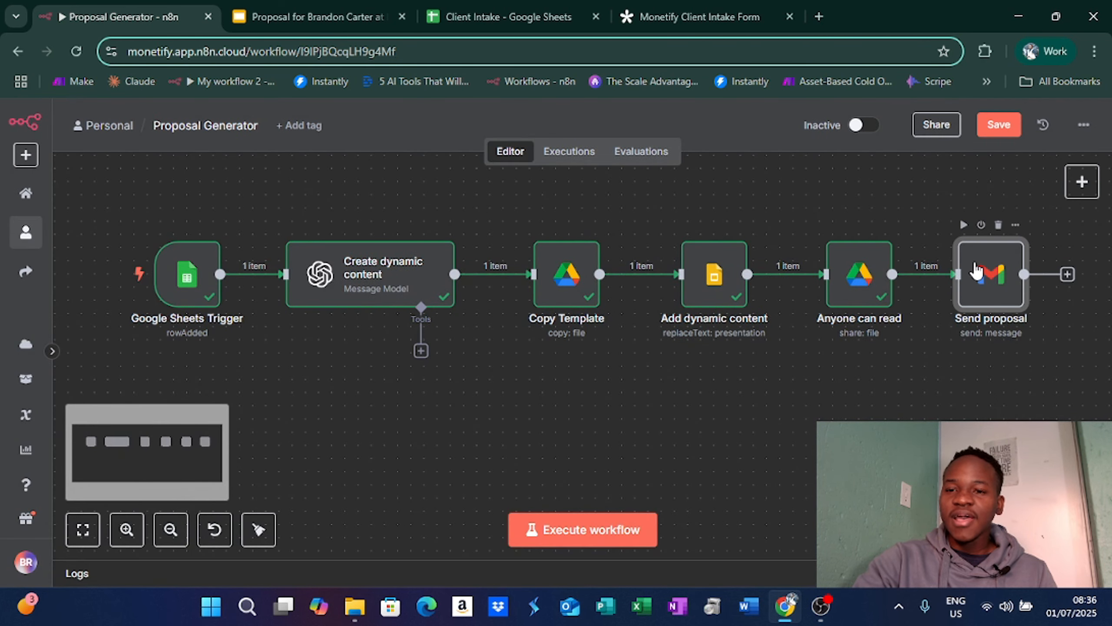
double_click(976, 270)
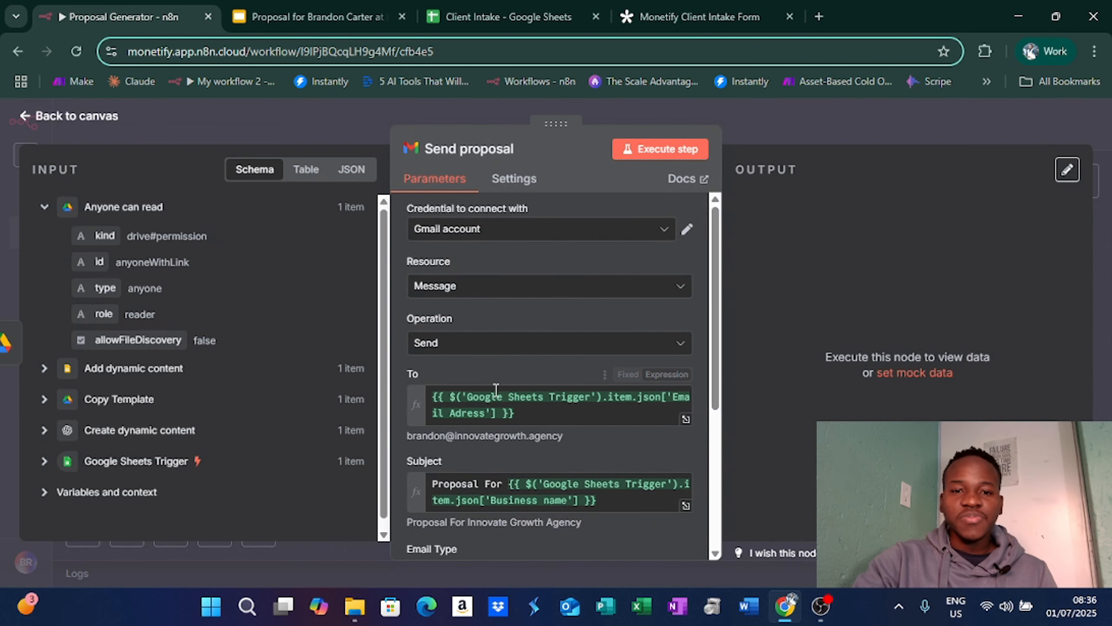
scroll(473, 387, down, 3)
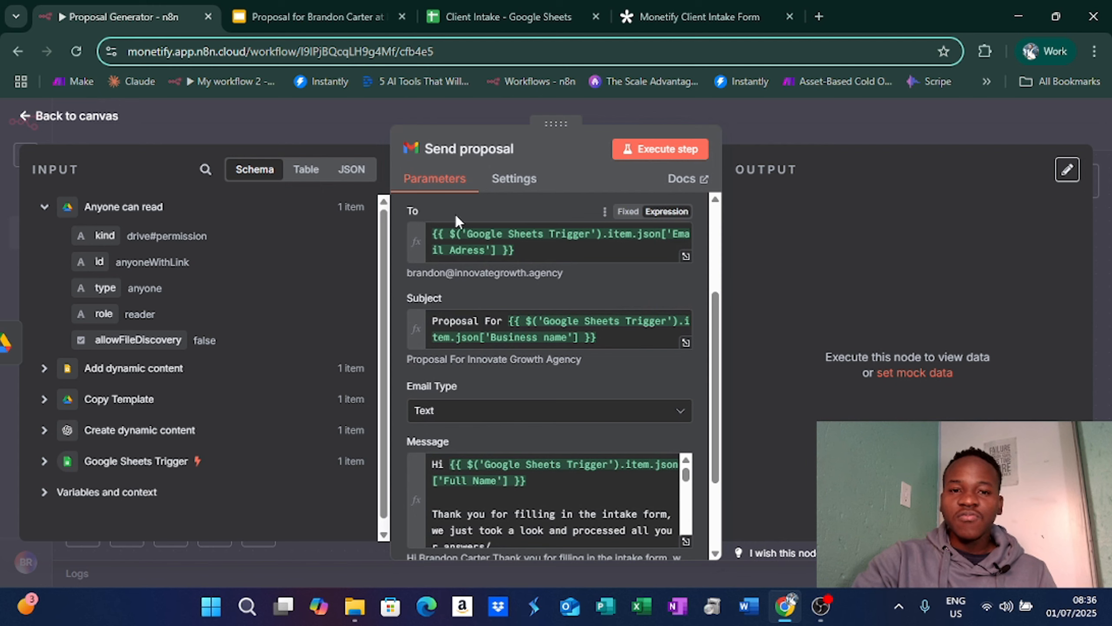
scroll(521, 324, down, 2)
scroll(580, 331, down, 1)
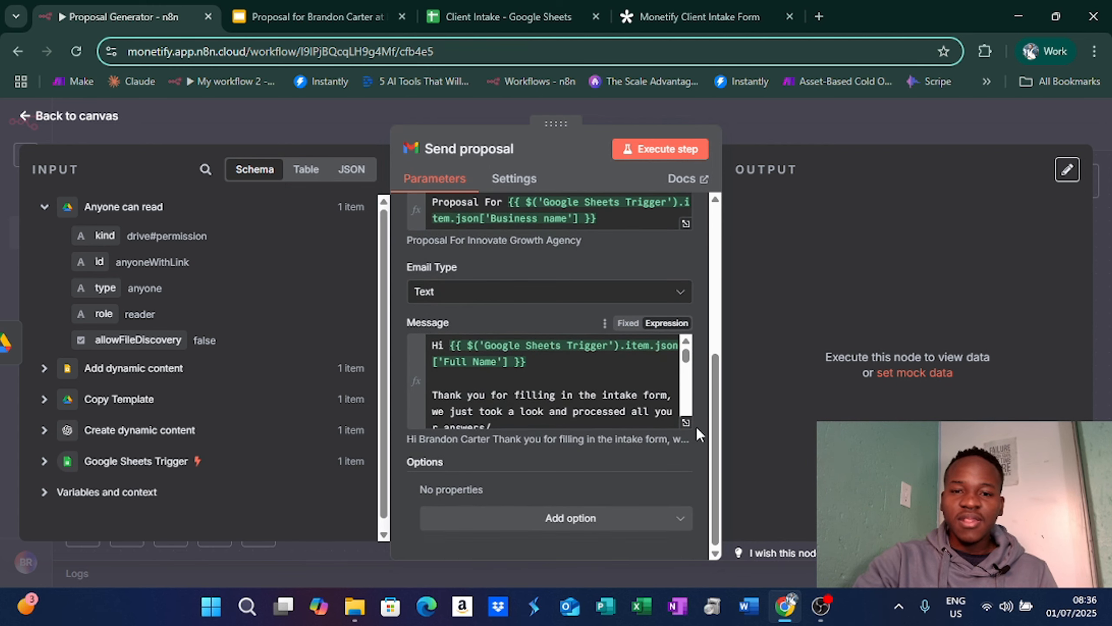
- Expand the Send proposal message expression, read the full email with its presentation link, and return to the canvas
click(685, 423)
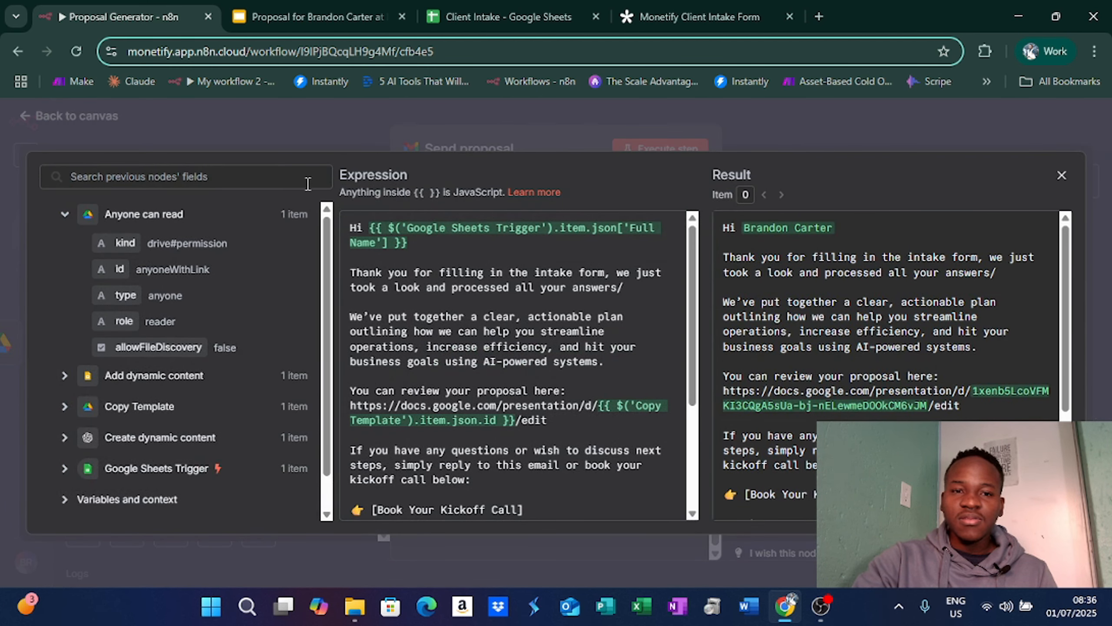
scroll(500, 312, down, 4)
scroll(500, 312, up, 4)
scroll(501, 312, down, 1)
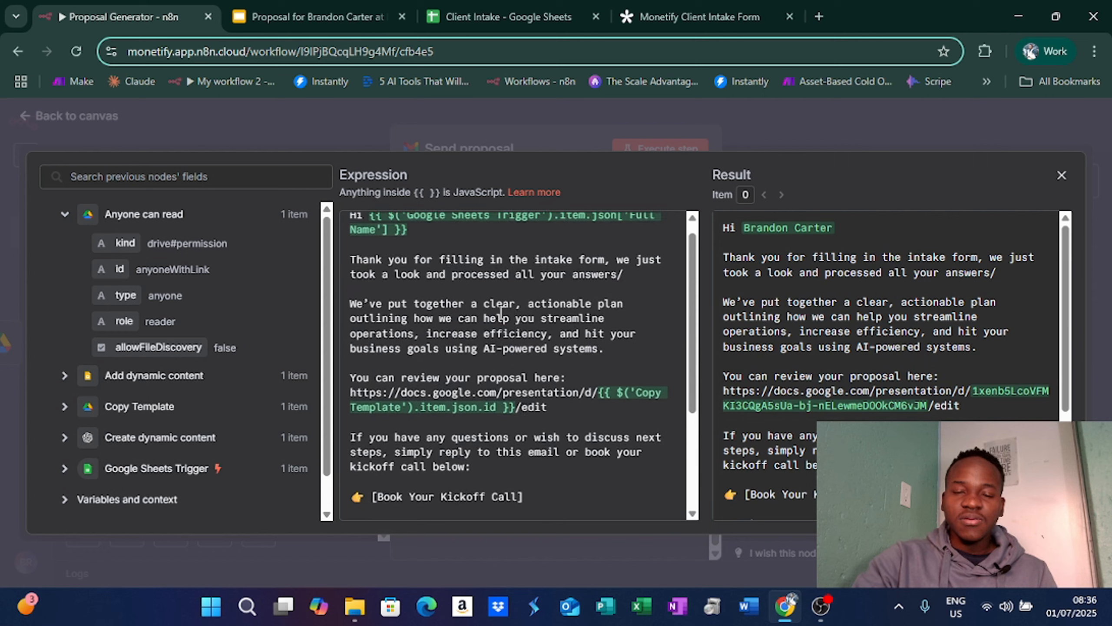
scroll(500, 312, down, 4)
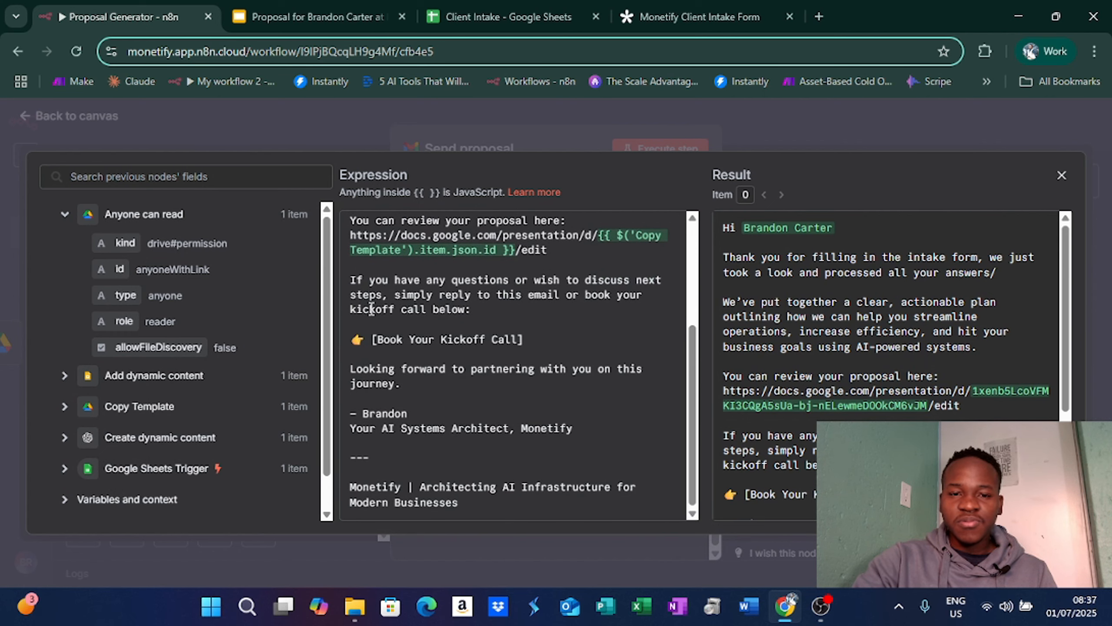
click(865, 138)
click(842, 129)
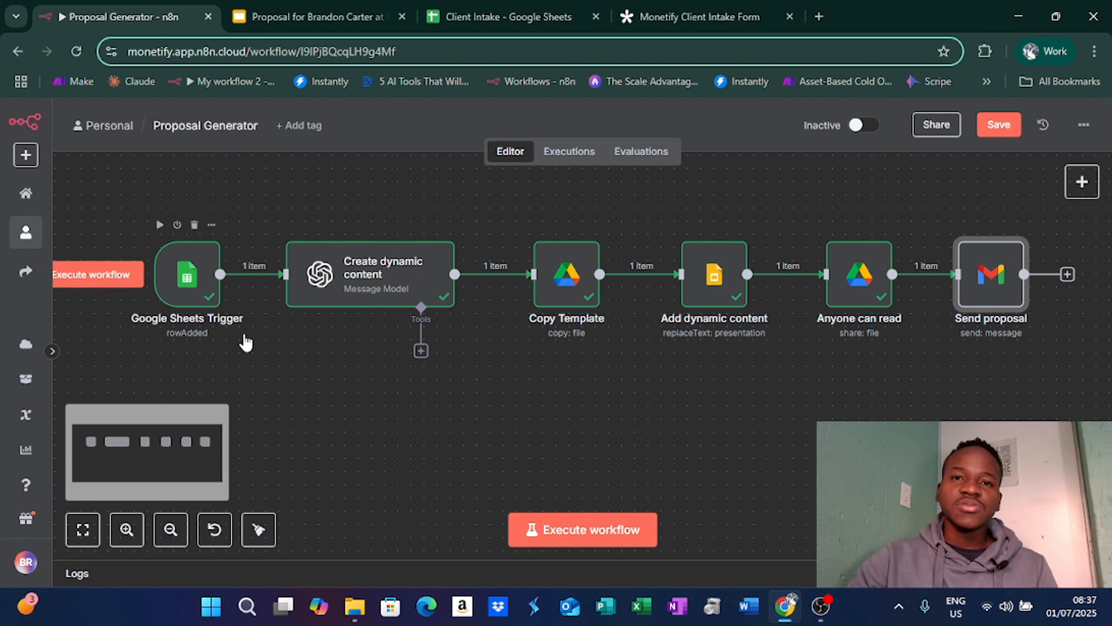
- Try adding an On new n8n Form event trigger, look over its form parameters, and delete it from the canvas
drag(139, 345, 236, 362)
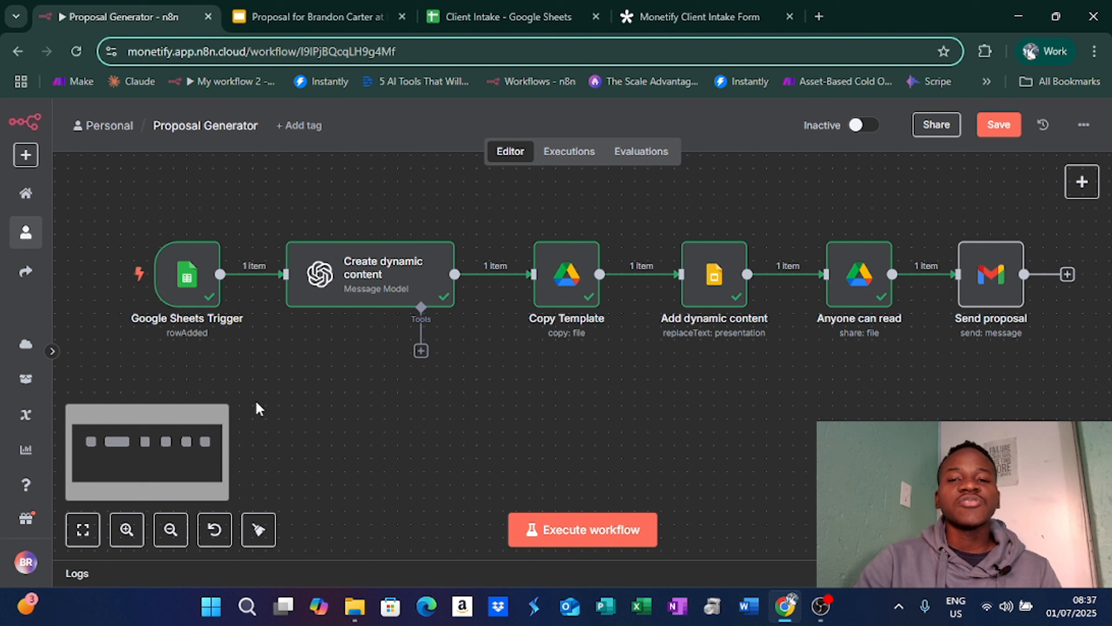
click(1086, 182)
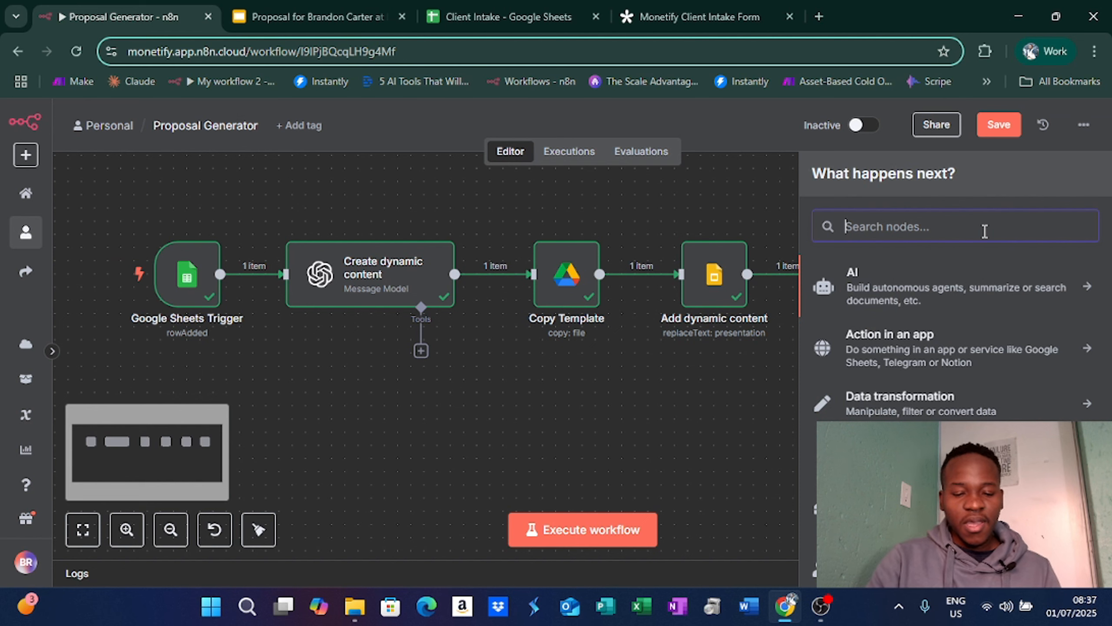
text(n8n)
click(913, 349)
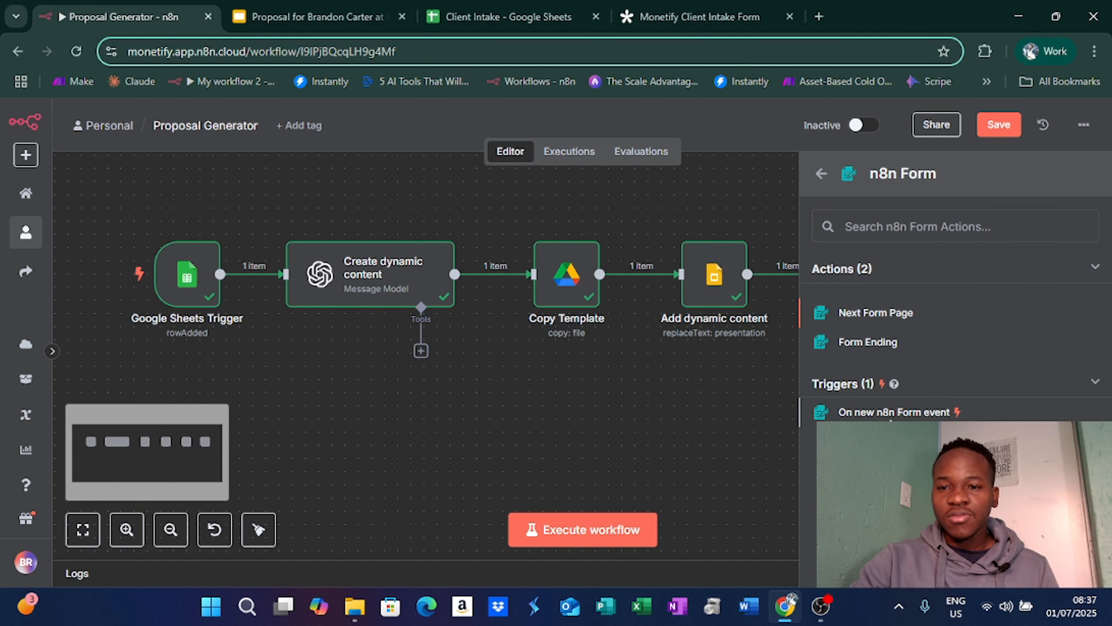
click(891, 413)
scroll(489, 283, down, 5)
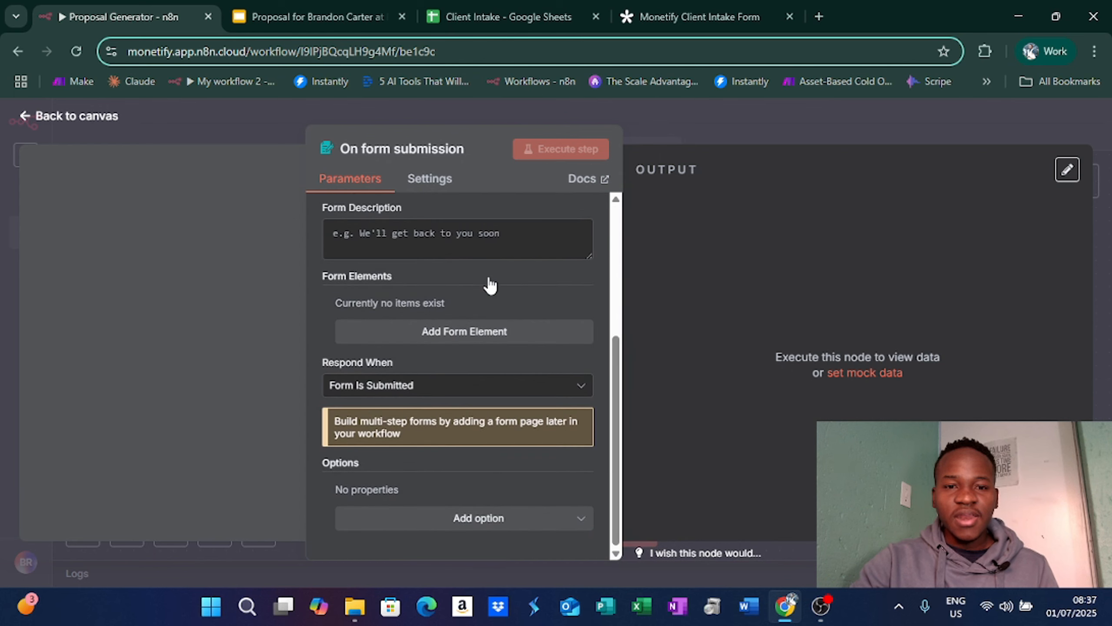
scroll(453, 367, up, 5)
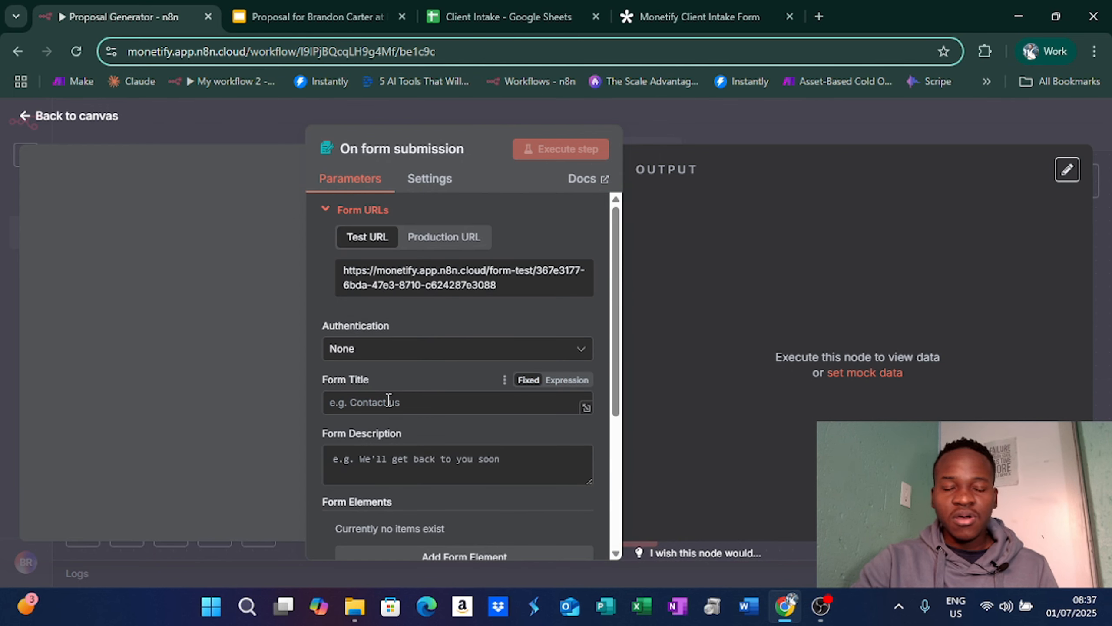
click(686, 140)
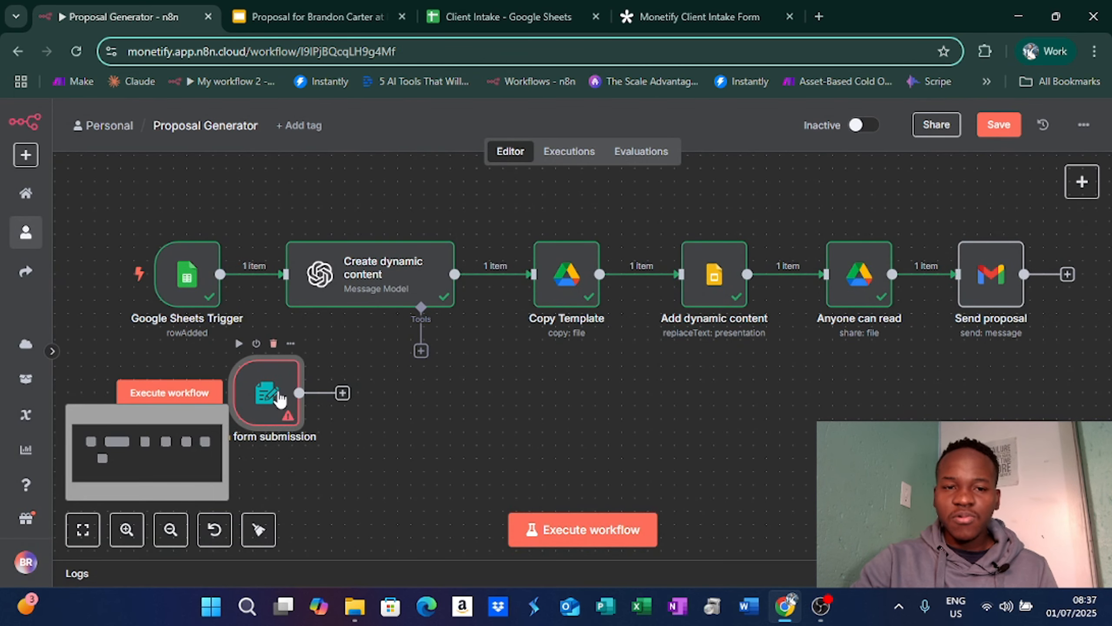
click(273, 343)
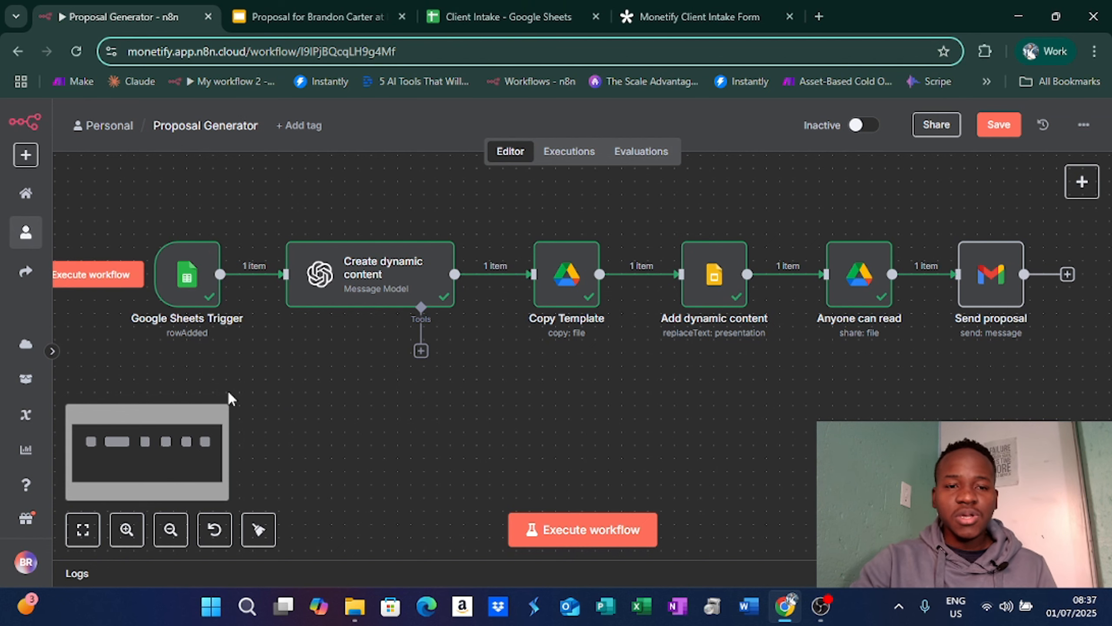
- Open the Create dynamic content node and review its model, system prompt and message roles
click(357, 302)
double_click(357, 302)
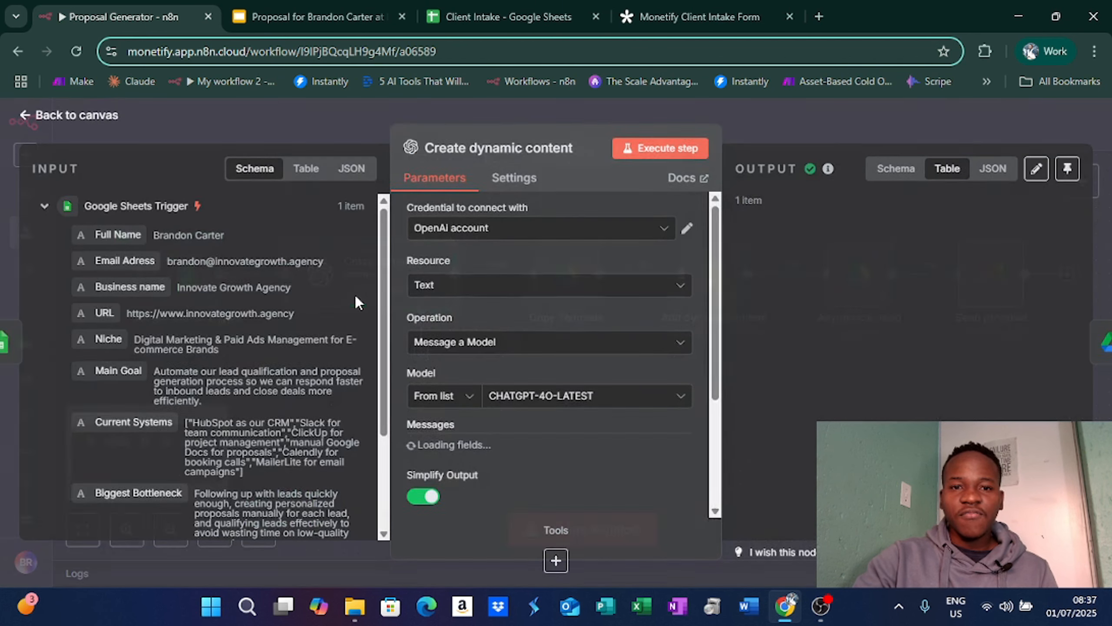
scroll(606, 393, down, 5)
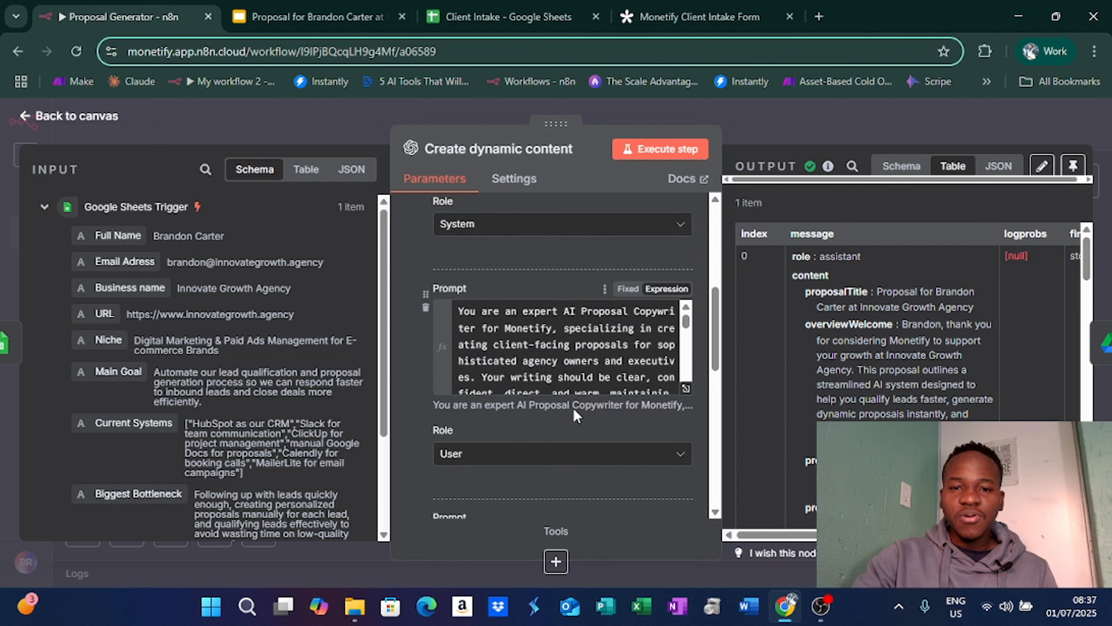
scroll(574, 409, up, 6)
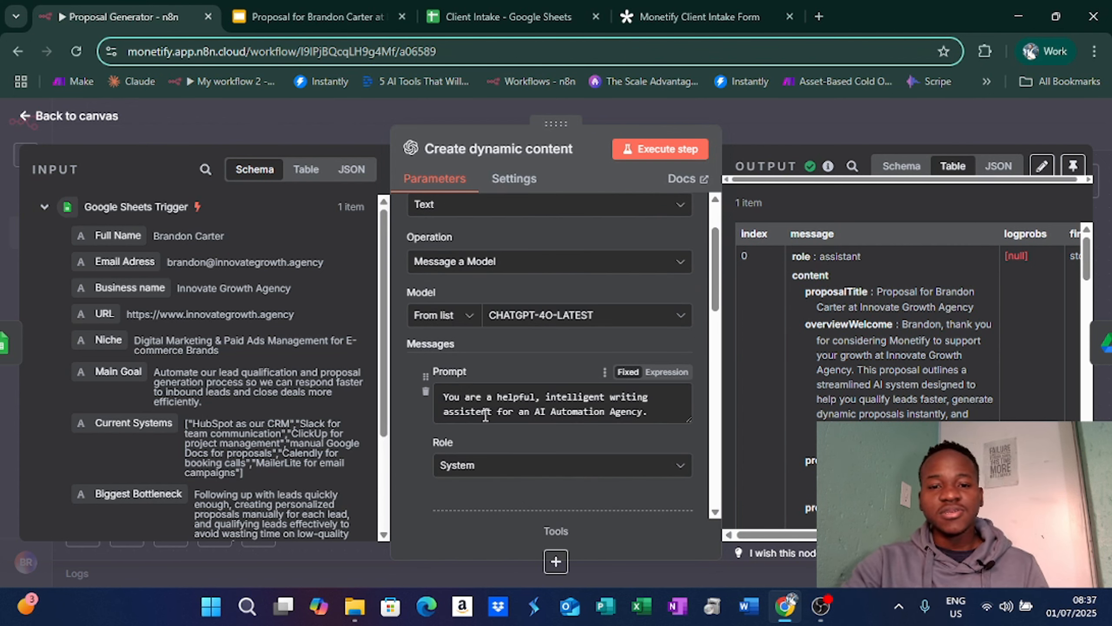
scroll(521, 370, down, 5)
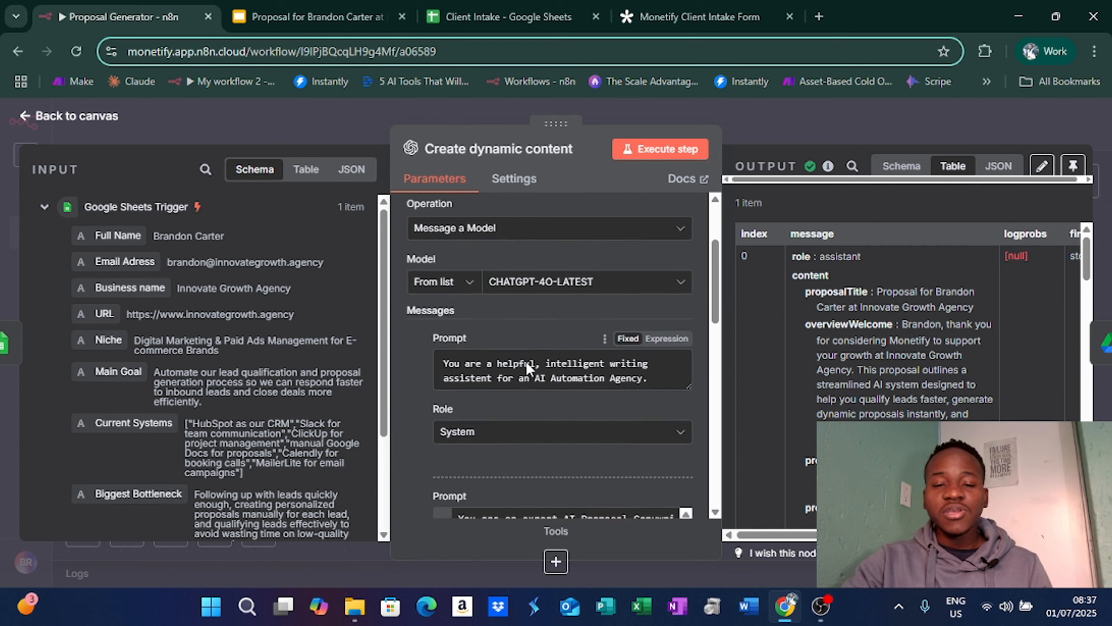
- Expand the AI Proposal Copywriter prompt and examine its opening instructions and the proposalTitle and overviewWelcome placeholders
click(686, 393)
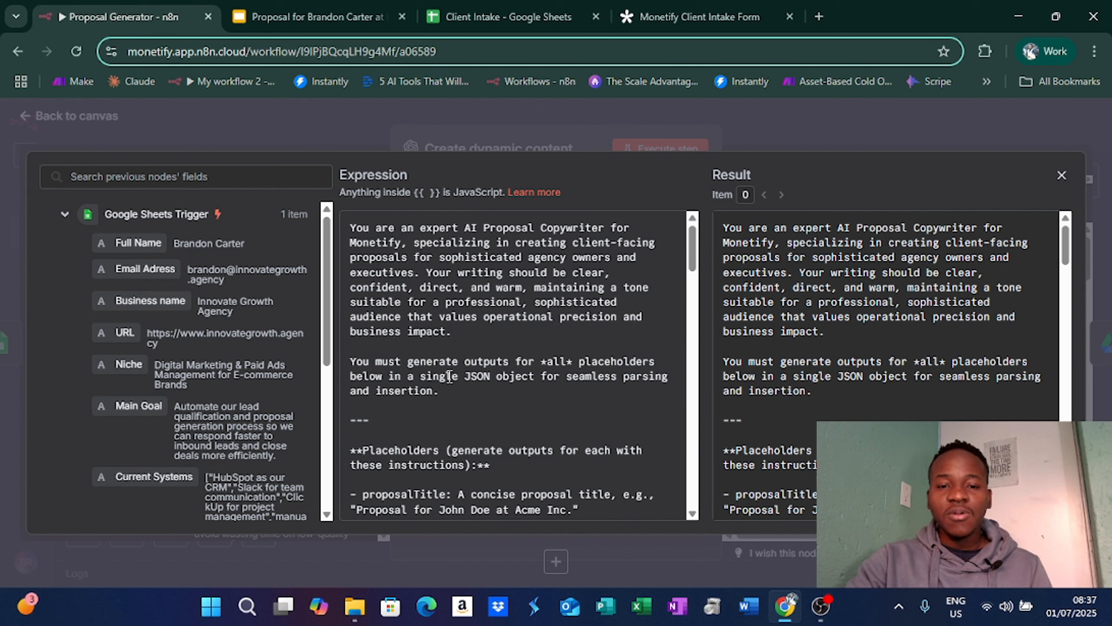
scroll(631, 384, down, 4)
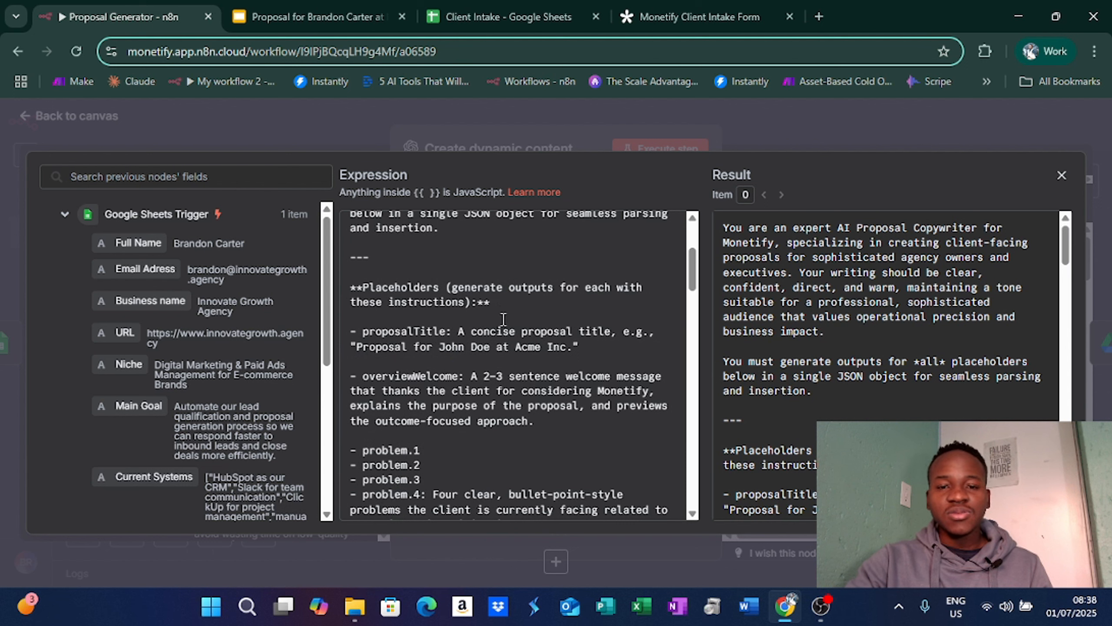
scroll(504, 322, down, 2)
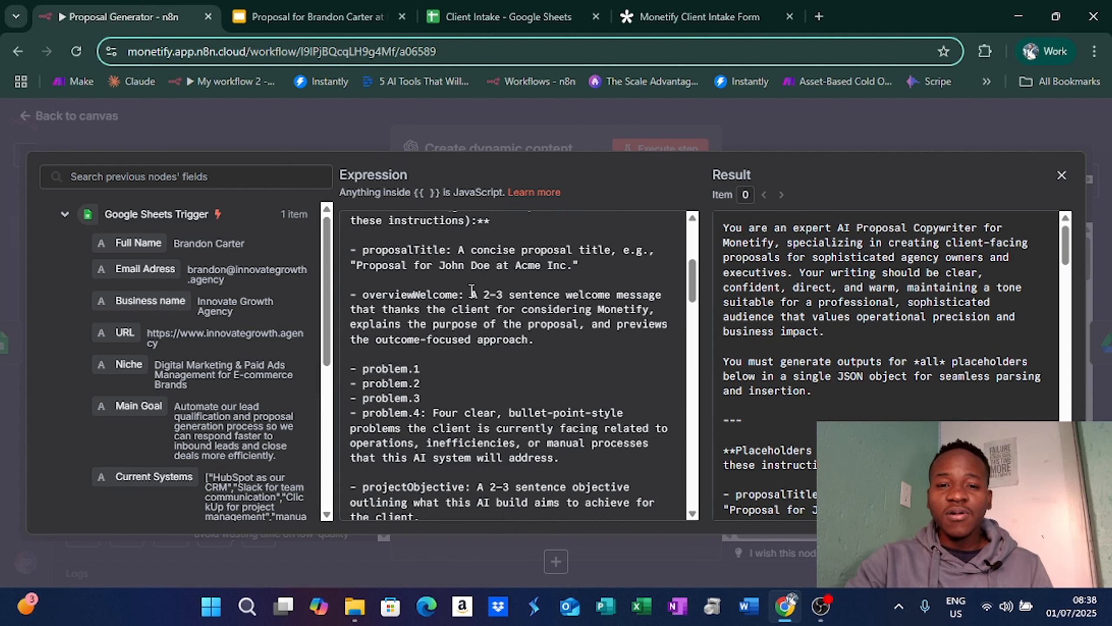
drag(465, 295, 594, 309)
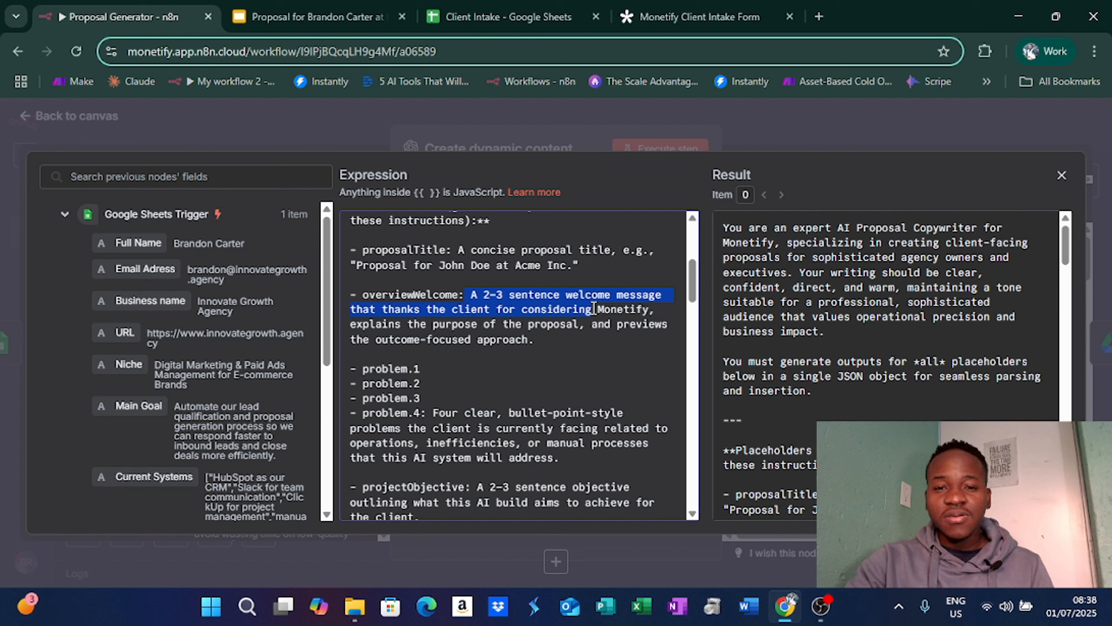
click(594, 309)
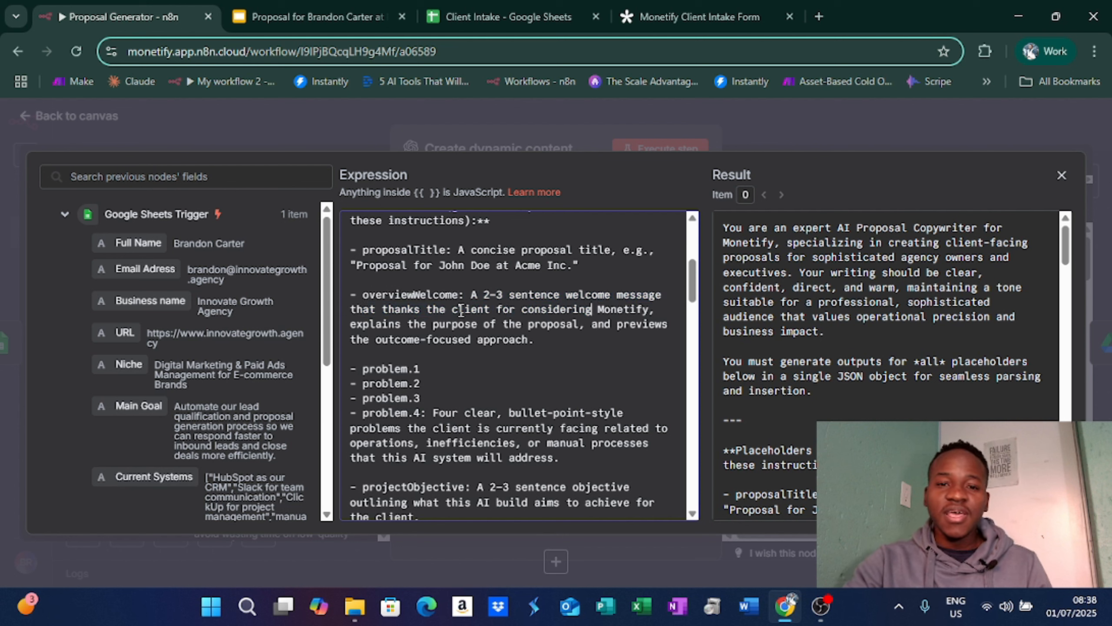
drag(458, 309, 650, 311)
click(415, 344)
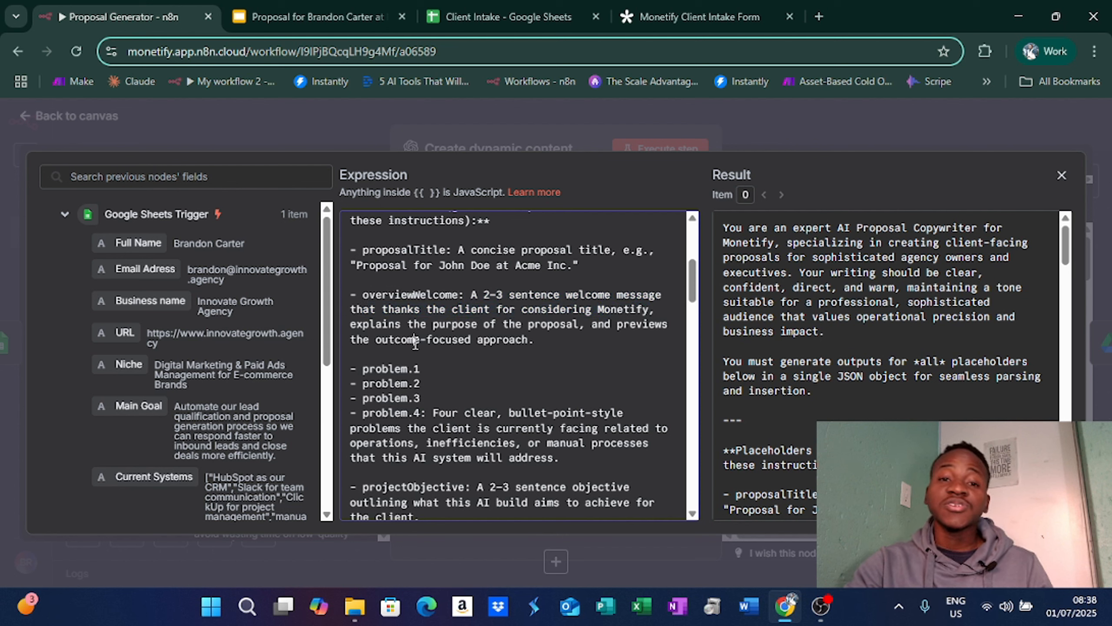
- Read the prompt's remaining placeholder instructions, from problems and goals to timeline and closing messages, and return to the node's parameters
scroll(415, 344, down, 2)
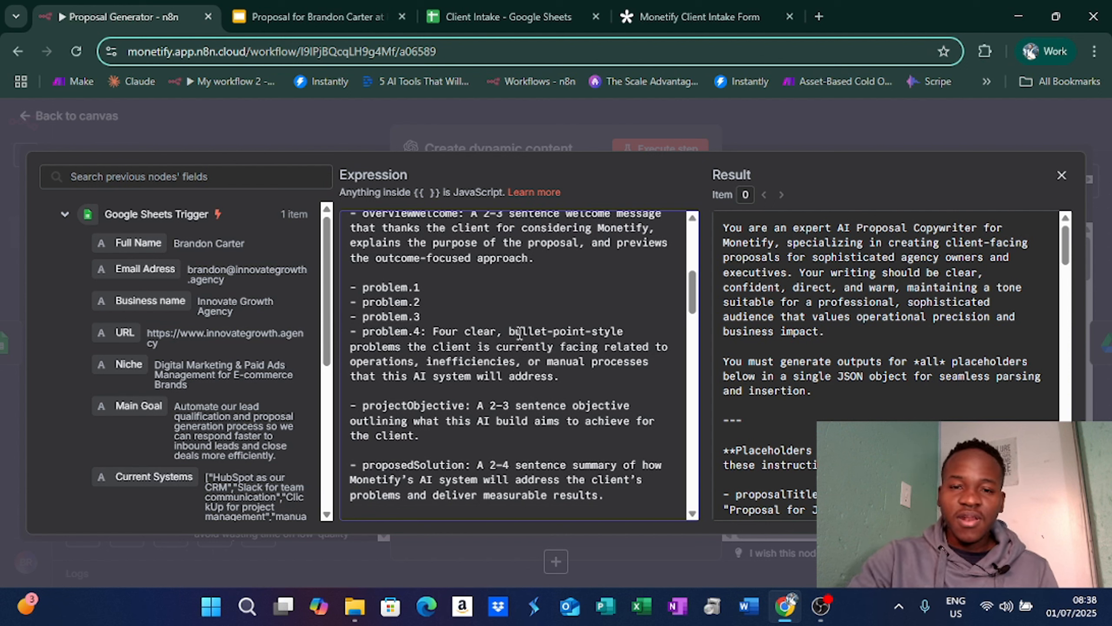
scroll(404, 336, down, 2)
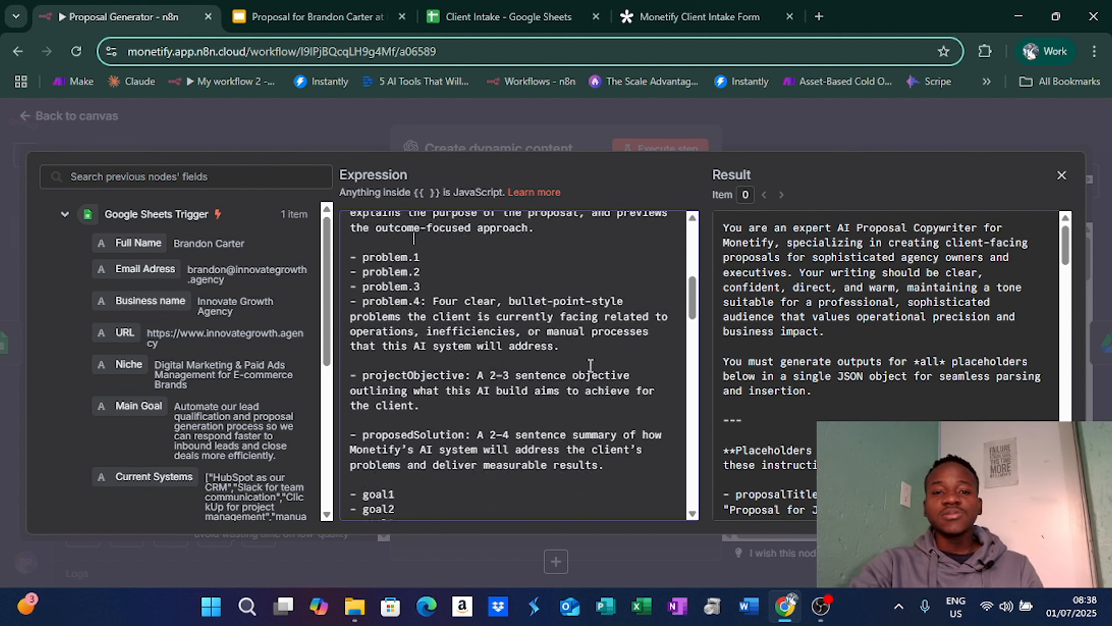
scroll(411, 341, down, 2)
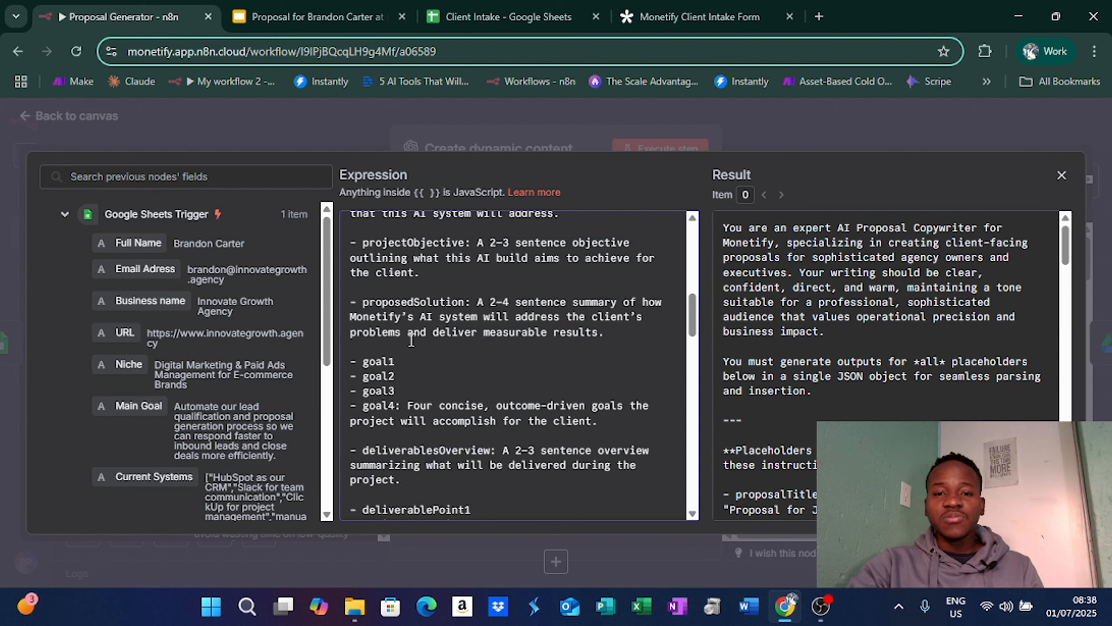
scroll(446, 329, down, 6)
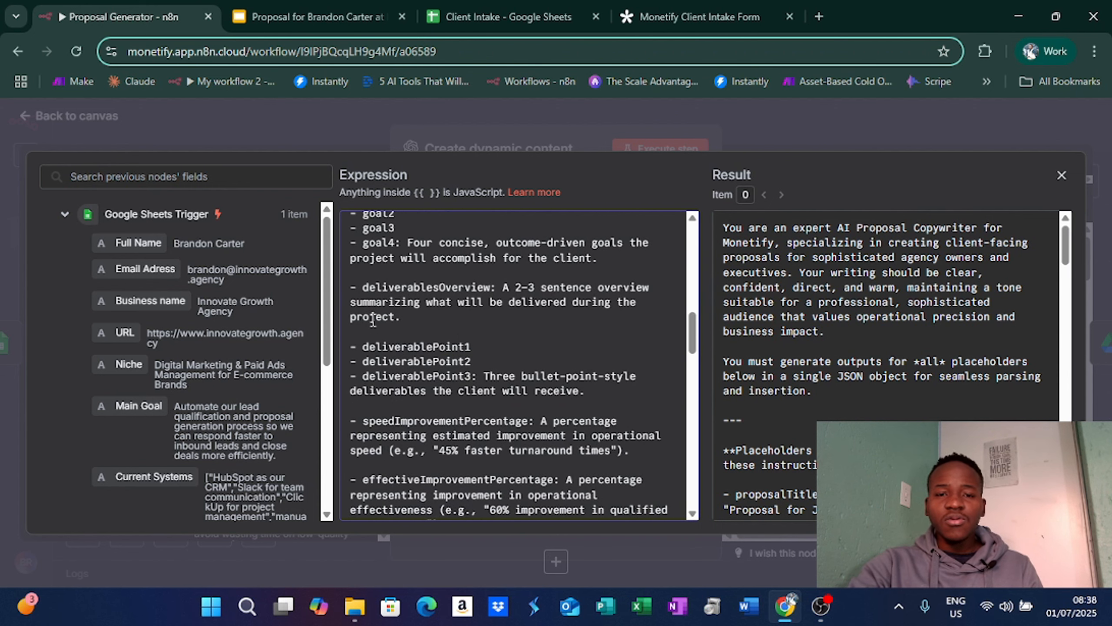
scroll(382, 358, down, 10)
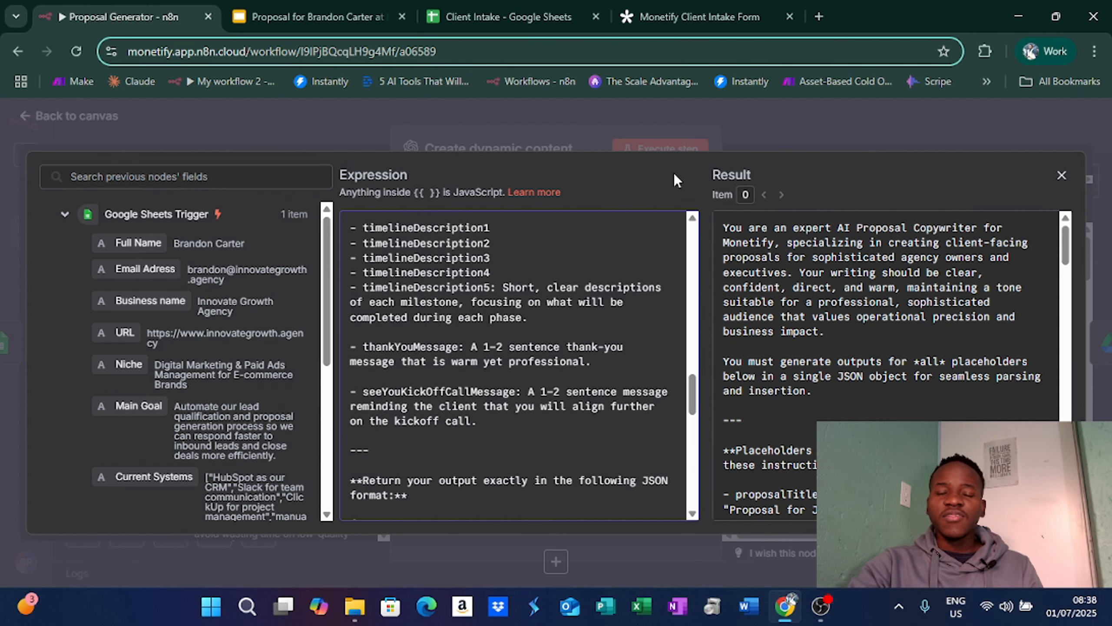
click(708, 120)
scroll(435, 358, down, 5)
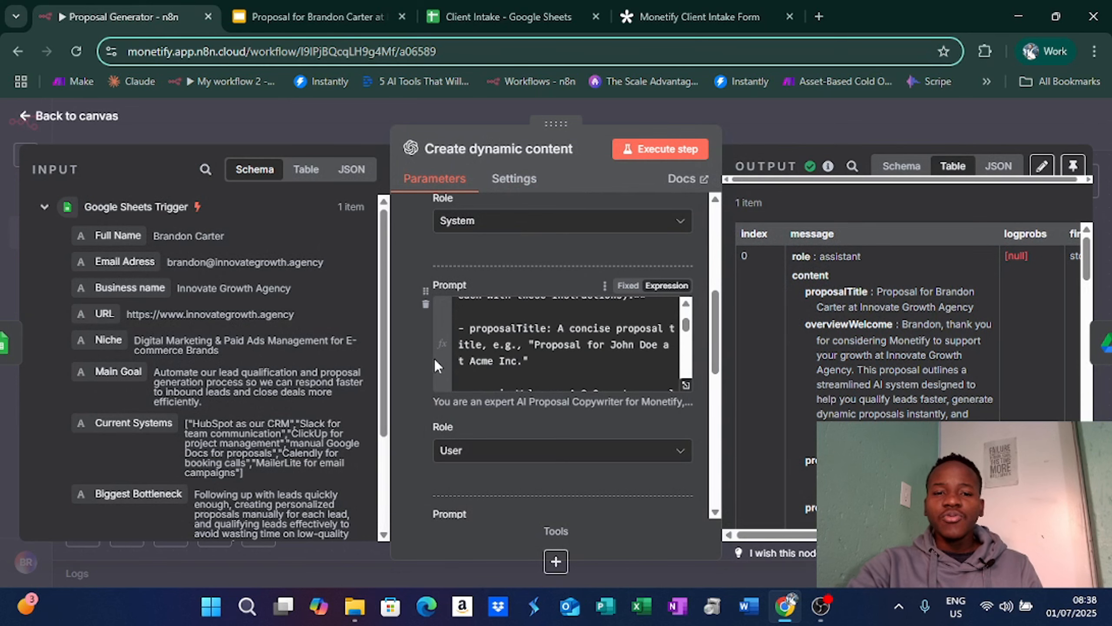
- Examine the user prompt that passes the client intake form data in Create dynamic content, and return to the canvas
scroll(435, 371, down, 5)
scroll(434, 371, up, 10)
scroll(537, 351, up, 5)
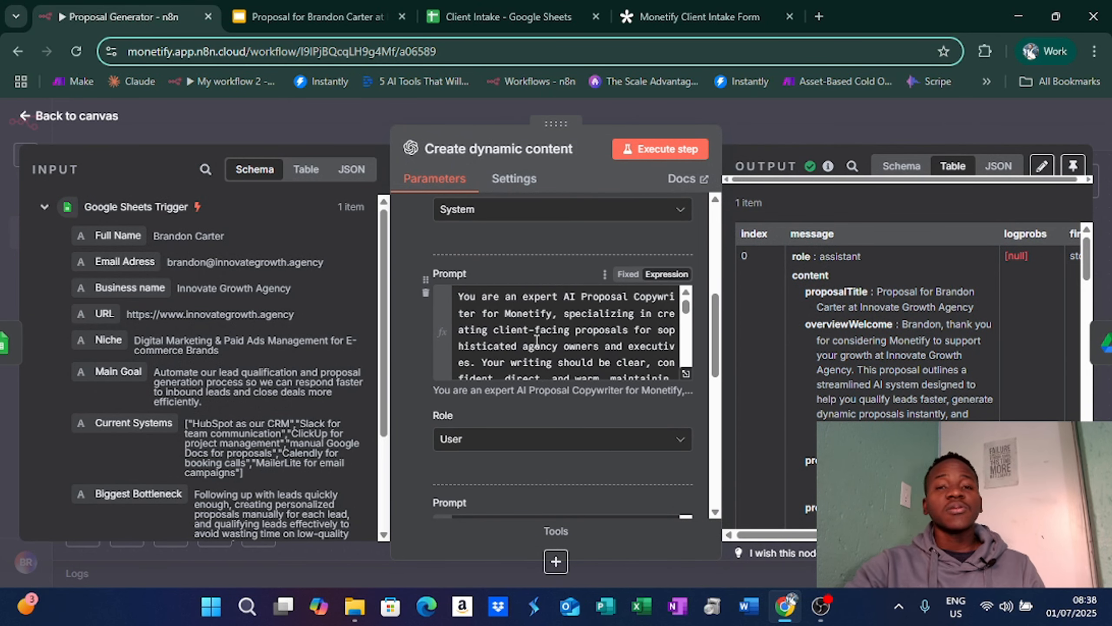
scroll(510, 326, down, 5)
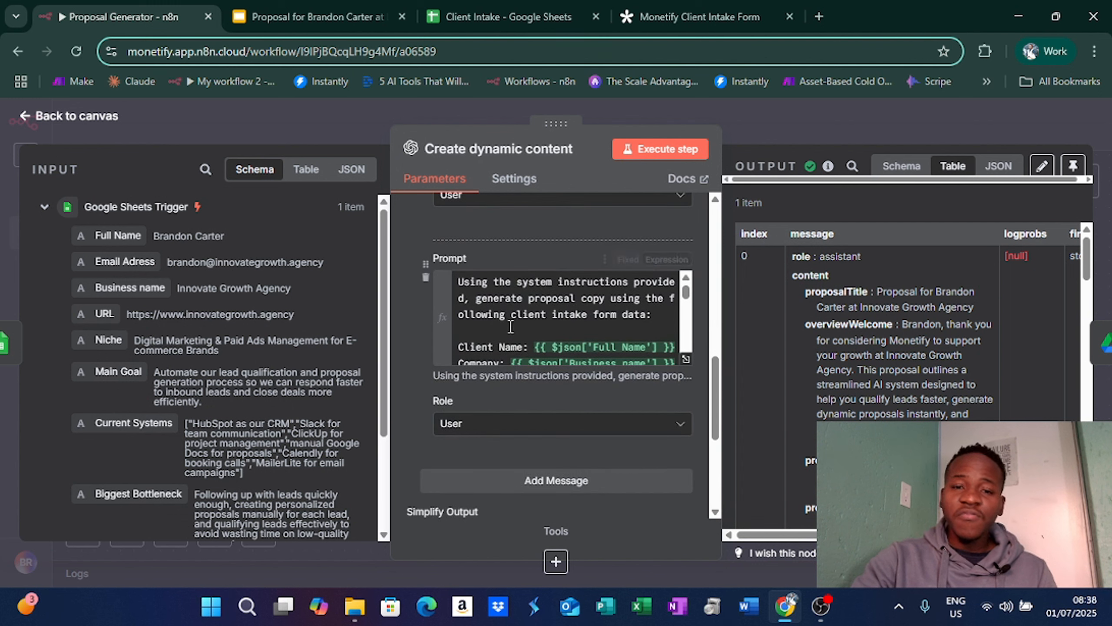
scroll(511, 326, down, 5)
scroll(496, 323, up, 5)
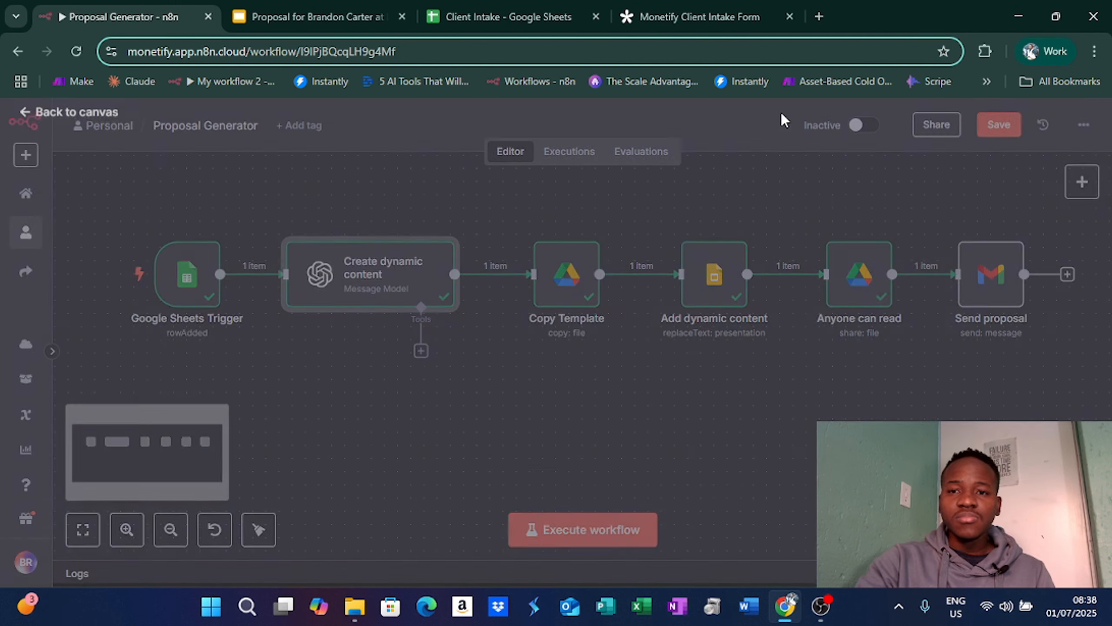
click(781, 112)
- Open the Copy Template node and bring the presentation tab back to the Monetify Proposal Template
click(565, 268)
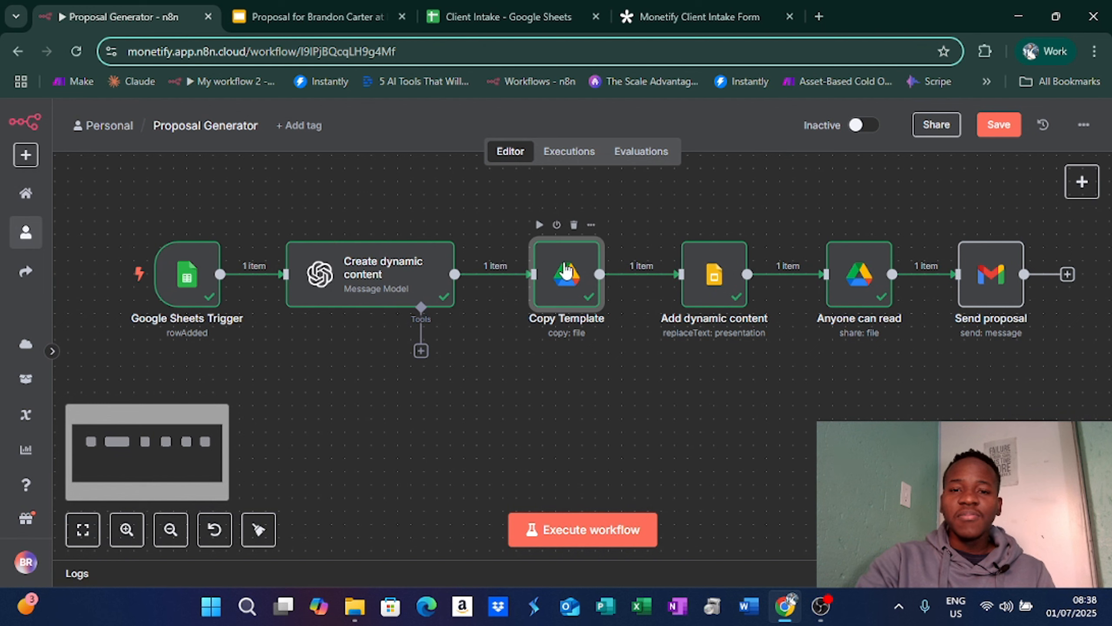
double_click(565, 268)
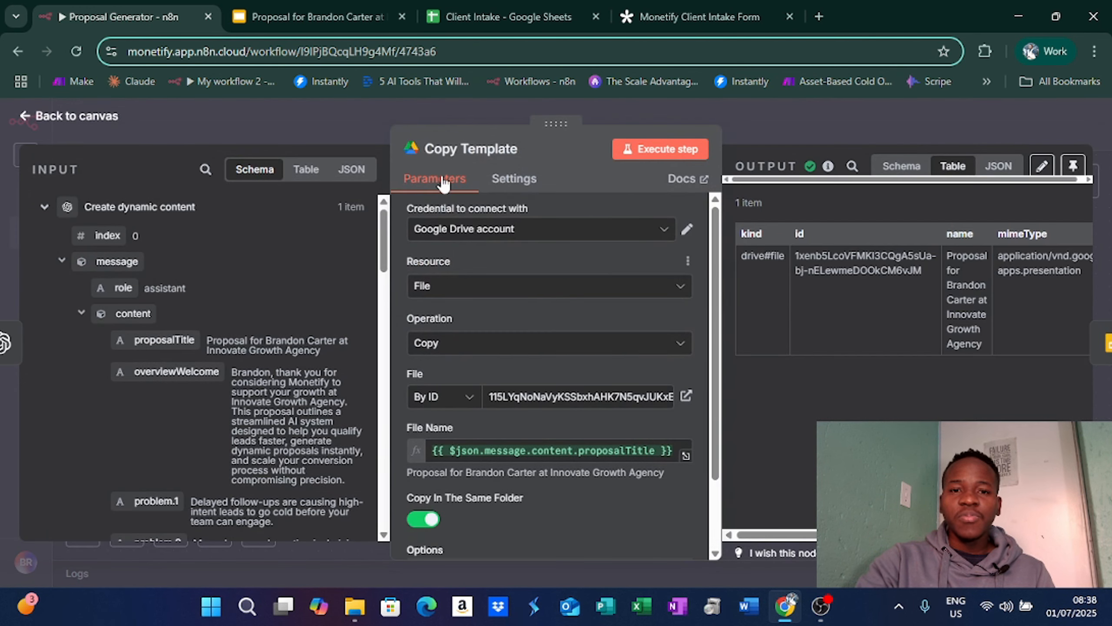
click(316, 16)
click(10, 53)
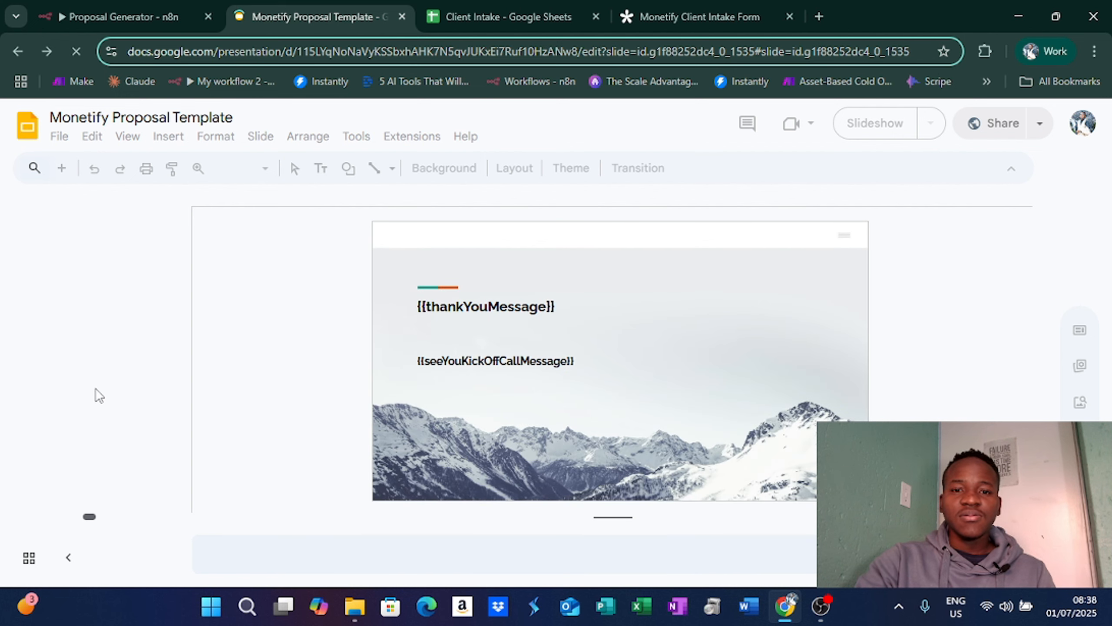
click(192, 28)
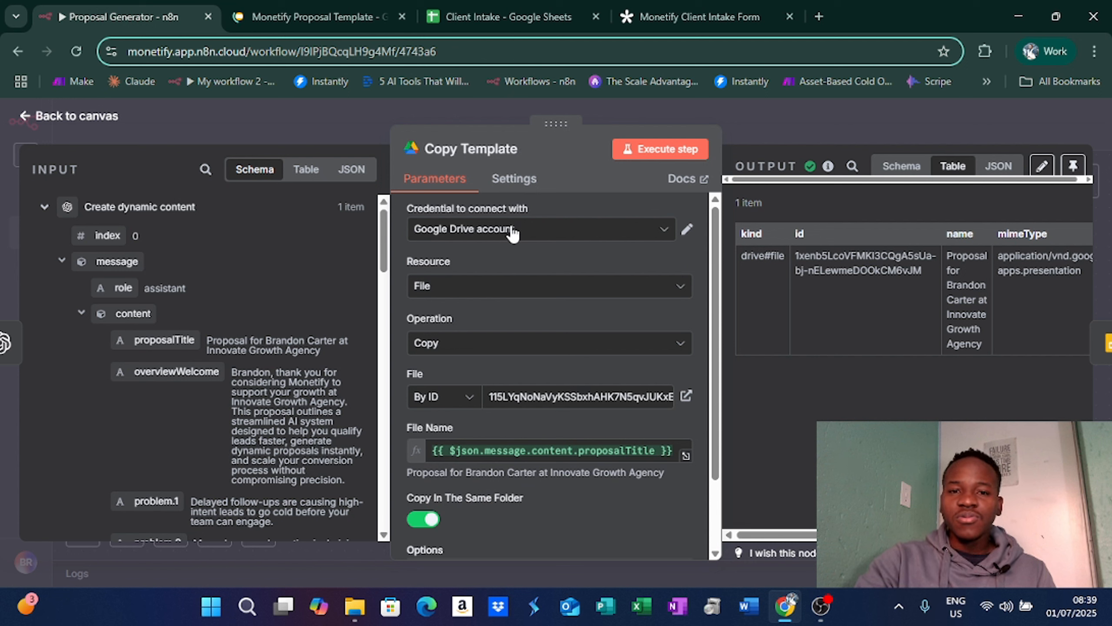
- Review the Copy Template node's credential choices and the template's URL, and select By ID as the File lookup method
click(479, 237)
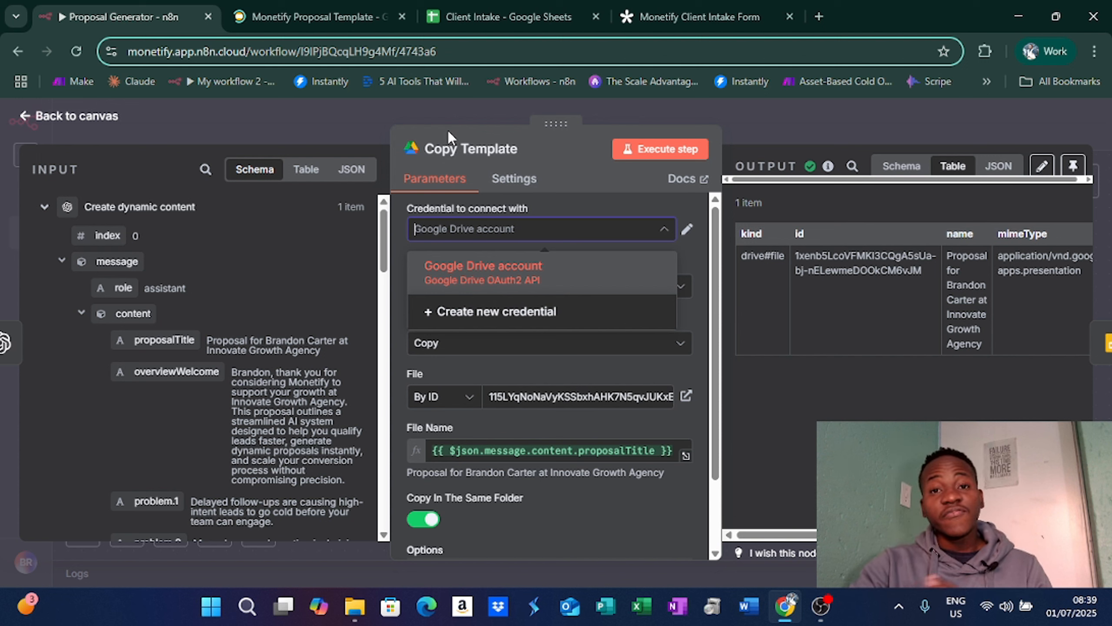
click(402, 215)
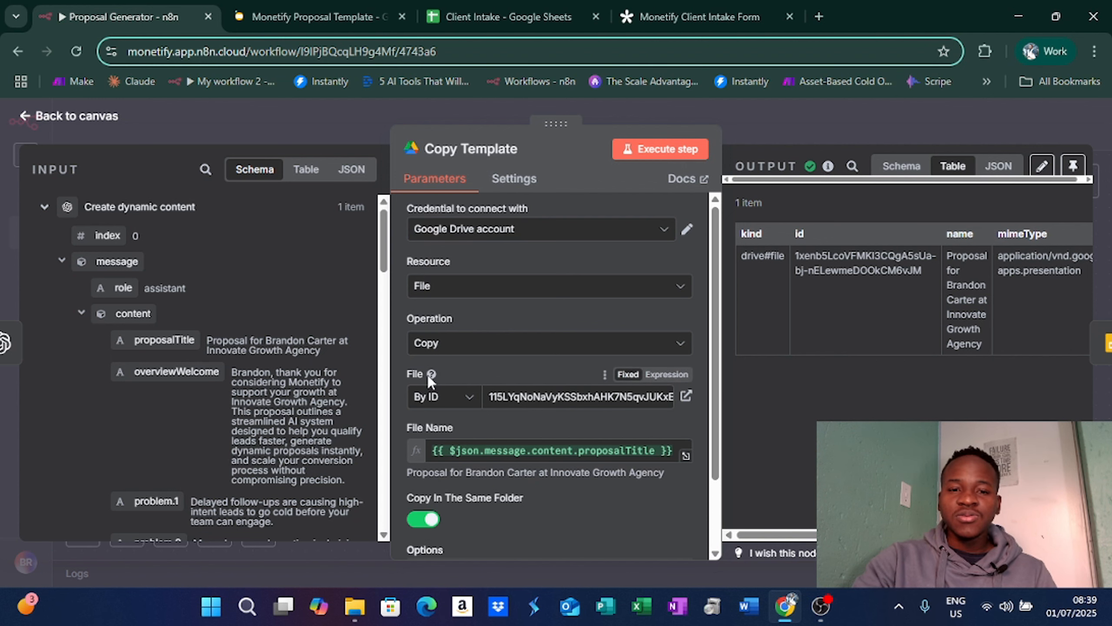
click(319, 17)
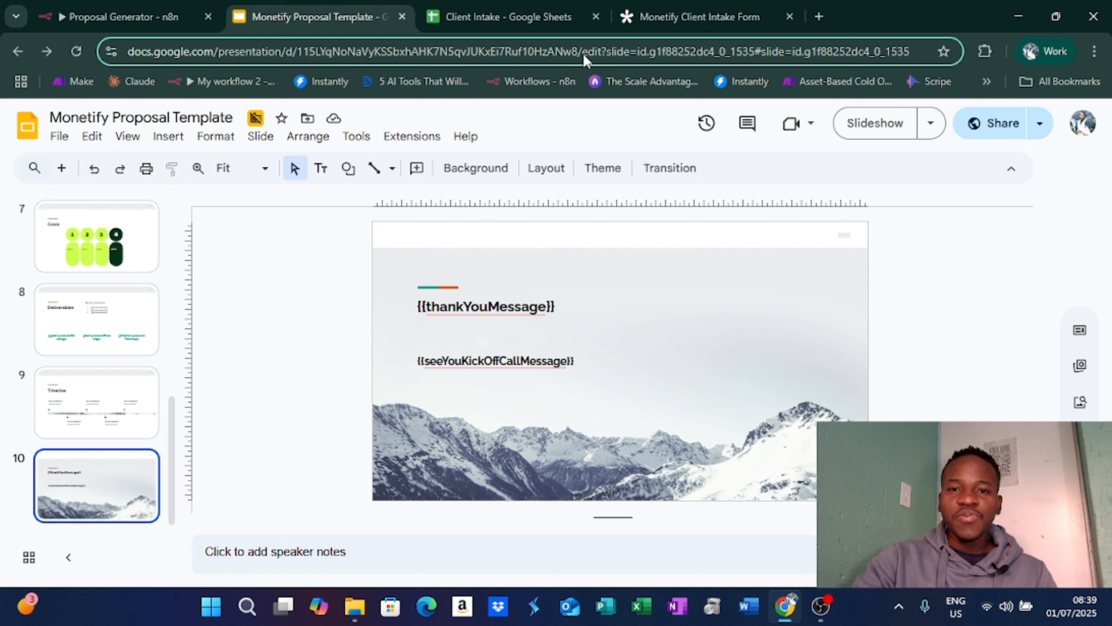
click(180, 18)
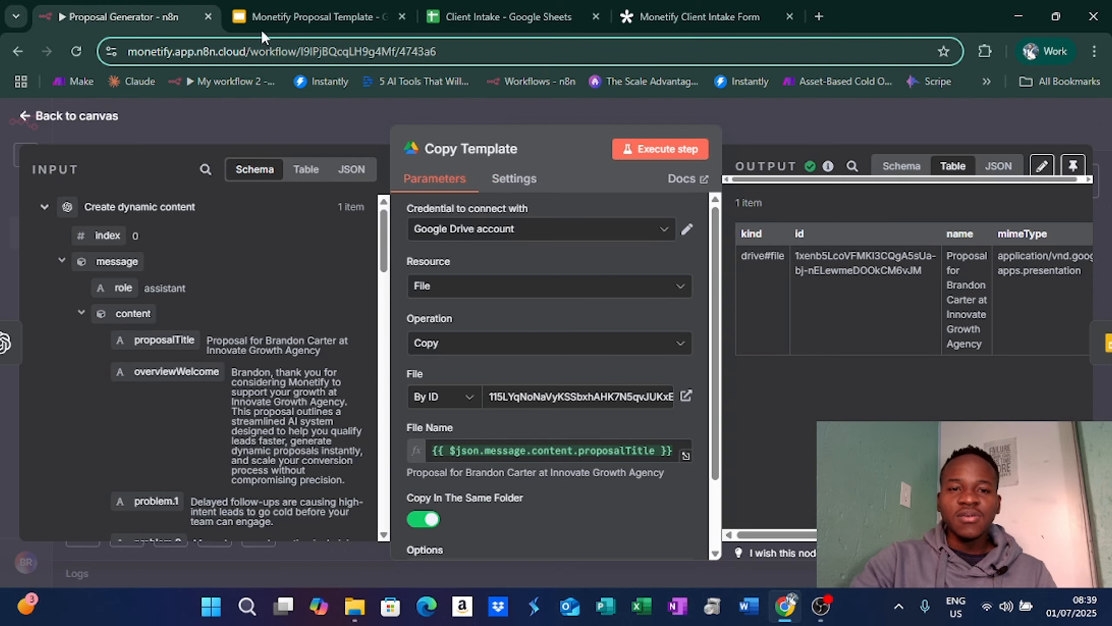
click(446, 398)
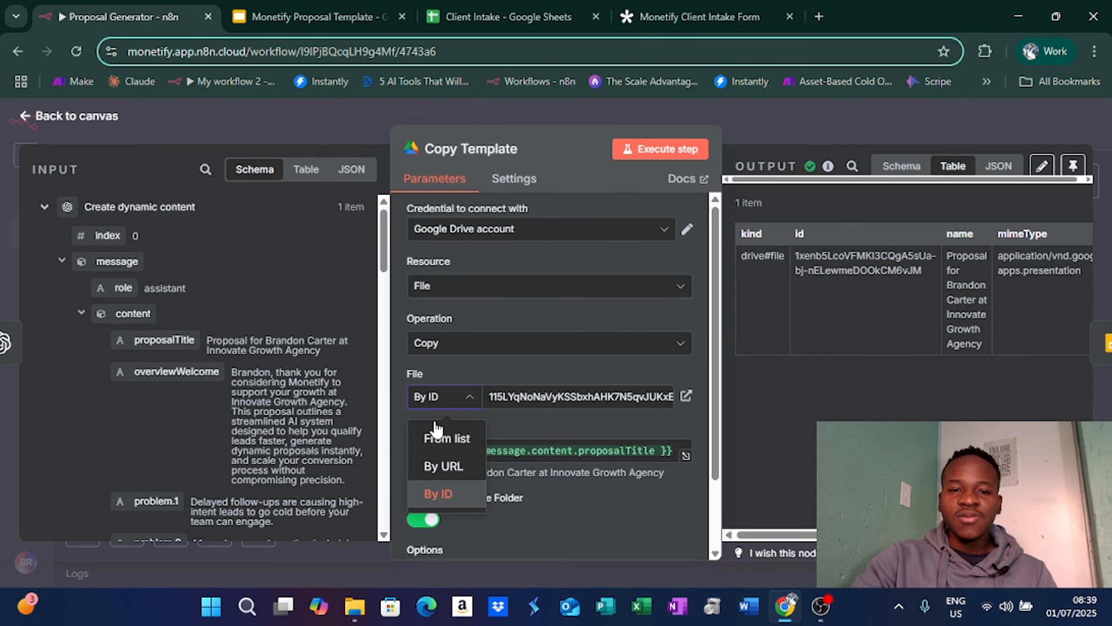
click(438, 494)
- Copy the presentation ID from the Monetify Proposal Template's URL into the Copy Template node's File field and return to the canvas
click(228, 14)
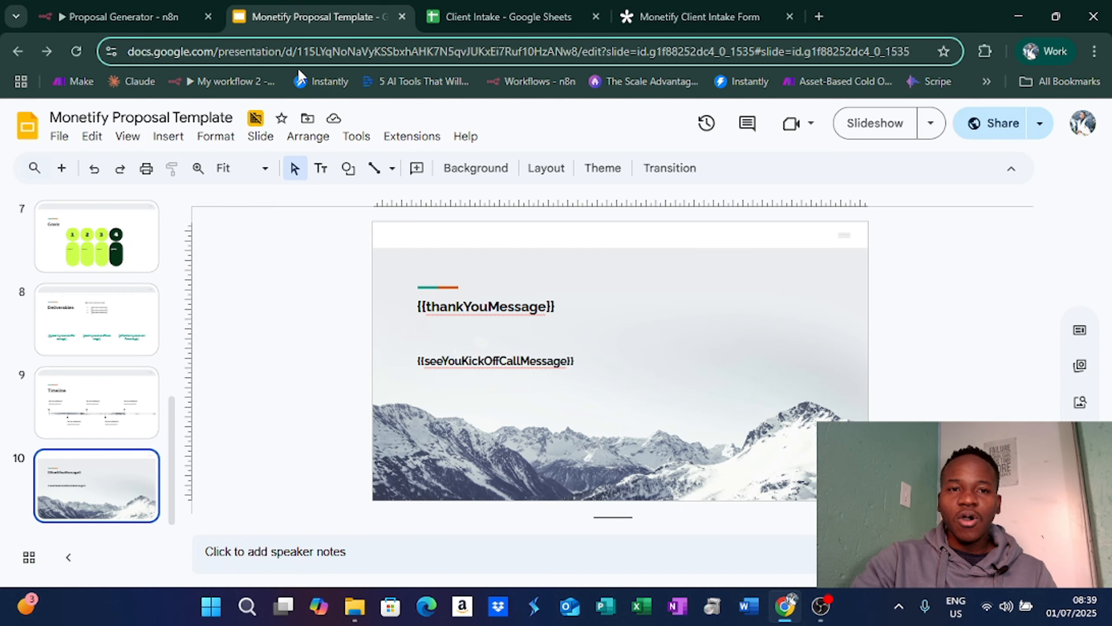
click(298, 51)
click(299, 52)
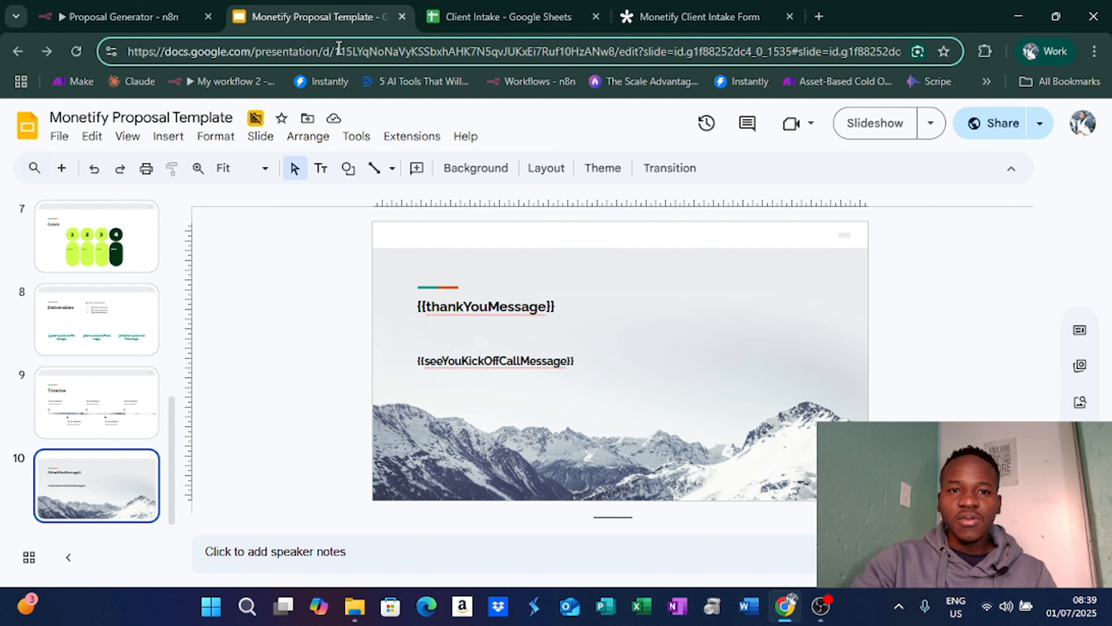
drag(336, 51, 612, 57)
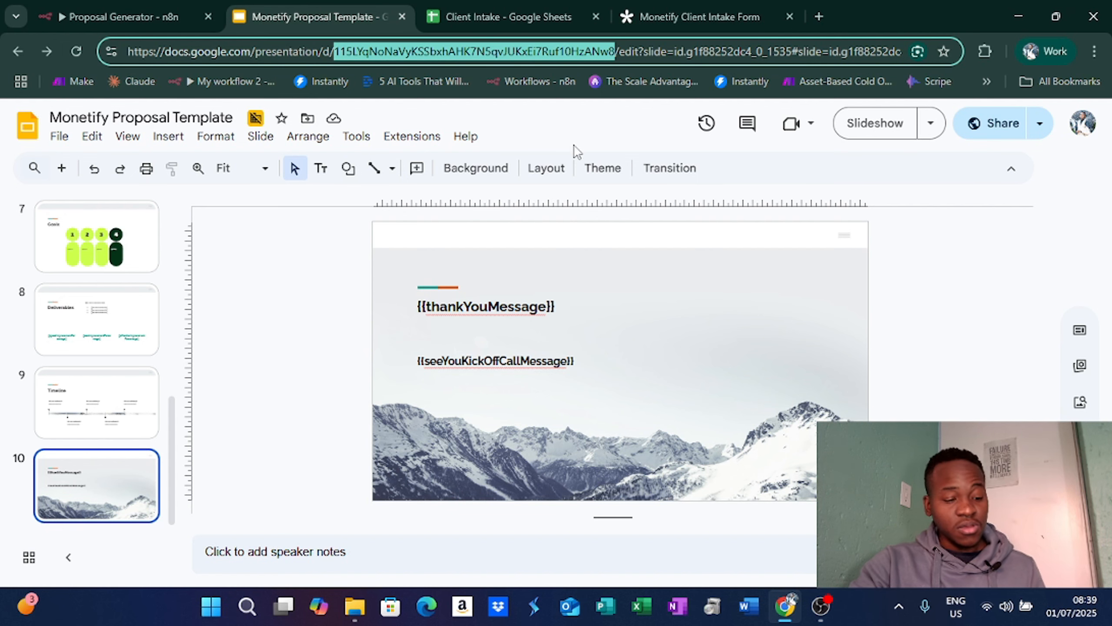
click(201, 13)
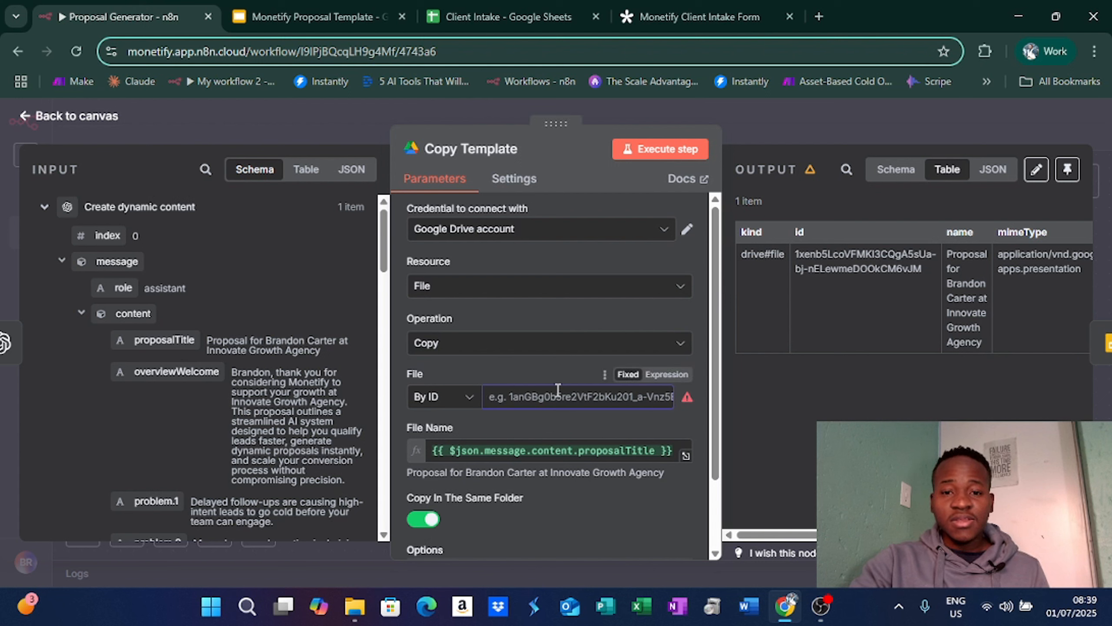
key(ctrl+v)
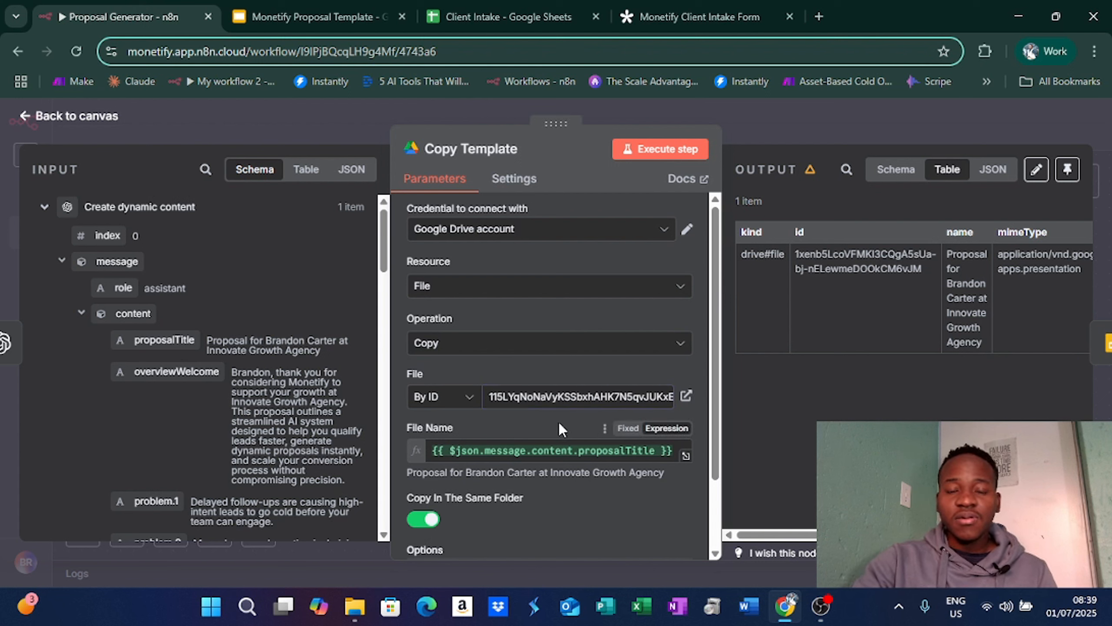
scroll(462, 472, down, 2)
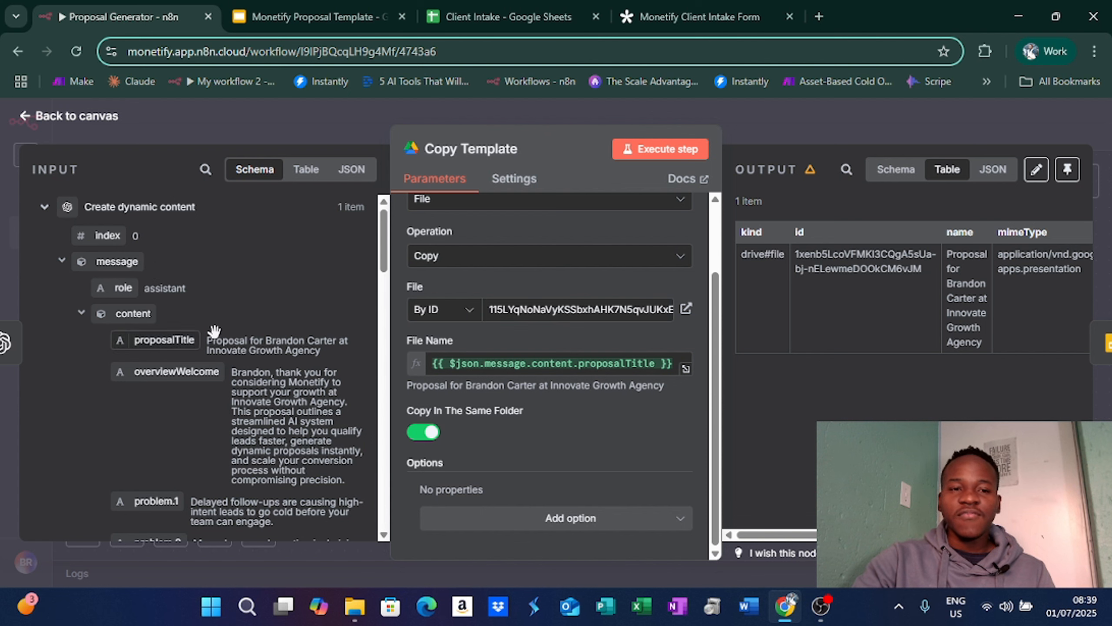
click(808, 127)
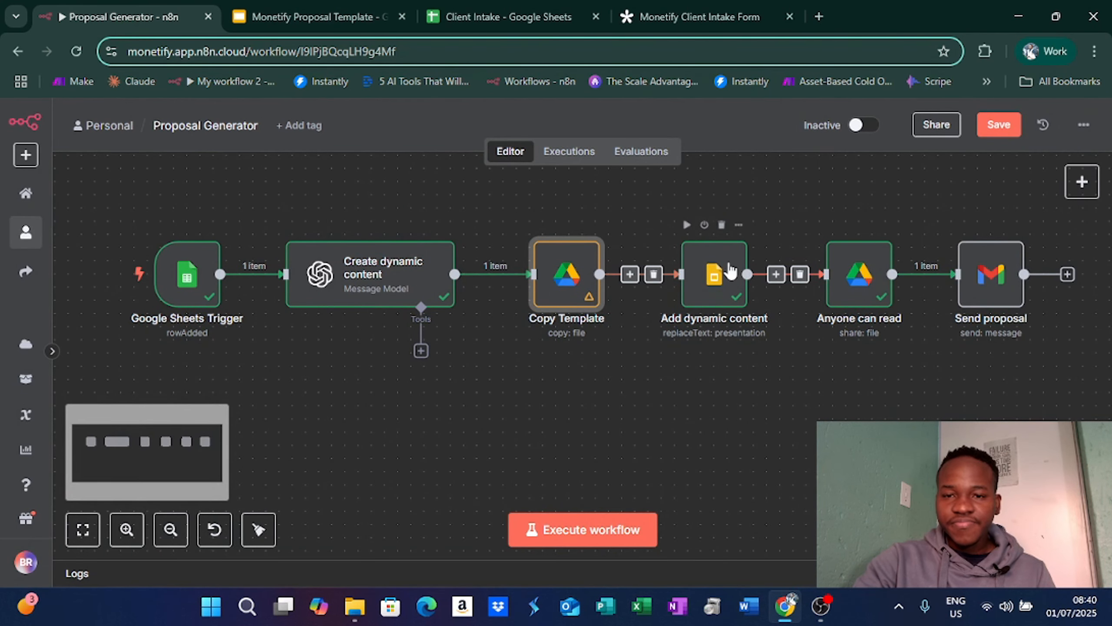
- Open the Add dynamic content node and examine its Replace Text operation, Presentation ID expression and first text replacement for {{proposalTitle}}
click(719, 268)
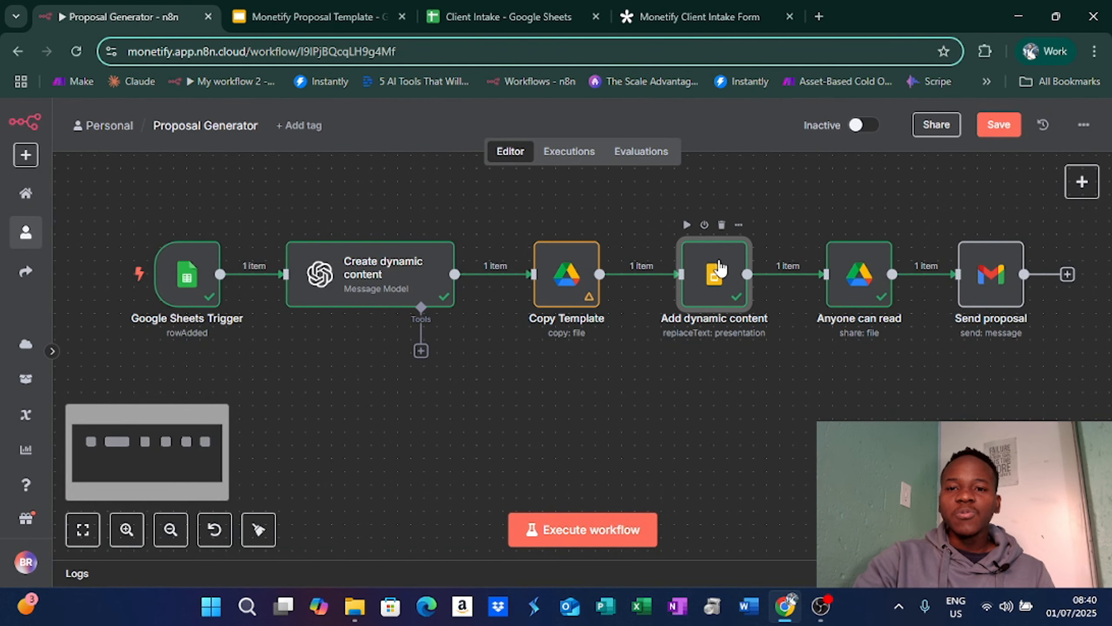
double_click(719, 263)
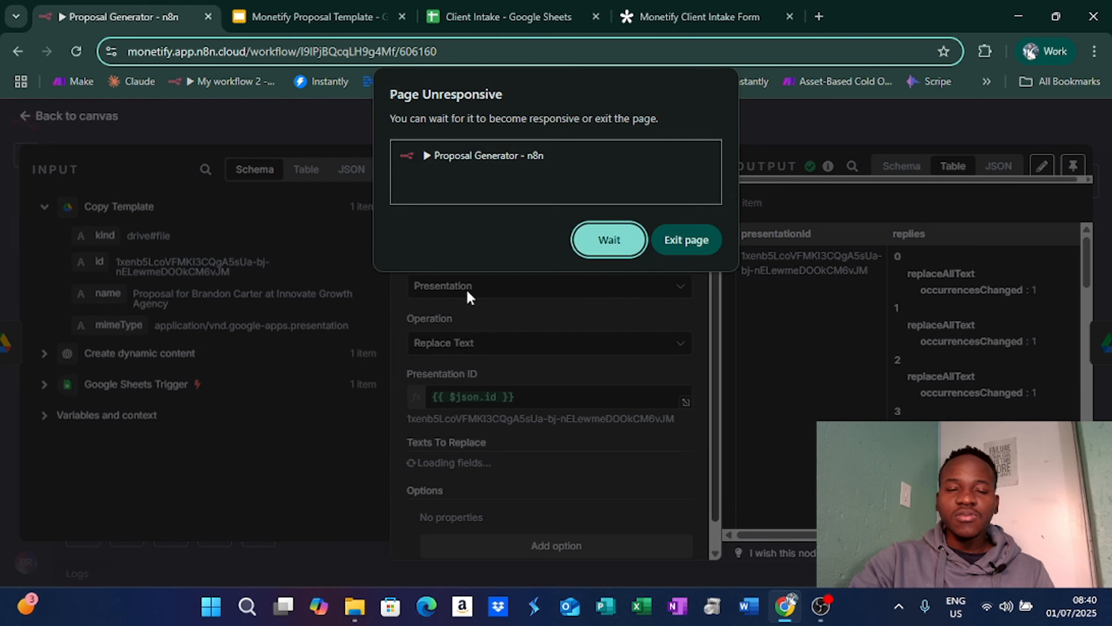
click(596, 241)
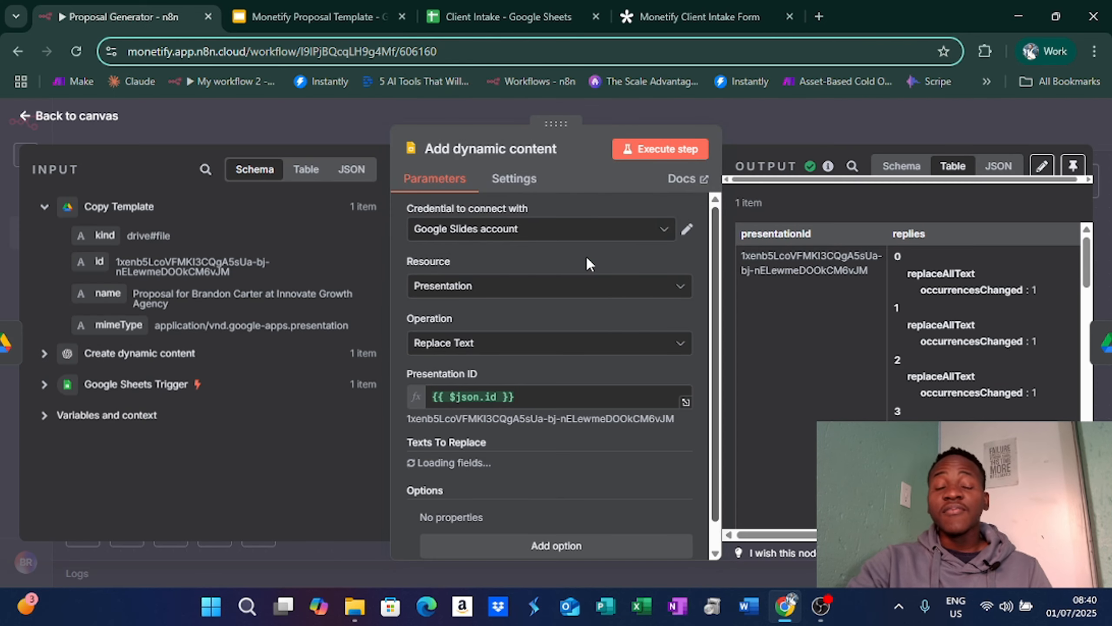
scroll(563, 342, down, 3)
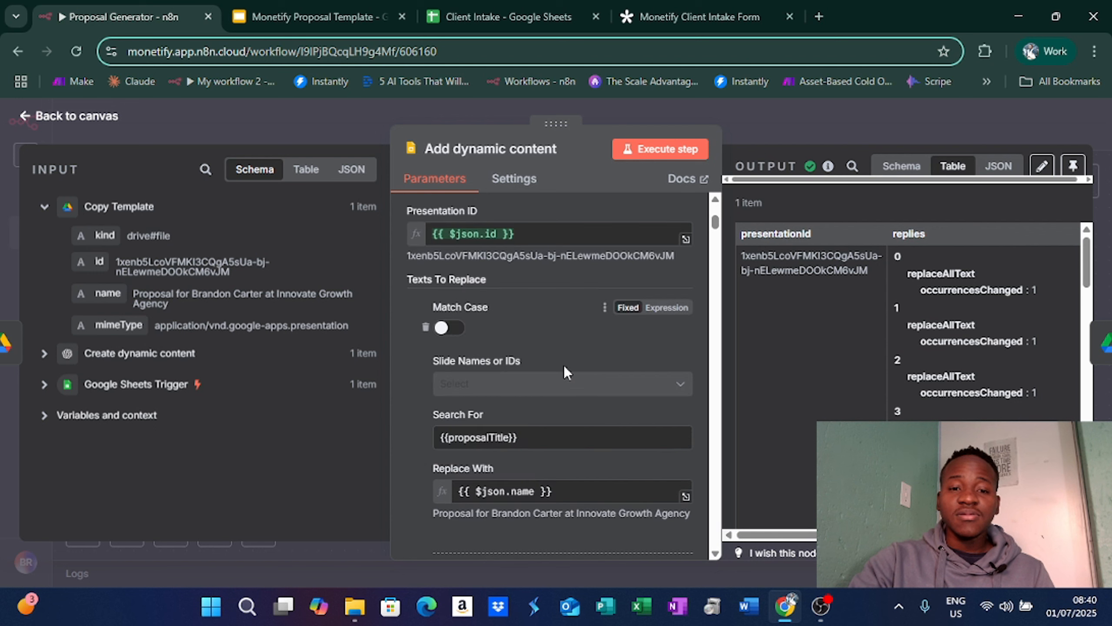
scroll(541, 347, up, 3)
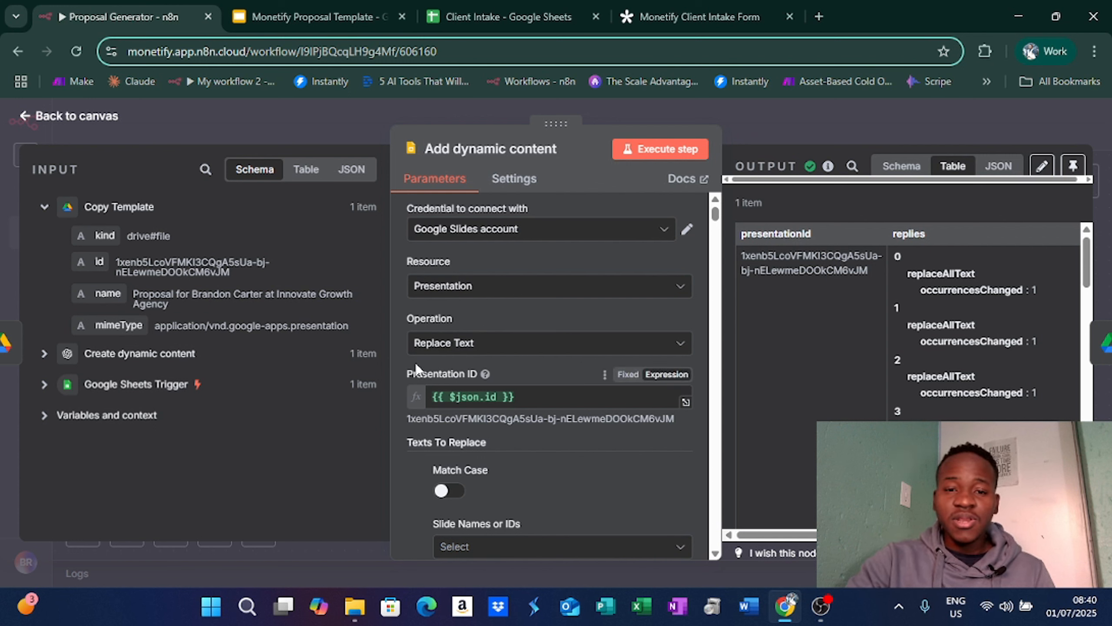
scroll(494, 364, down, 3)
scroll(495, 358, up, 3)
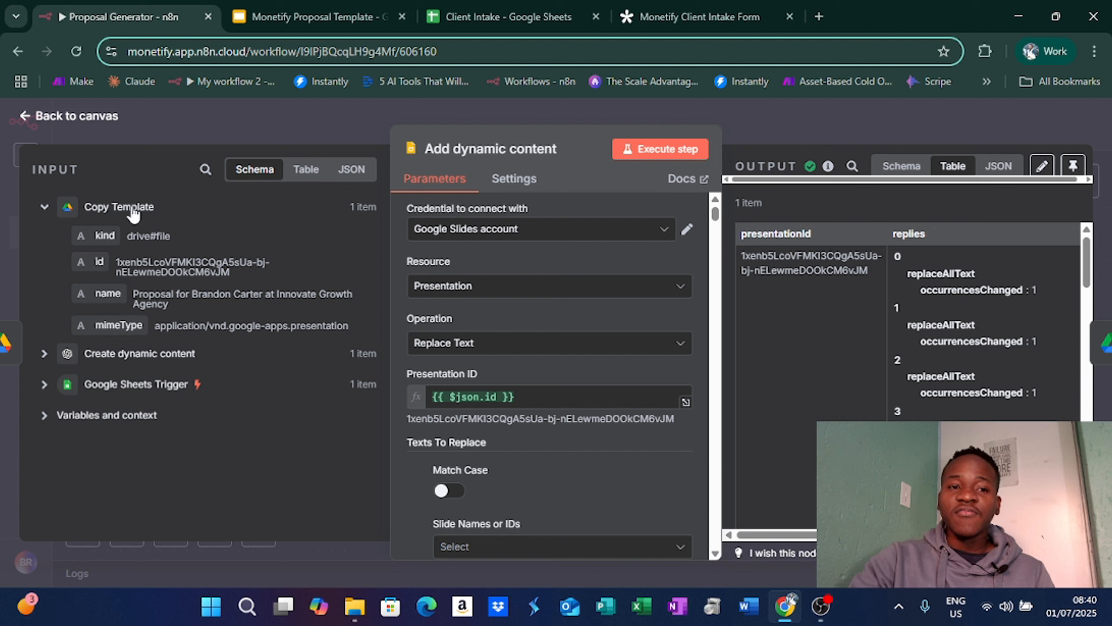
scroll(608, 334, down, 2)
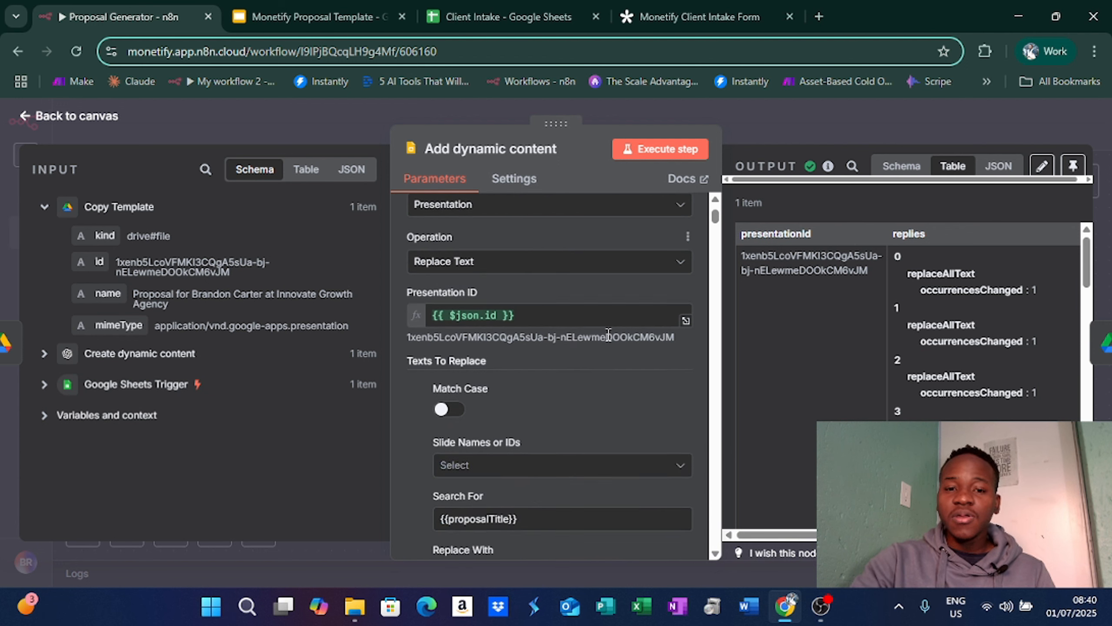
scroll(608, 334, down, 4)
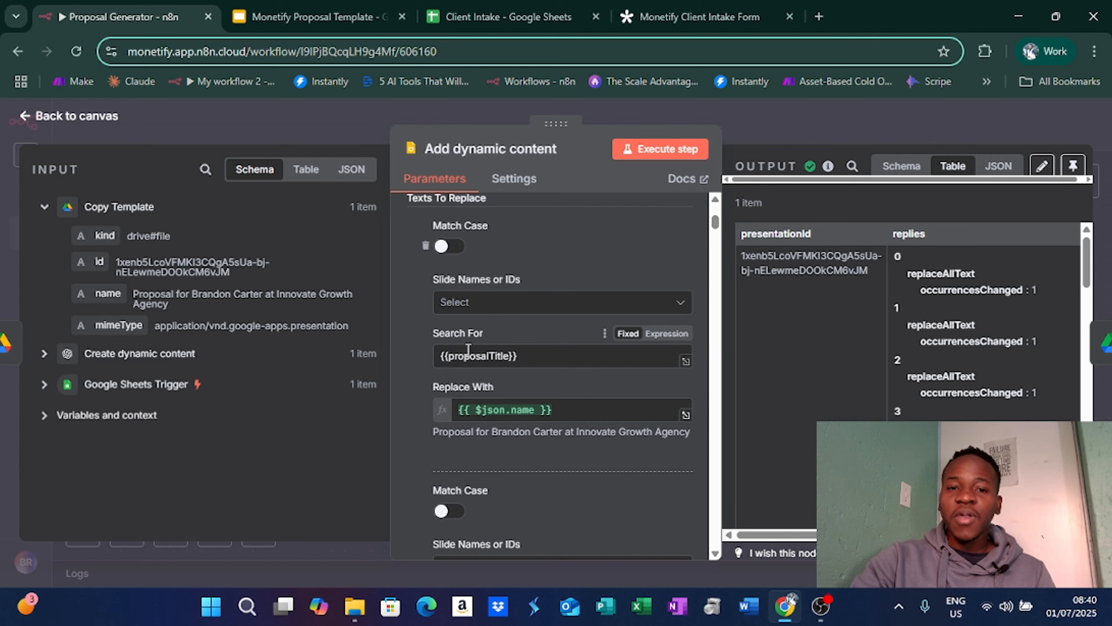
- Look through the placeholders on the Monetify Proposal Template slides, from the title slide past Problems to solve, and return to the workflow
click(302, 6)
scroll(221, 367, up, 1)
scroll(103, 307, up, 10)
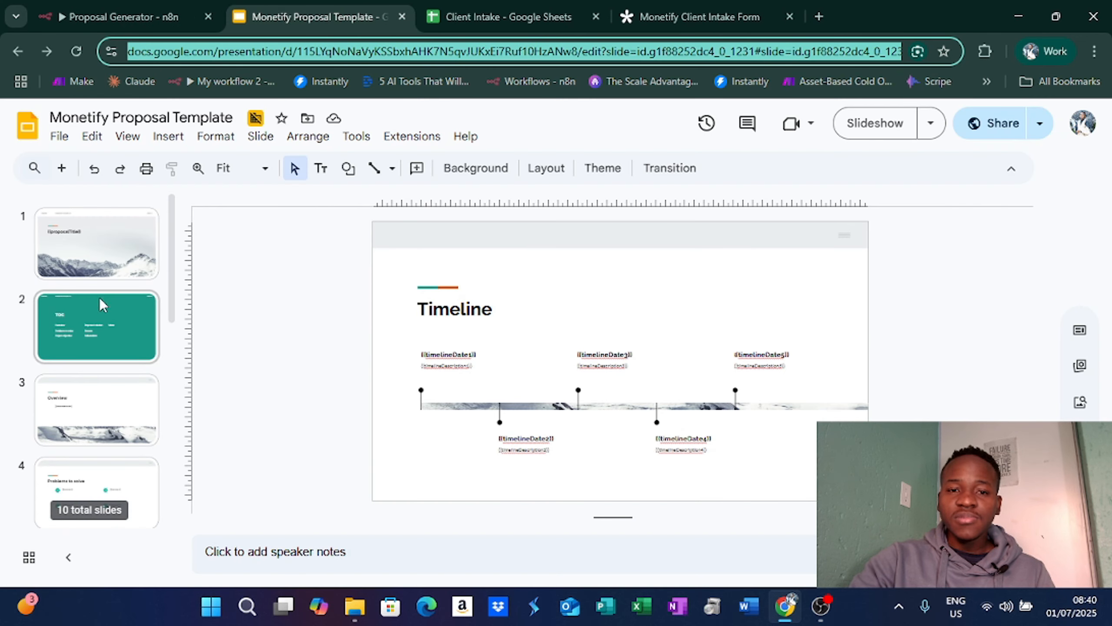
click(96, 244)
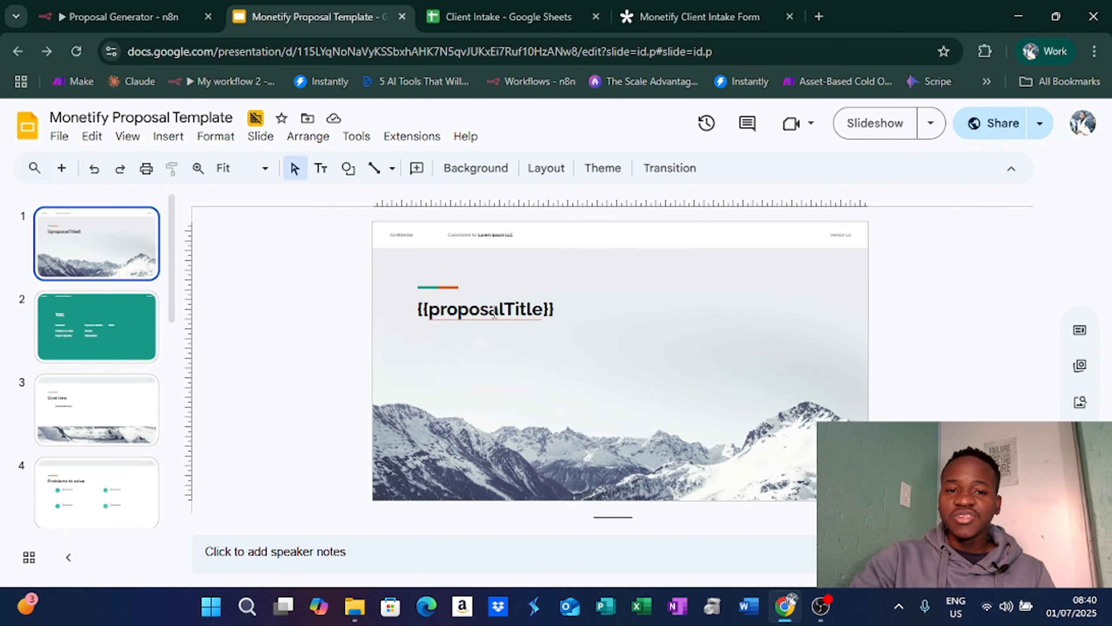
click(103, 390)
scroll(112, 388, down, 2)
click(98, 414)
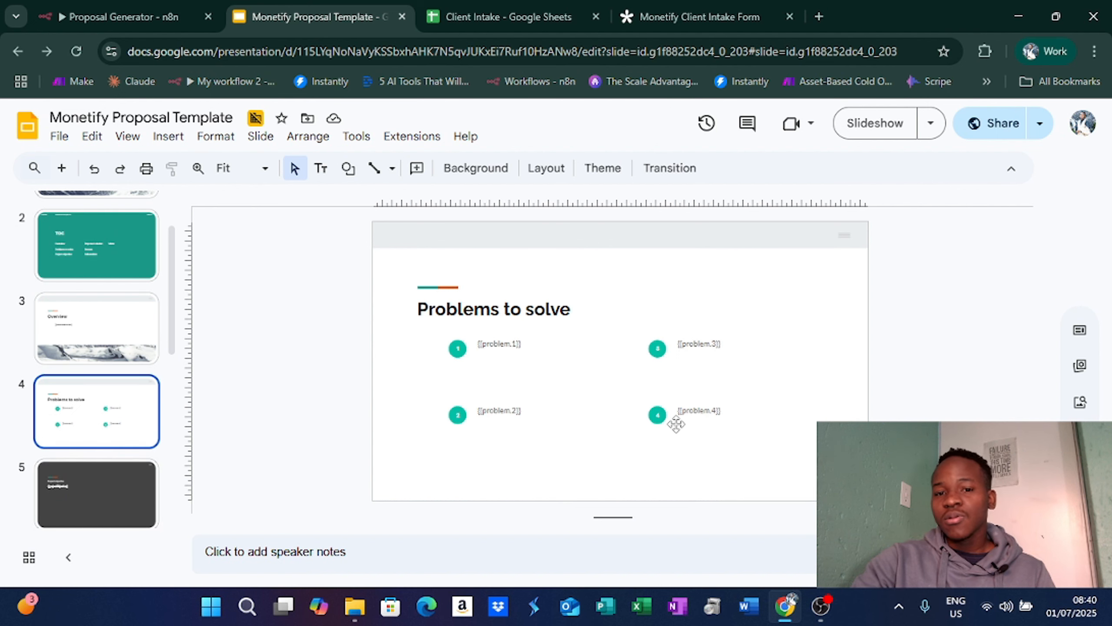
scroll(100, 462, down, 3)
click(119, 393)
click(123, 17)
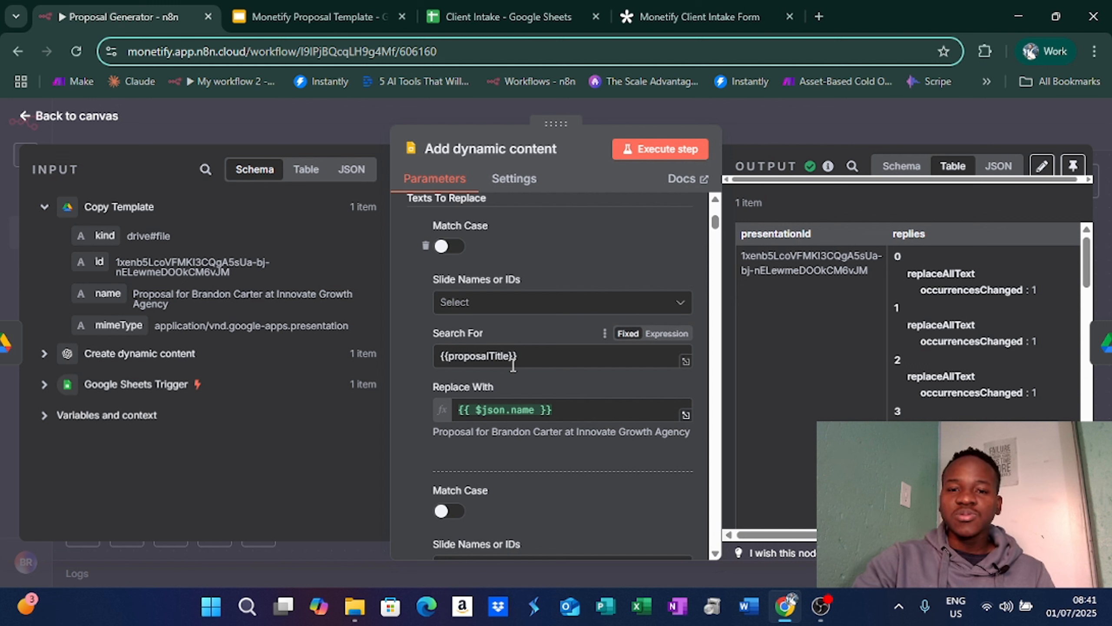
- Try Expression mode for the {{proposalTitle}} search text, restore Fixed, and inspect the Create dynamic content fields in the node's input
click(667, 336)
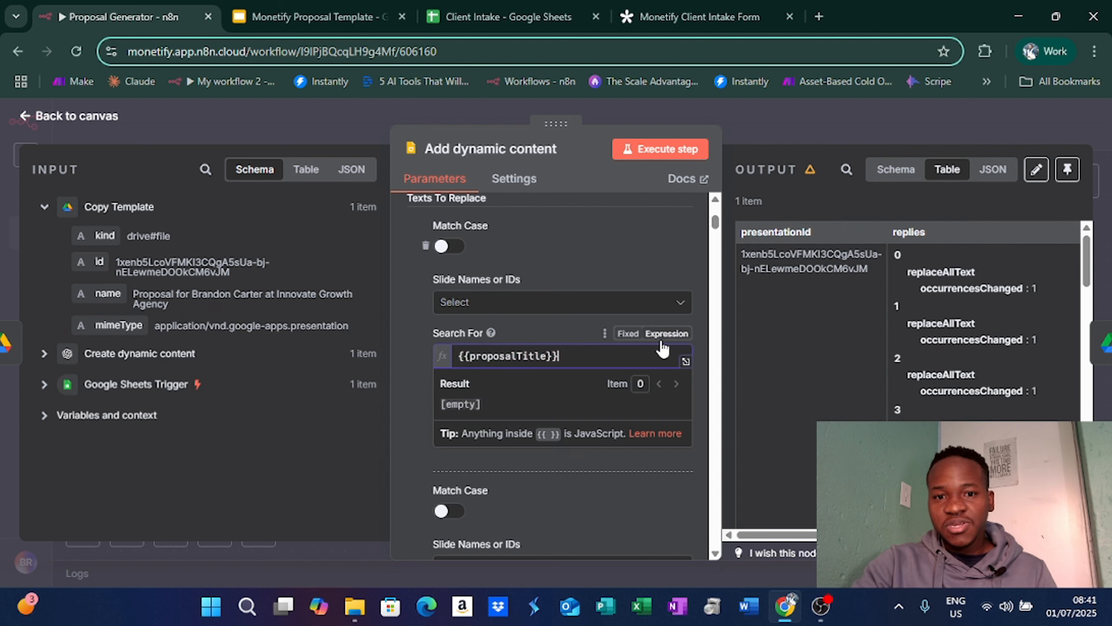
click(622, 338)
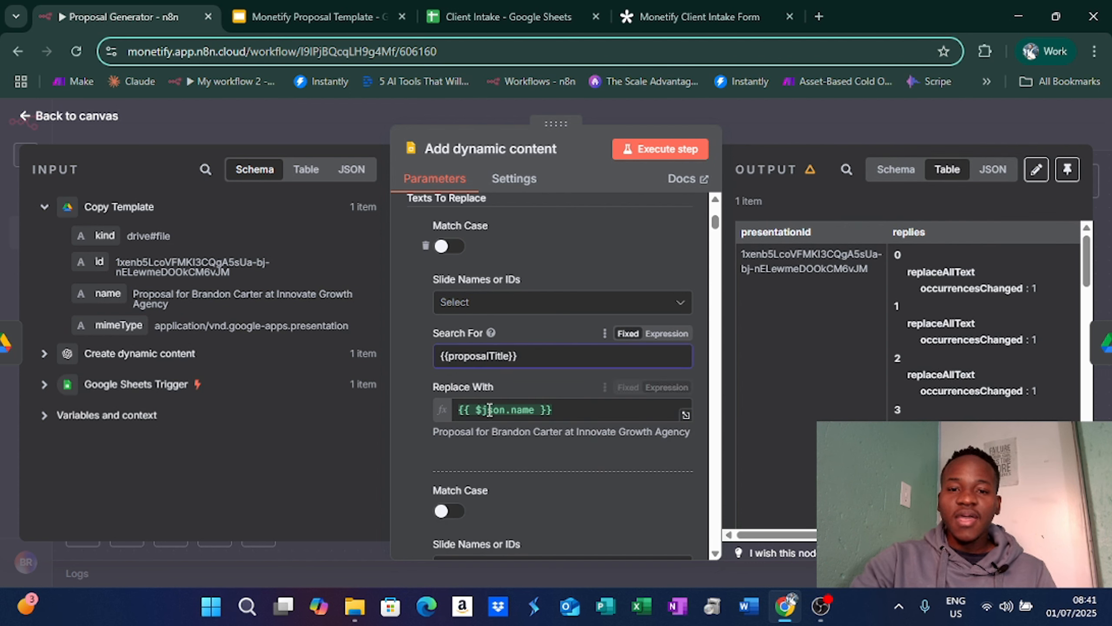
click(44, 353)
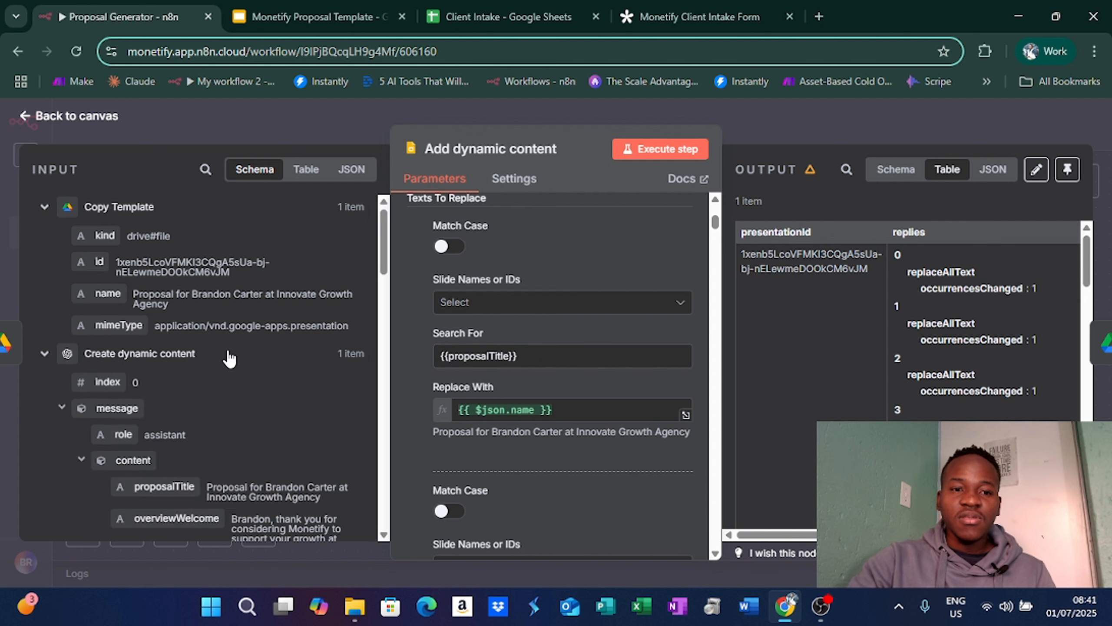
scroll(228, 366, down, 2)
scroll(230, 358, down, 3)
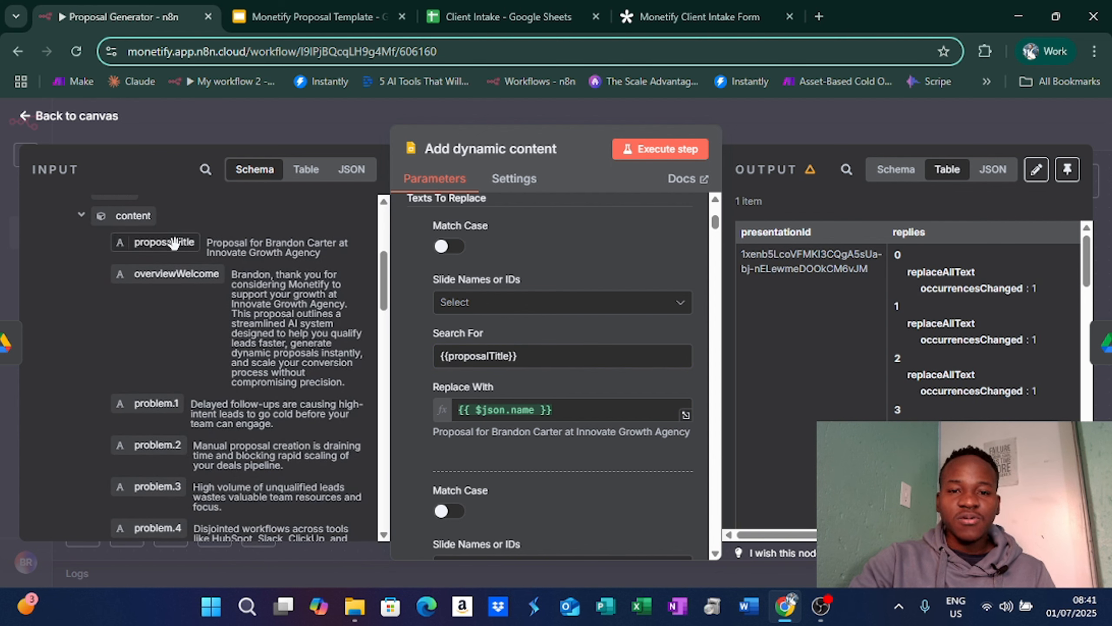
- Compare the {{overviewWelcome}} text replacement and its expression with the overviewWelcome field from the Create dynamic content input
scroll(193, 243, up, 5)
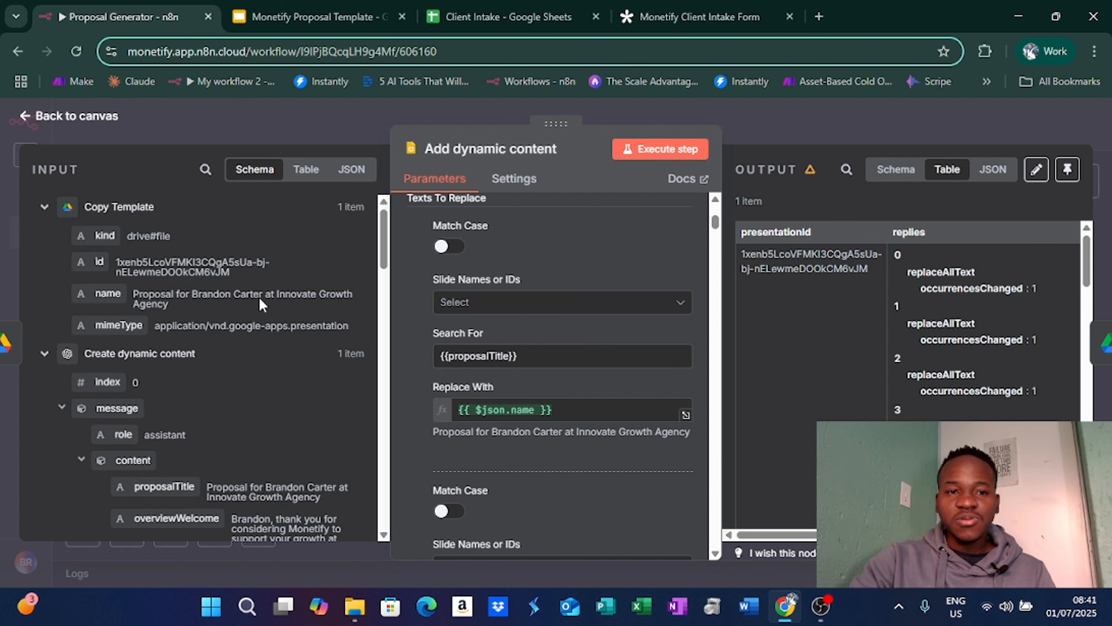
scroll(542, 327, down, 7)
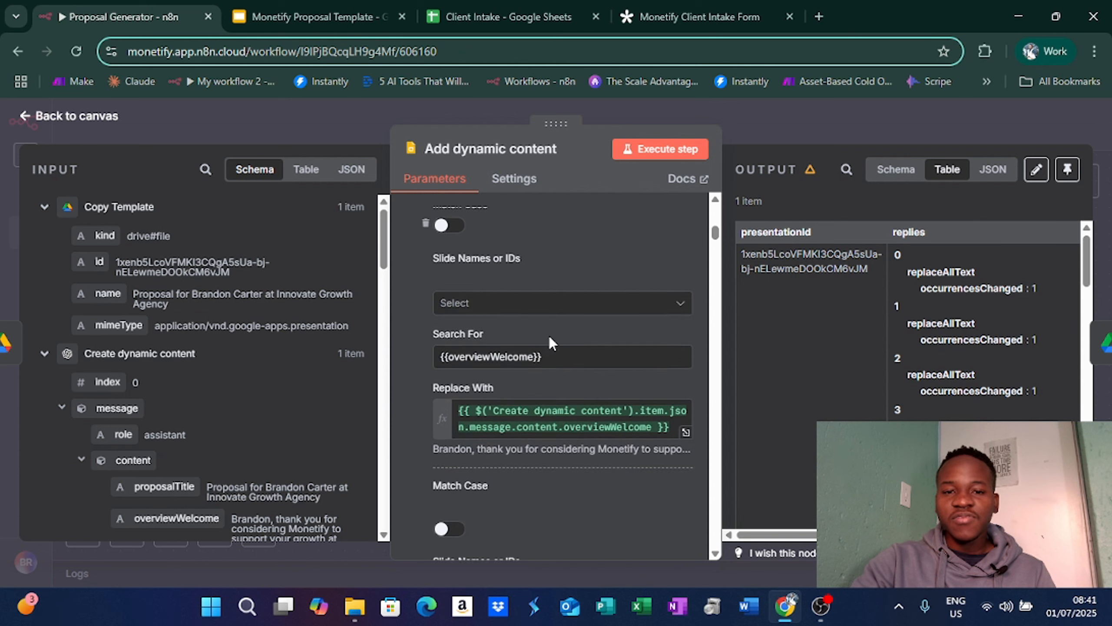
scroll(217, 386, down, 3)
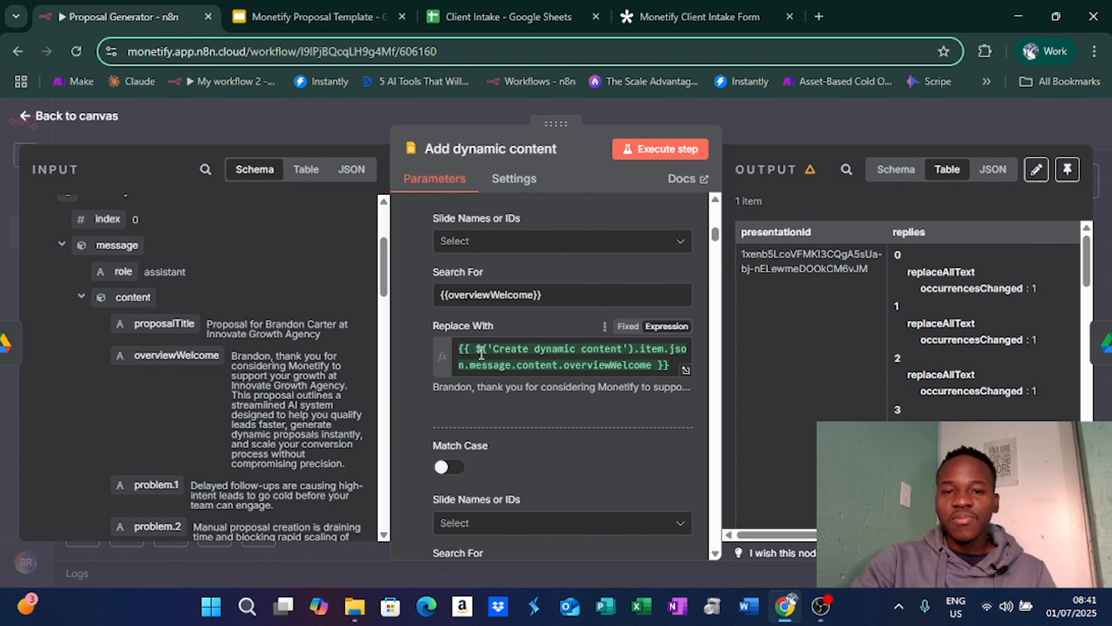
scroll(209, 334, up, 2)
scroll(132, 387, down, 2)
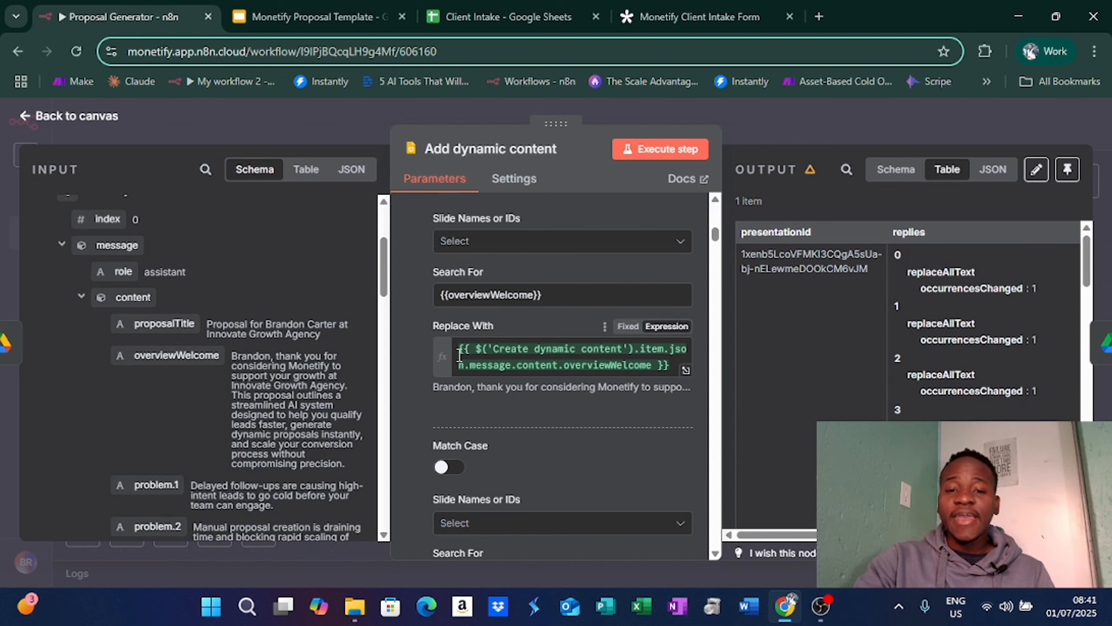
scroll(506, 390, up, 2)
scroll(507, 390, down, 2)
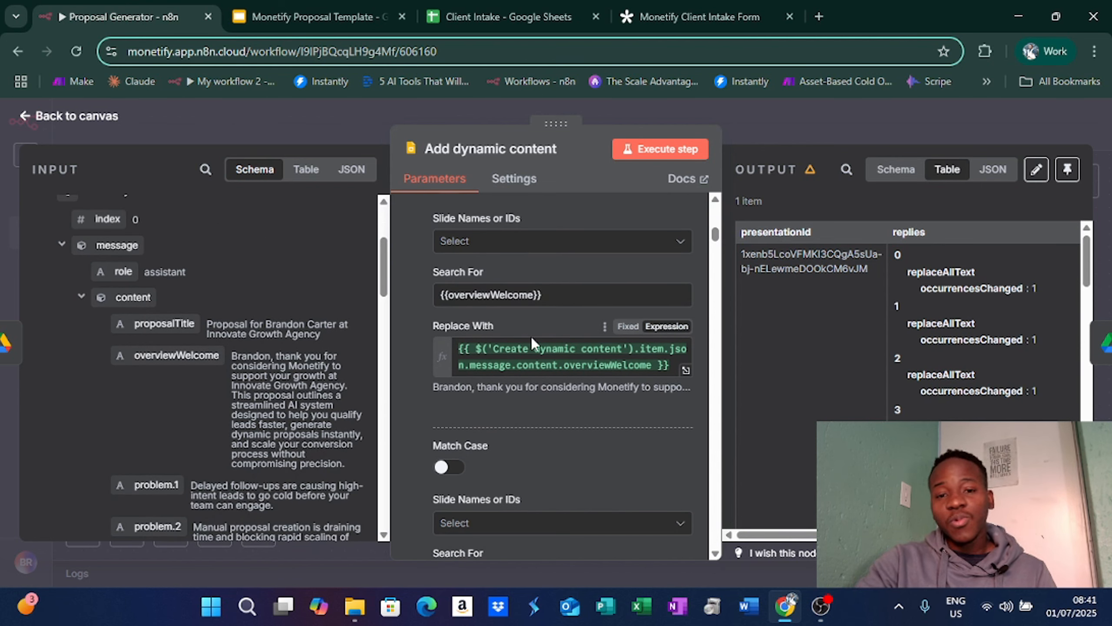
- Review the numbered problem text replacements, starting from {{problem.1}}, against the node's input fields and return to the canvas
scroll(583, 326, down, 7)
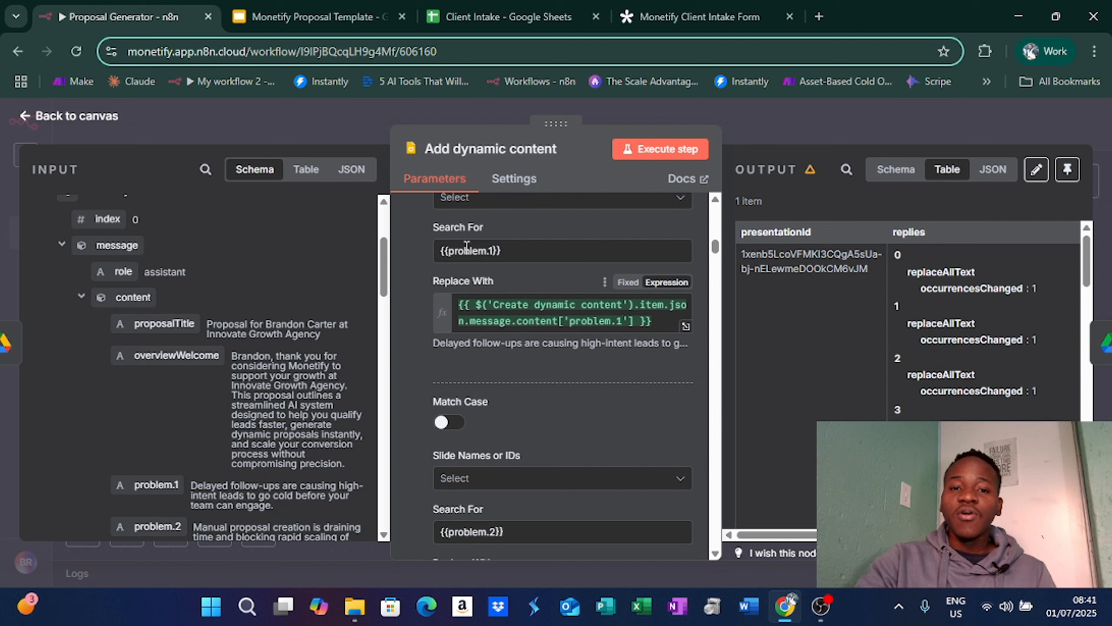
scroll(499, 324, down, 4)
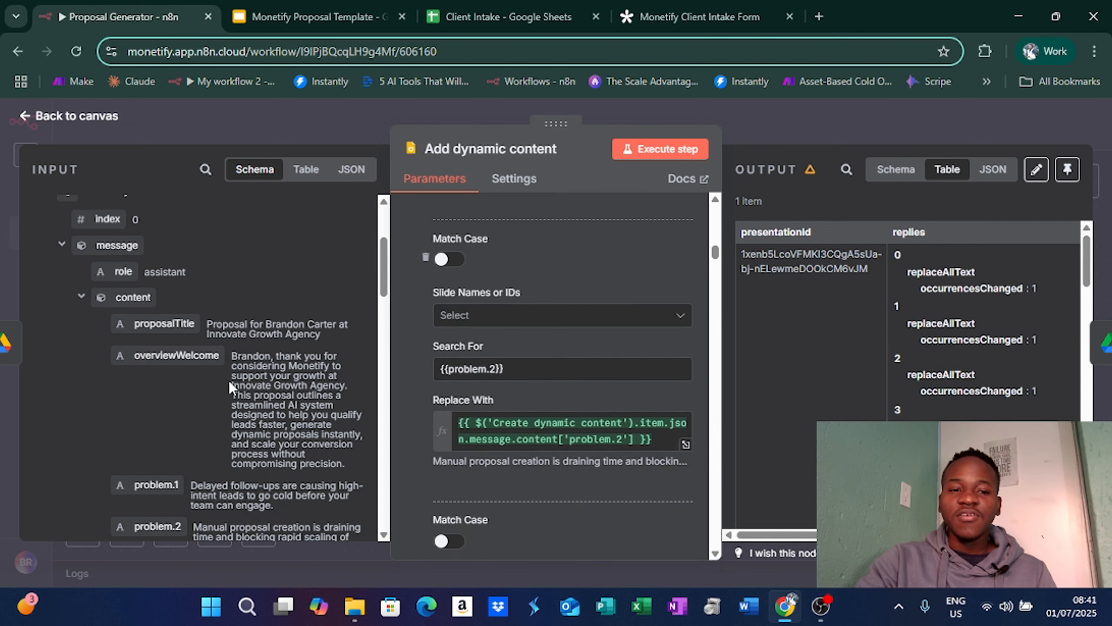
scroll(230, 381, down, 2)
scroll(418, 371, down, 2)
scroll(534, 328, down, 6)
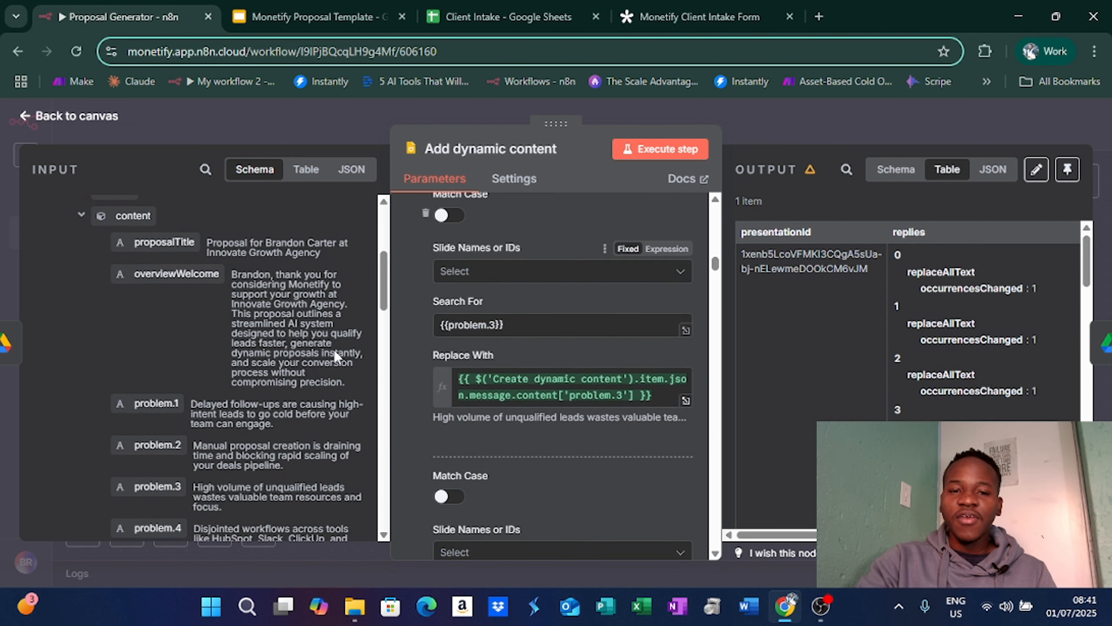
scroll(334, 350, down, 4)
click(802, 111)
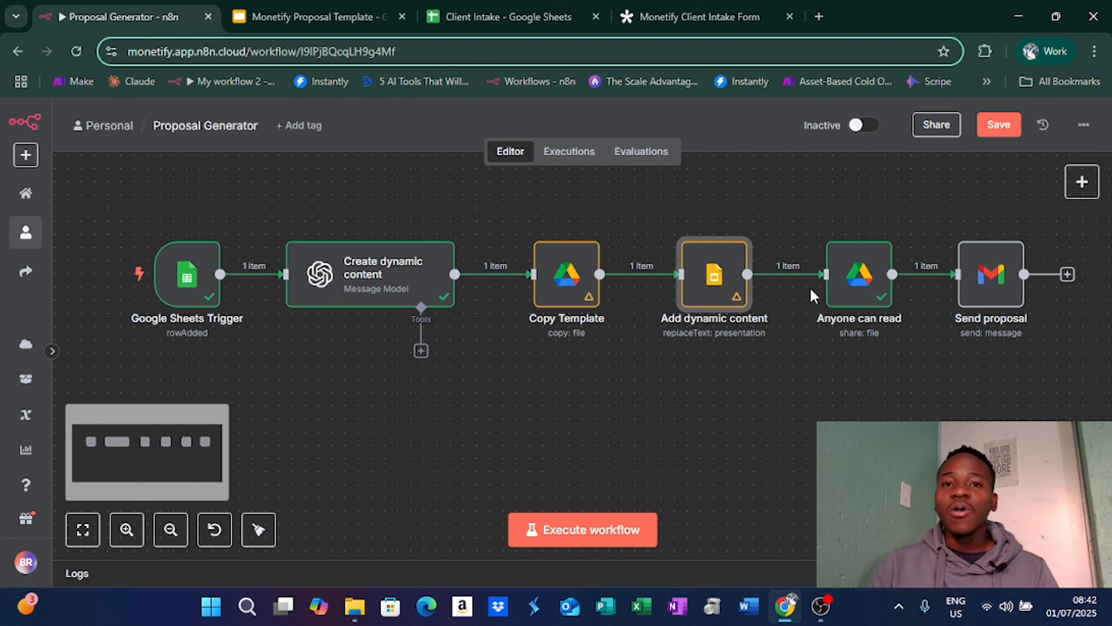
- Open the Anyone can read node, examine its Share operation, presentation ID expression and Reader/Anyone permissions, and return to the canvas
click(842, 284)
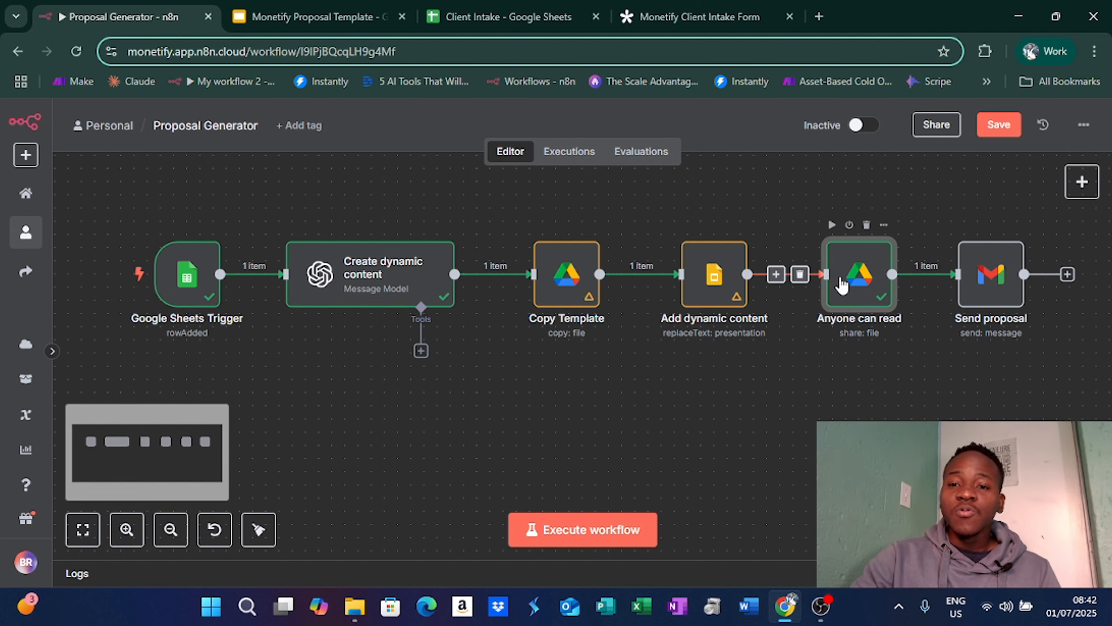
double_click(848, 315)
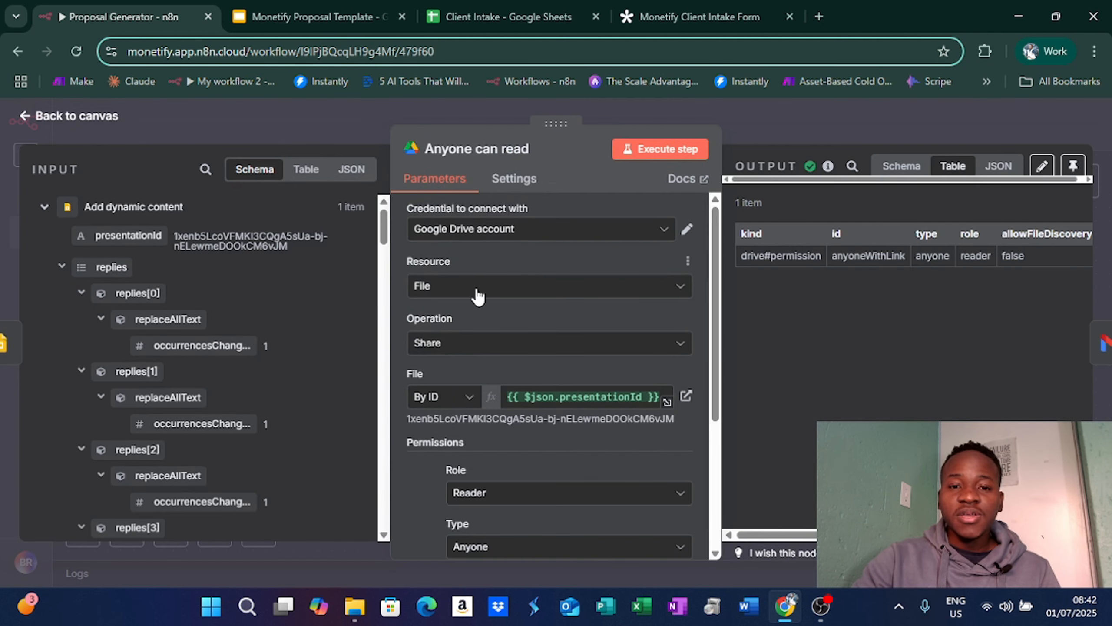
scroll(650, 350, down, 2)
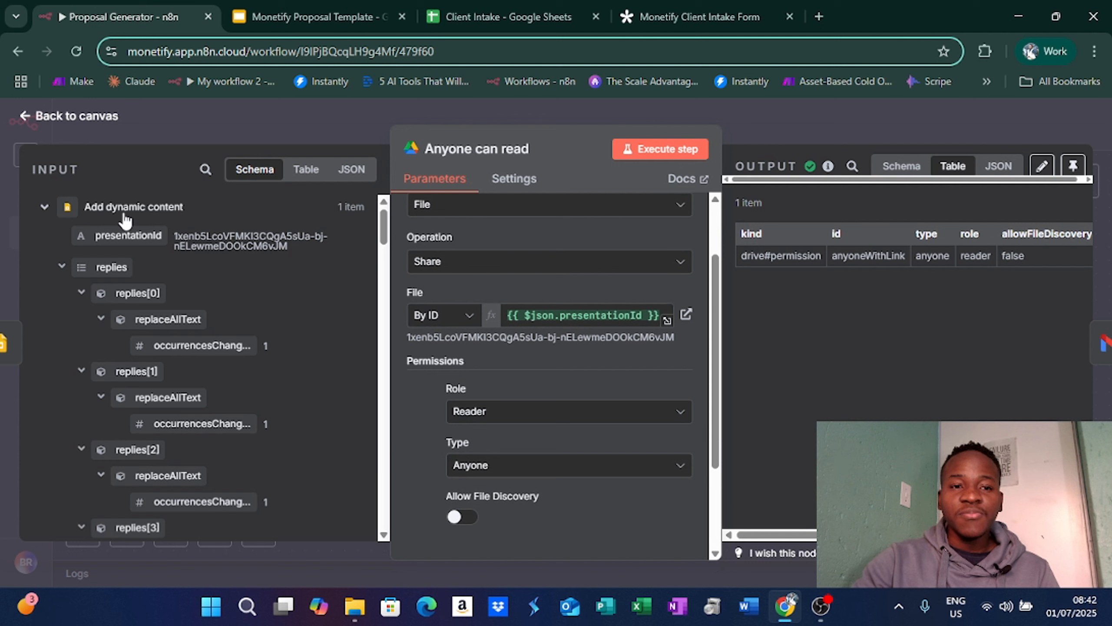
scroll(580, 307, down, 2)
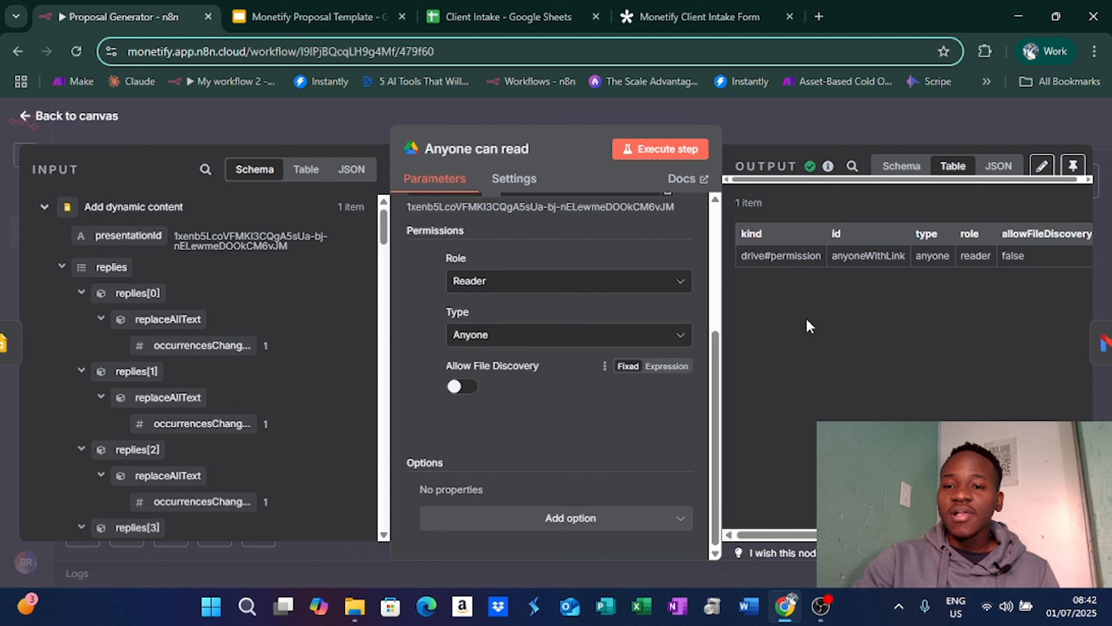
click(869, 122)
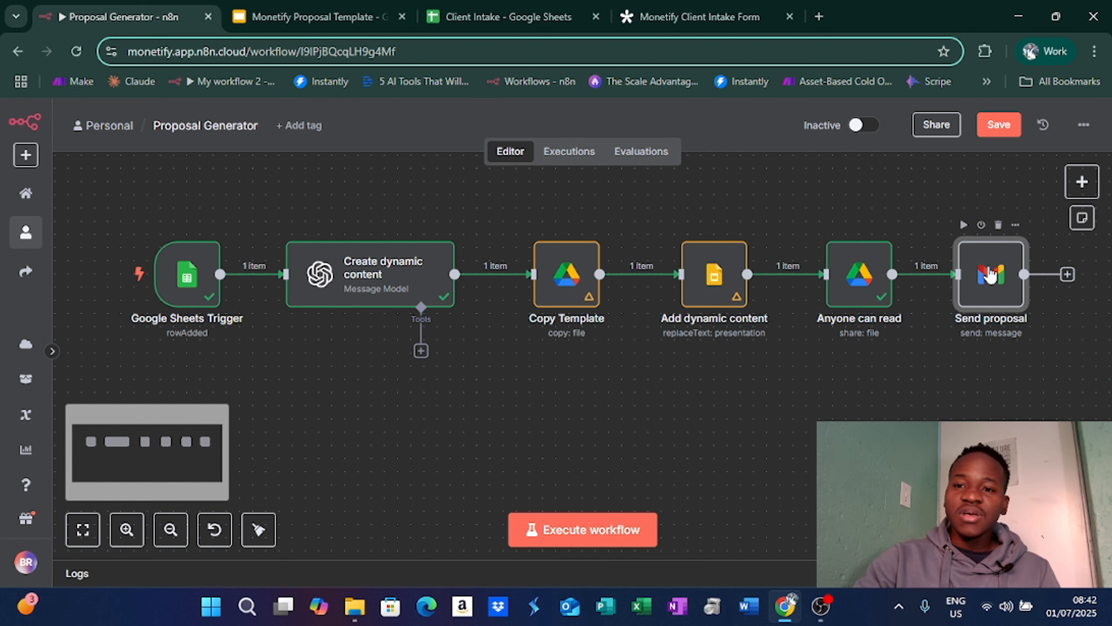
- Open the Send proposal node and examine its To, Subject and Message expressions alongside the Google Sheets Trigger input fields
double_click(991, 275)
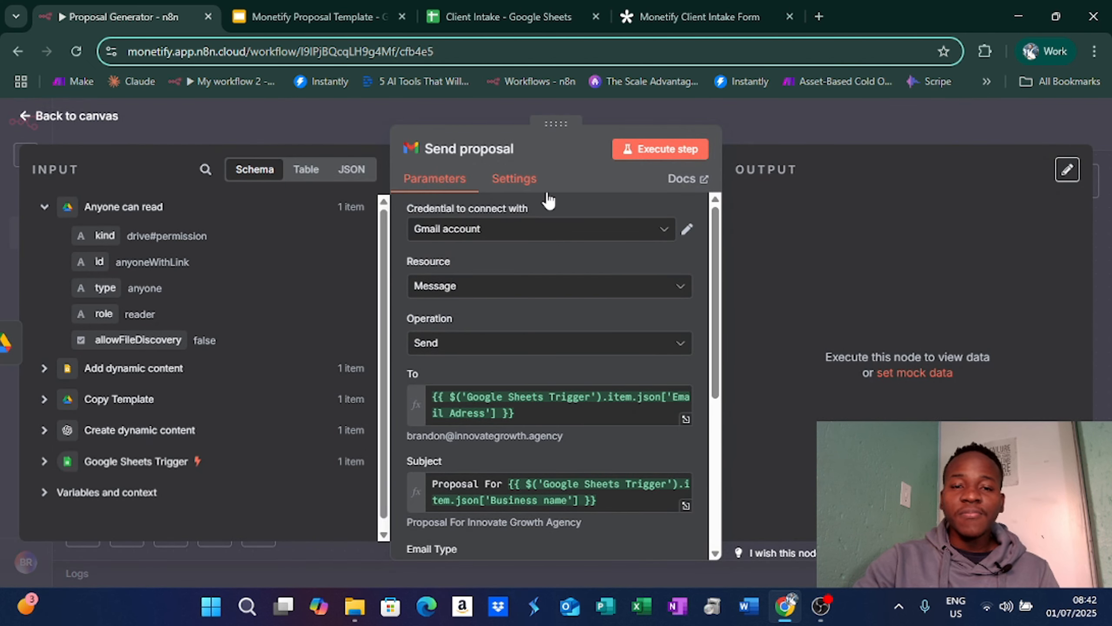
scroll(538, 209, down, 4)
scroll(420, 297, up, 2)
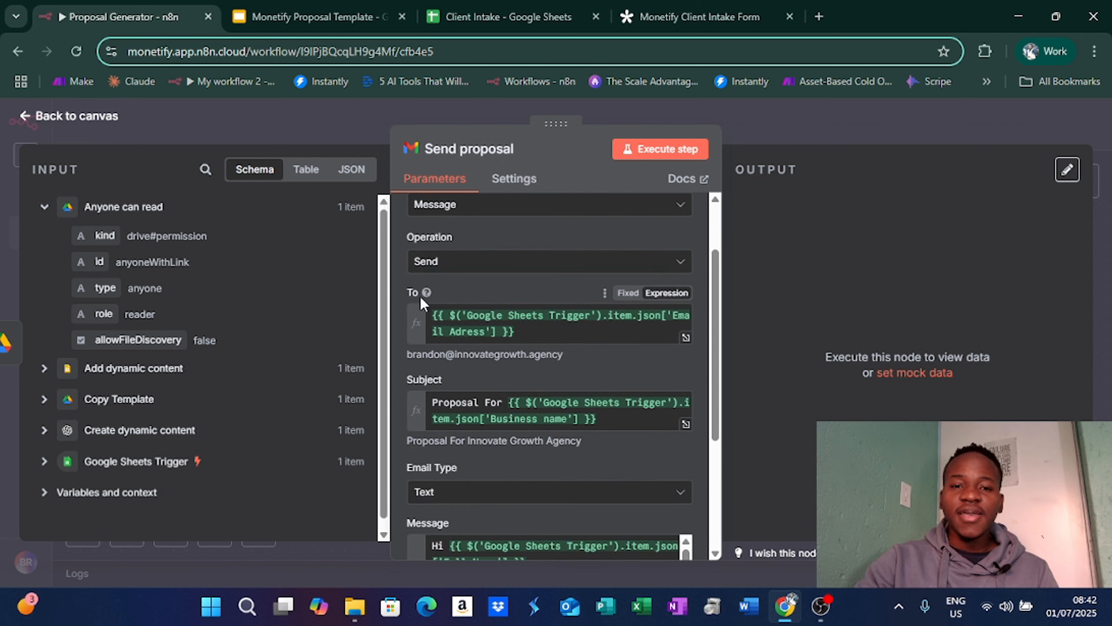
scroll(42, 468, down, 1)
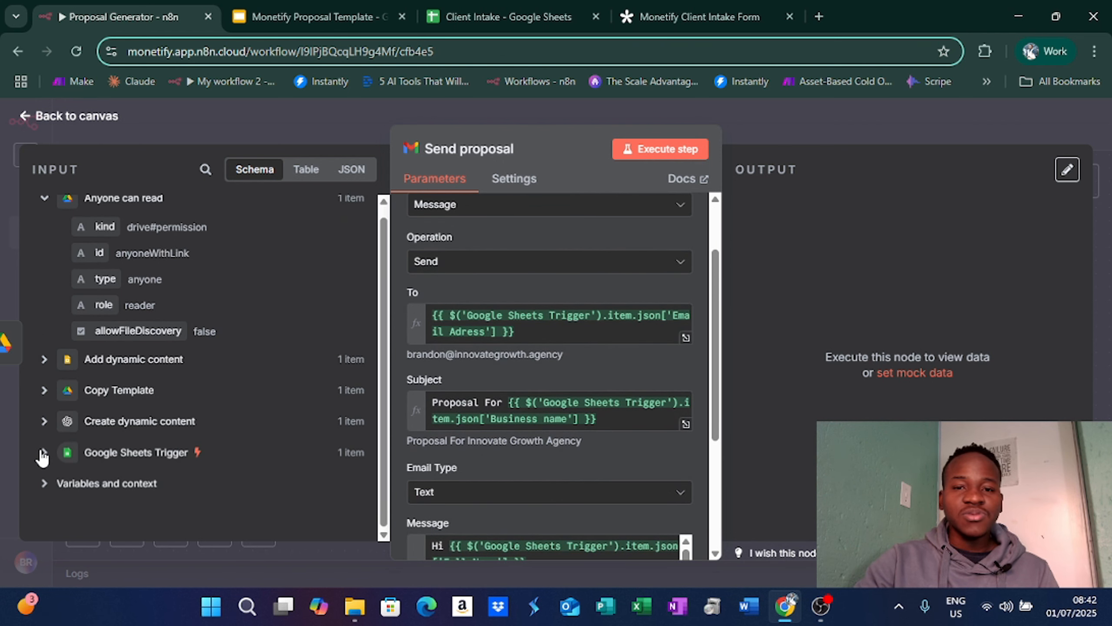
click(43, 453)
scroll(183, 393, down, 5)
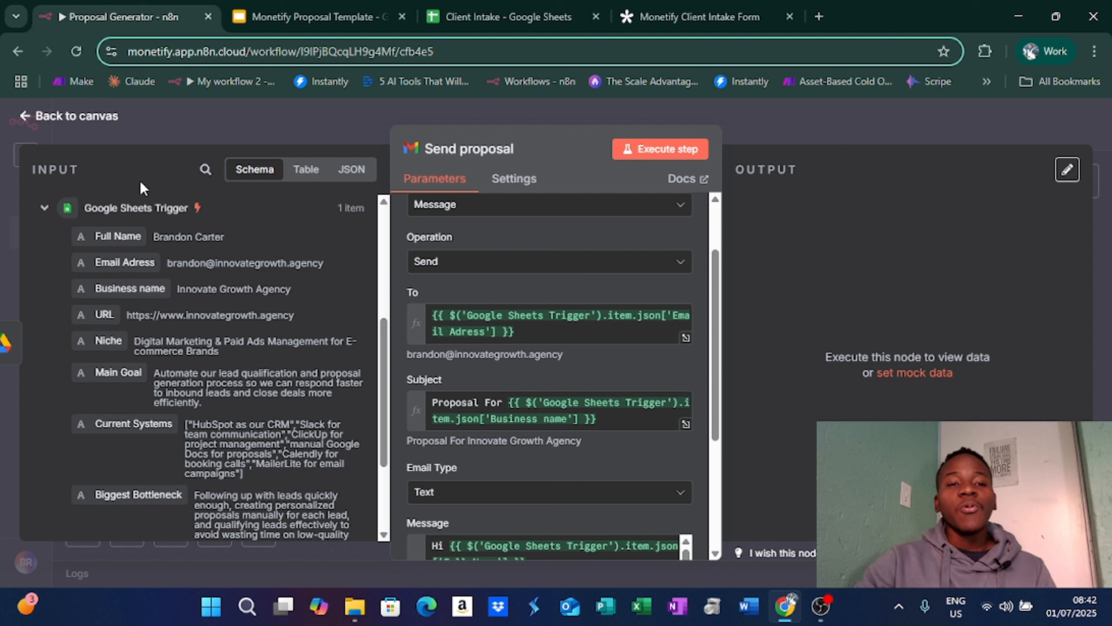
scroll(438, 311, down, 2)
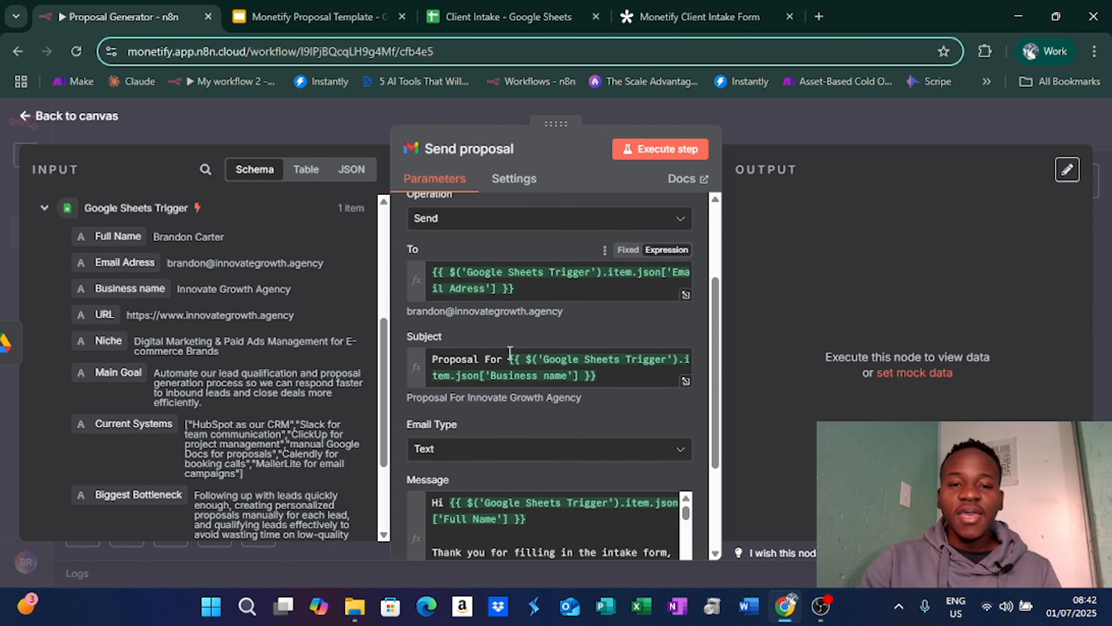
scroll(556, 343, down, 3)
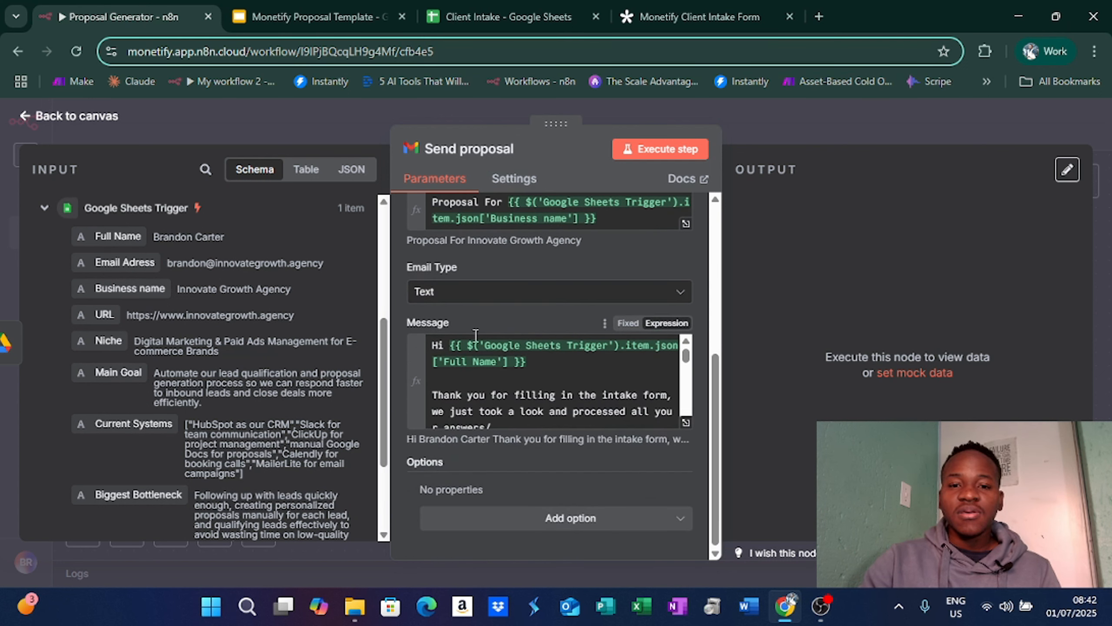
scroll(559, 403, down, 2)
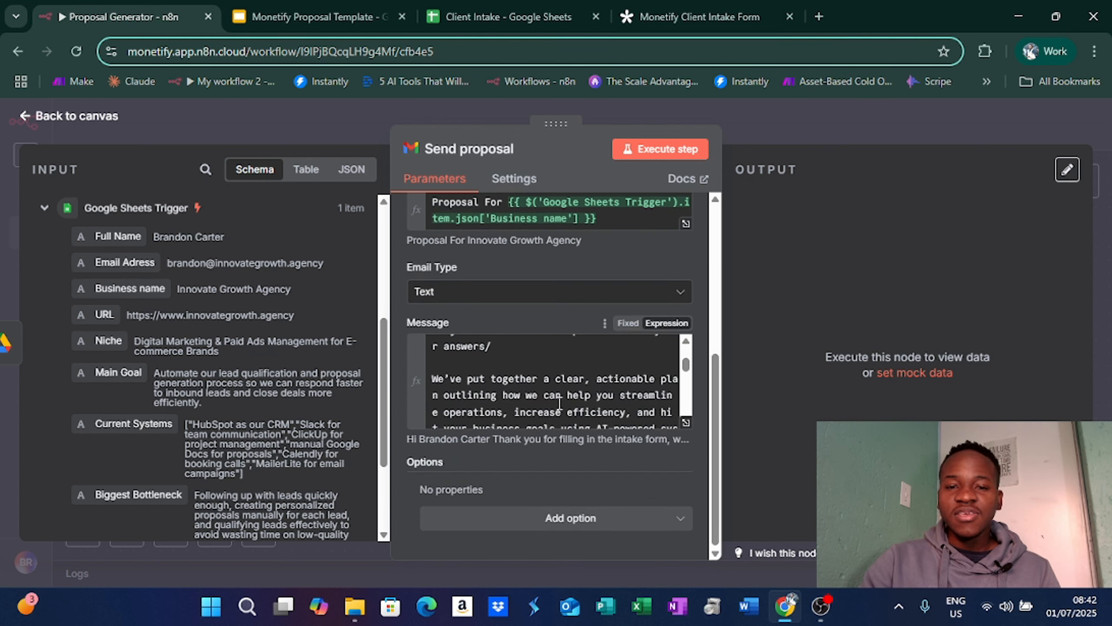
- Expand the Message expression in the full editor and delete the stray slash after "processed all your answers"
click(686, 422)
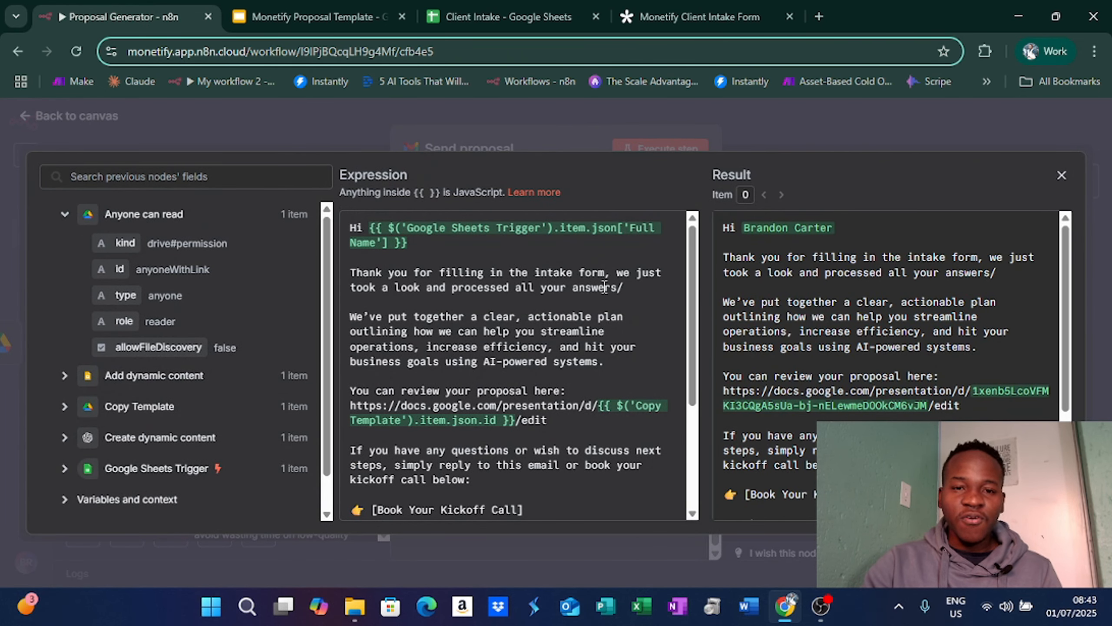
key(BackSpace)
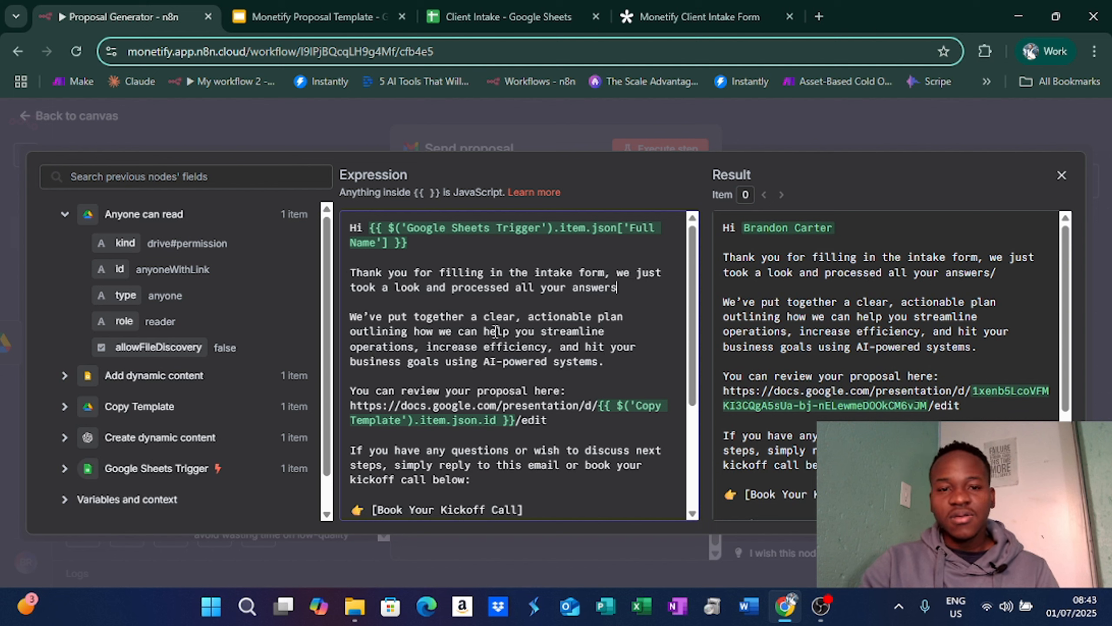
scroll(525, 307, down, 2)
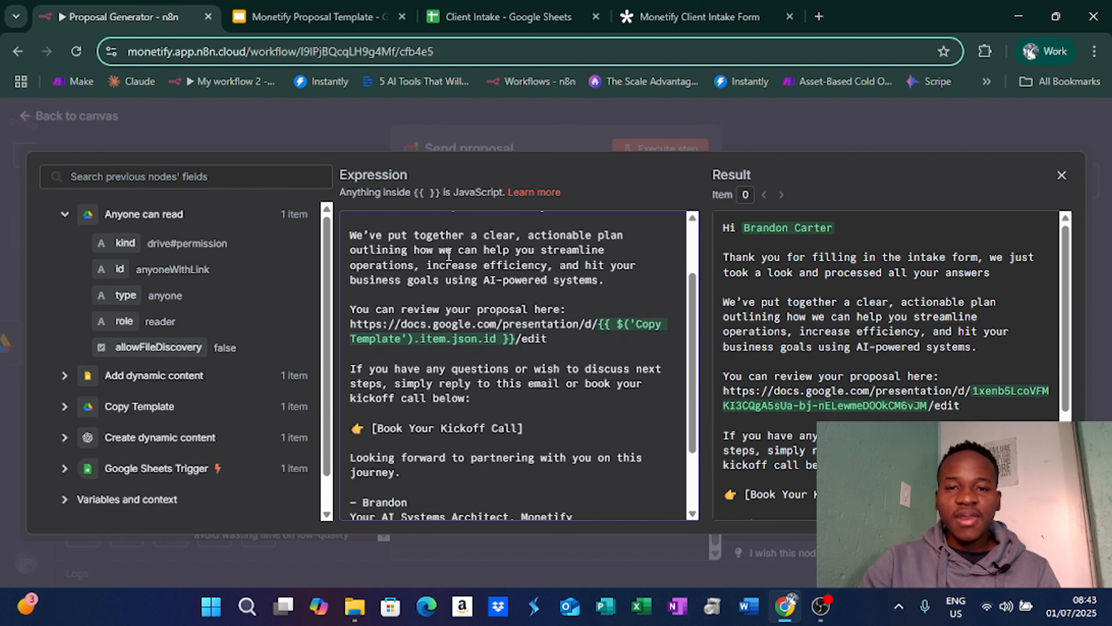
scroll(392, 263, down, 2)
scroll(391, 269, up, 2)
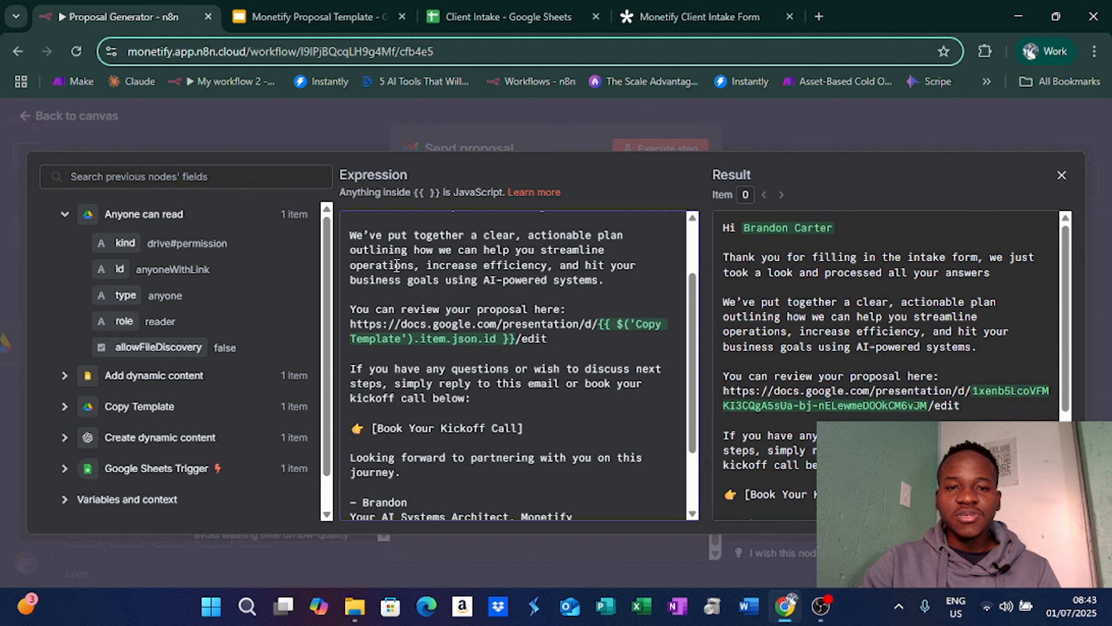
- Read the proposal link in the email message and compare its format with the Monetify Proposal Template's URL, returning to the workflow
scroll(351, 315, down, 2)
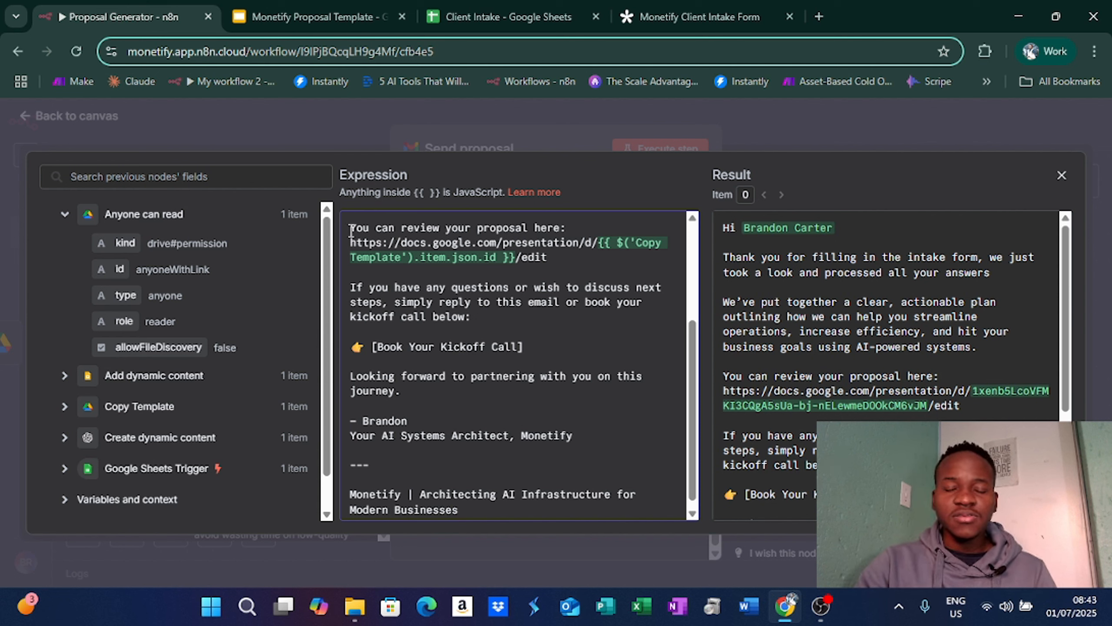
scroll(461, 295, up, 2)
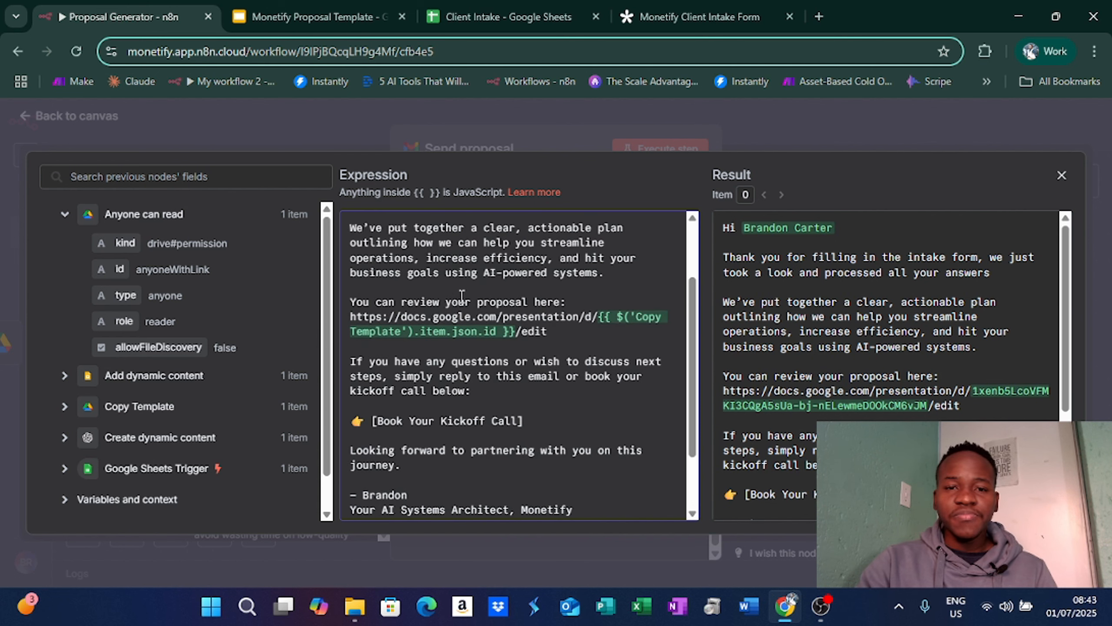
scroll(461, 295, down, 3)
scroll(944, 341, down, 5)
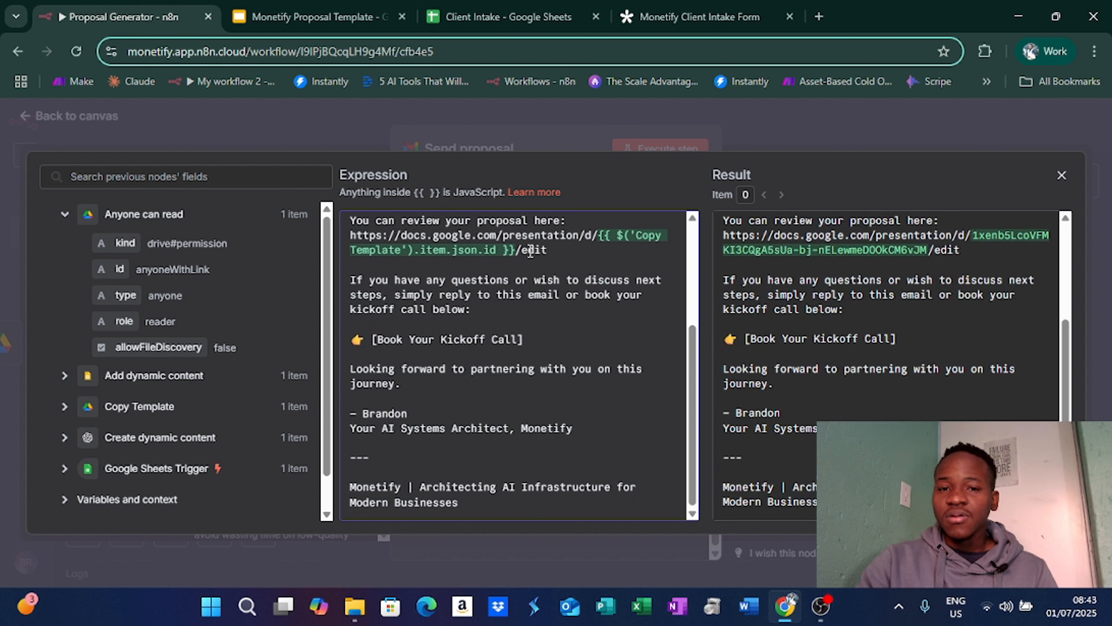
click(313, 16)
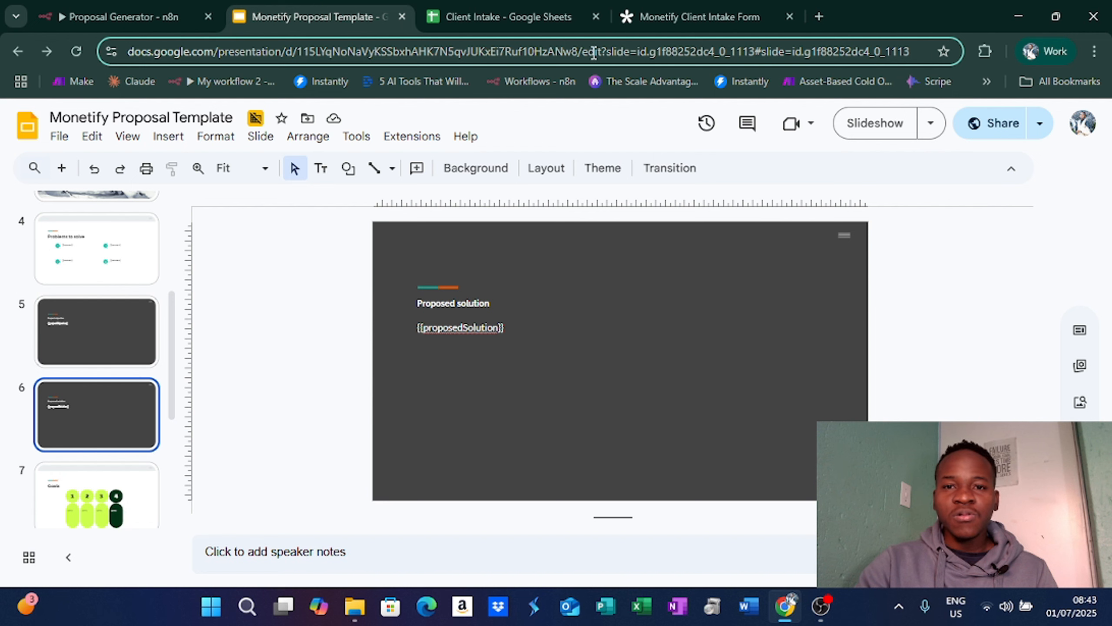
click(118, 6)
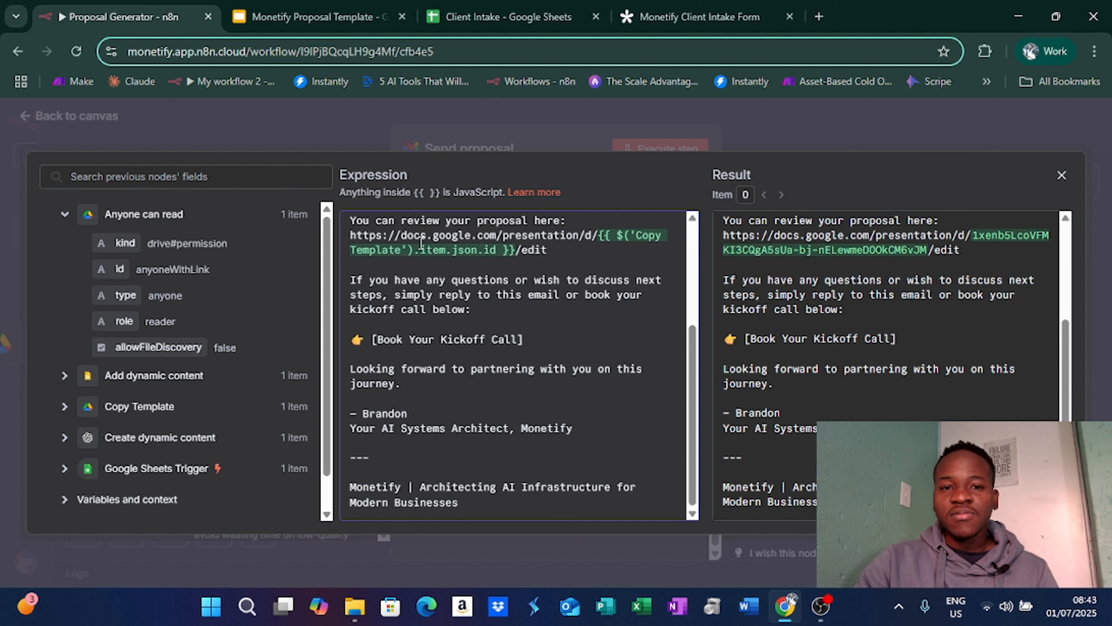
- Expand the Copy Template data in the expression editor and inspect the id field used in the proposal link
scroll(116, 353, down, 1)
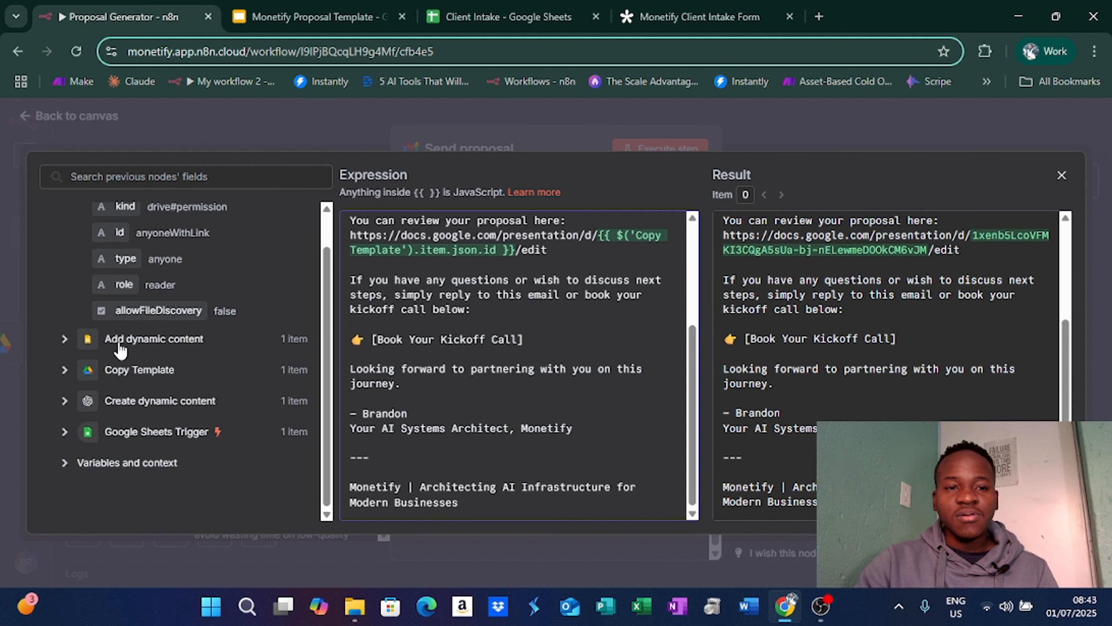
click(65, 368)
scroll(212, 387, down, 2)
scroll(211, 387, down, 1)
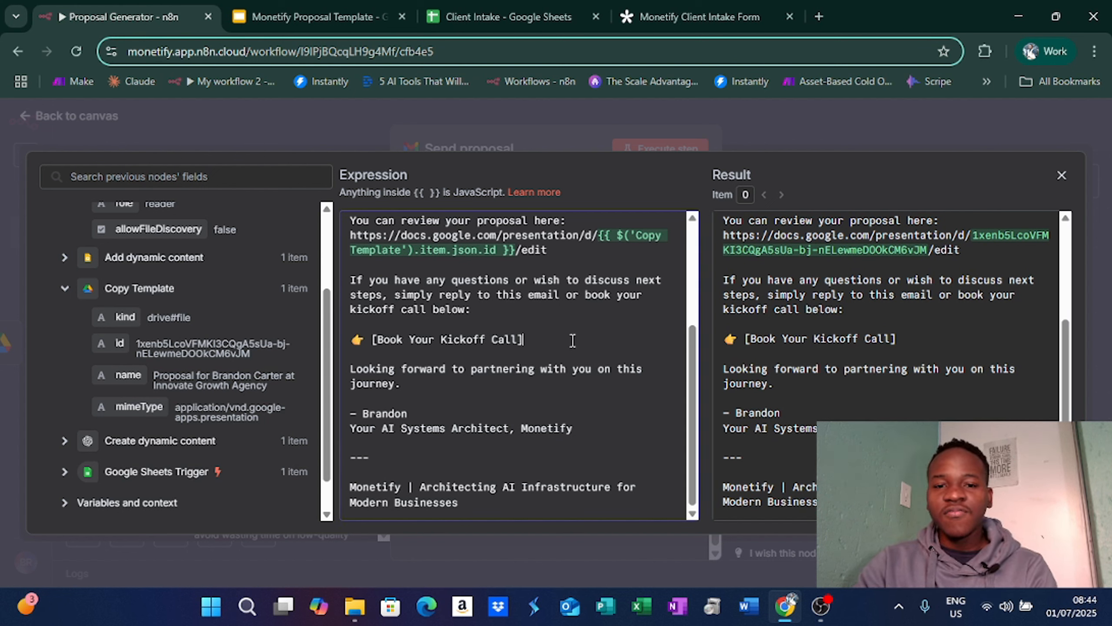
- Point out the [Book Your Kickoff Call] placeholder in the email message, close the editor and return to the canvas
drag(523, 340, 376, 330)
click(377, 332)
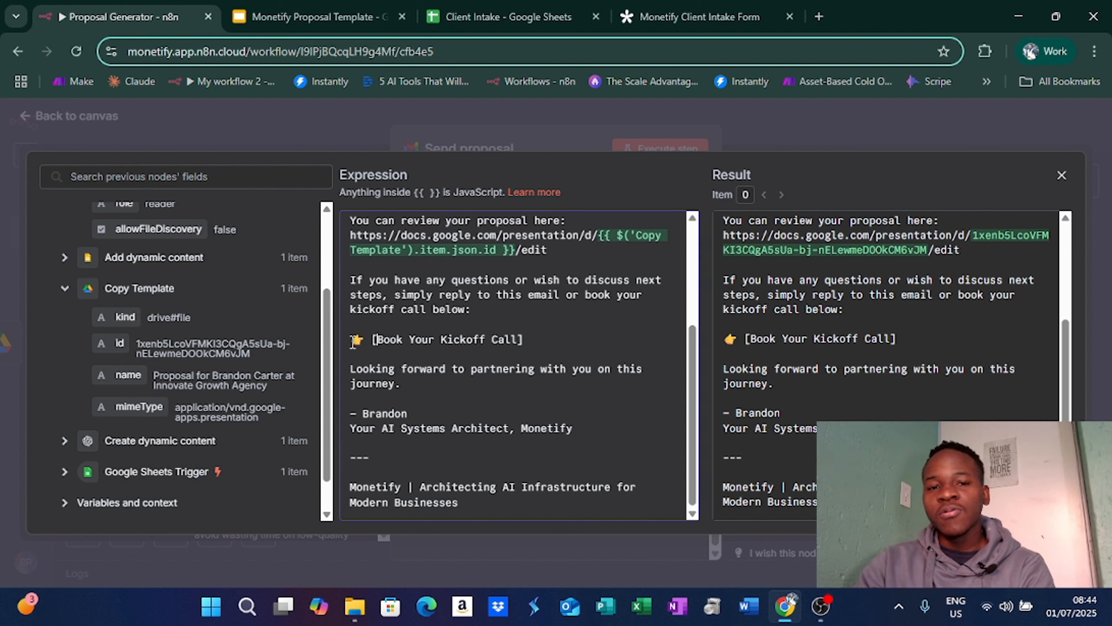
click(535, 335)
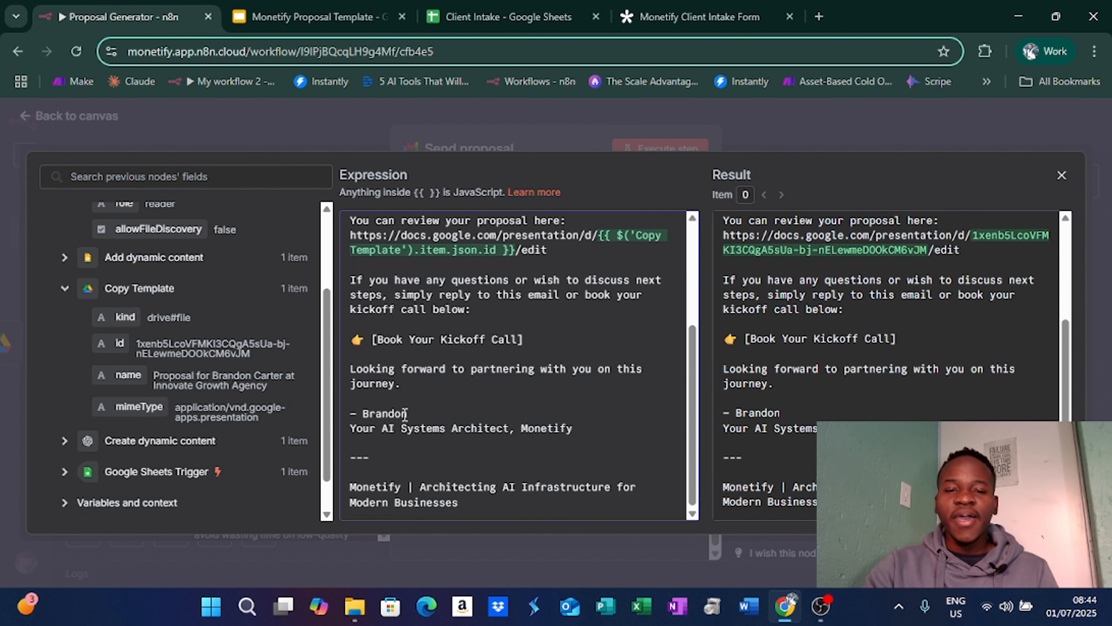
click(835, 136)
click(832, 131)
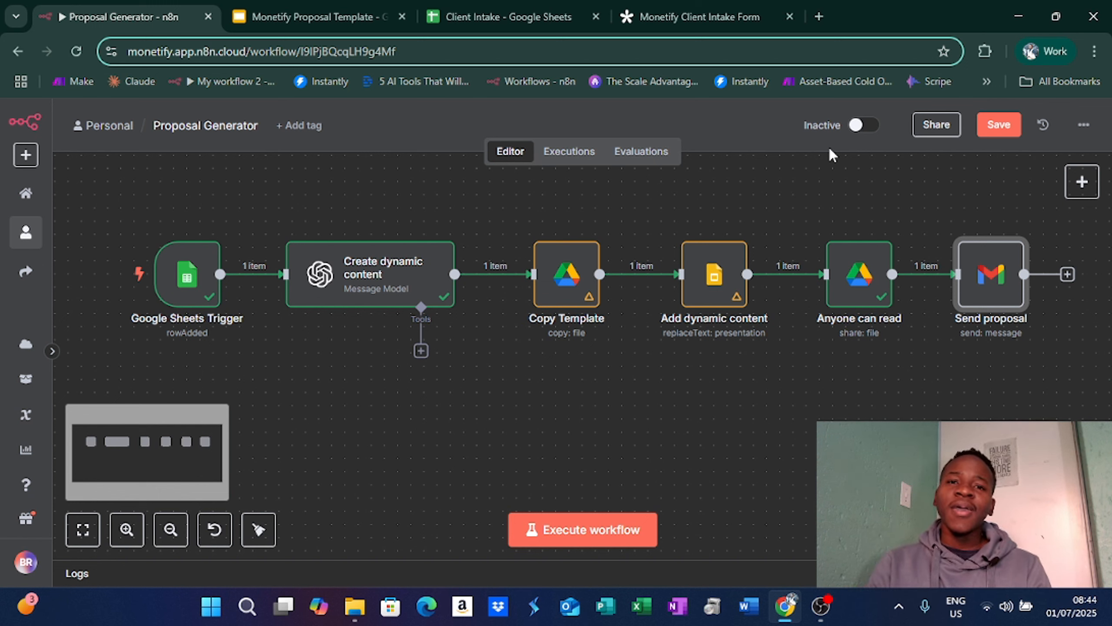
- Search the available nodes for "pandadoc" and close the node list
mouse_move(508, 274)
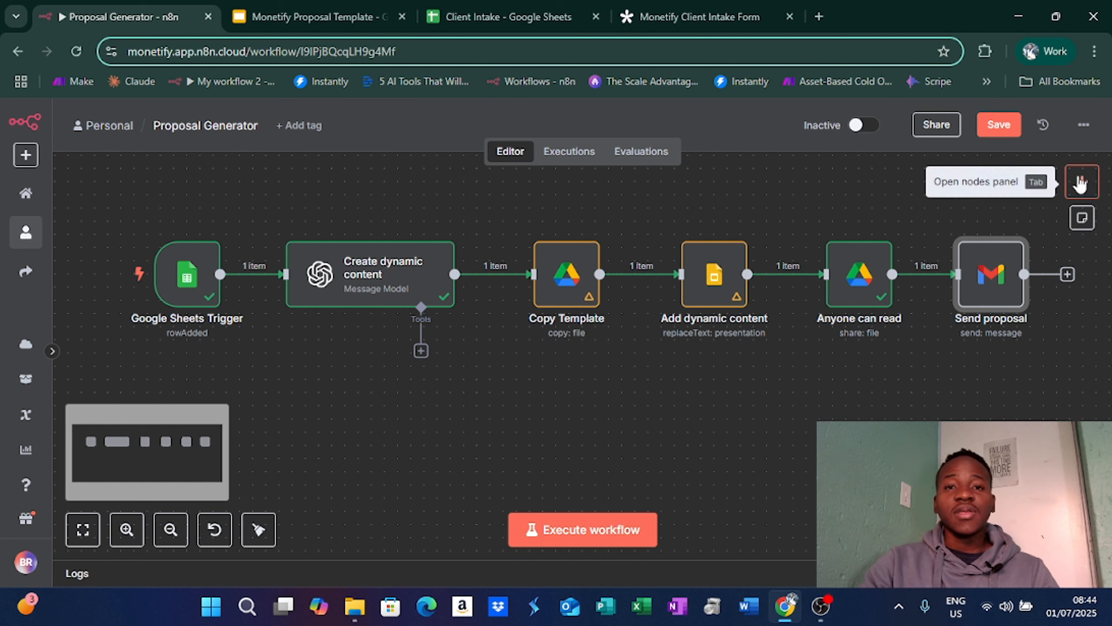
click(1079, 183)
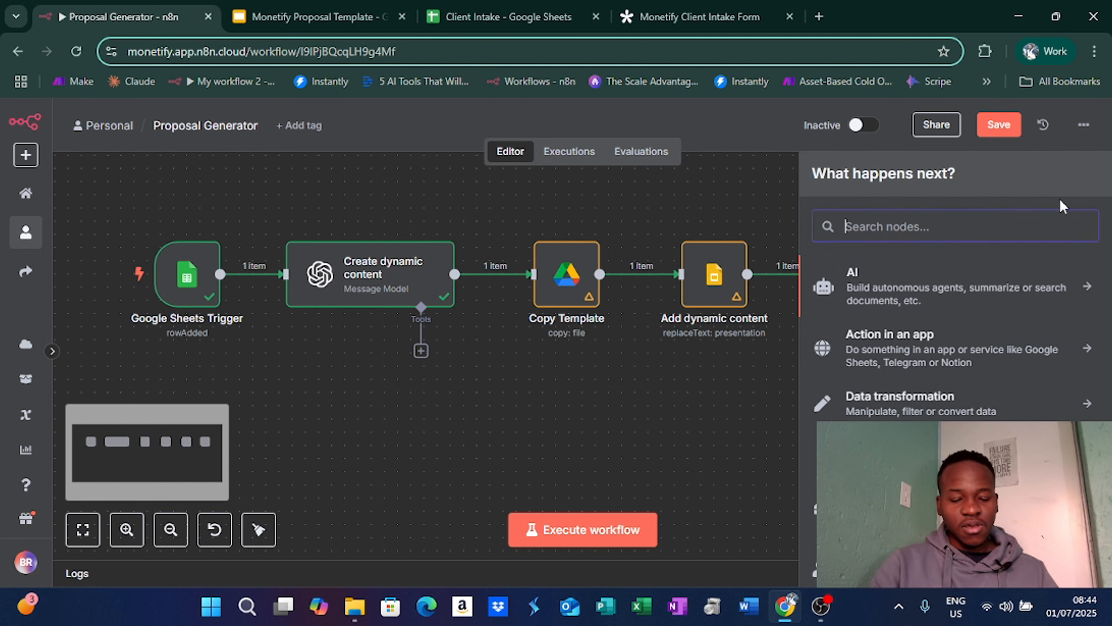
text(pandadoc)
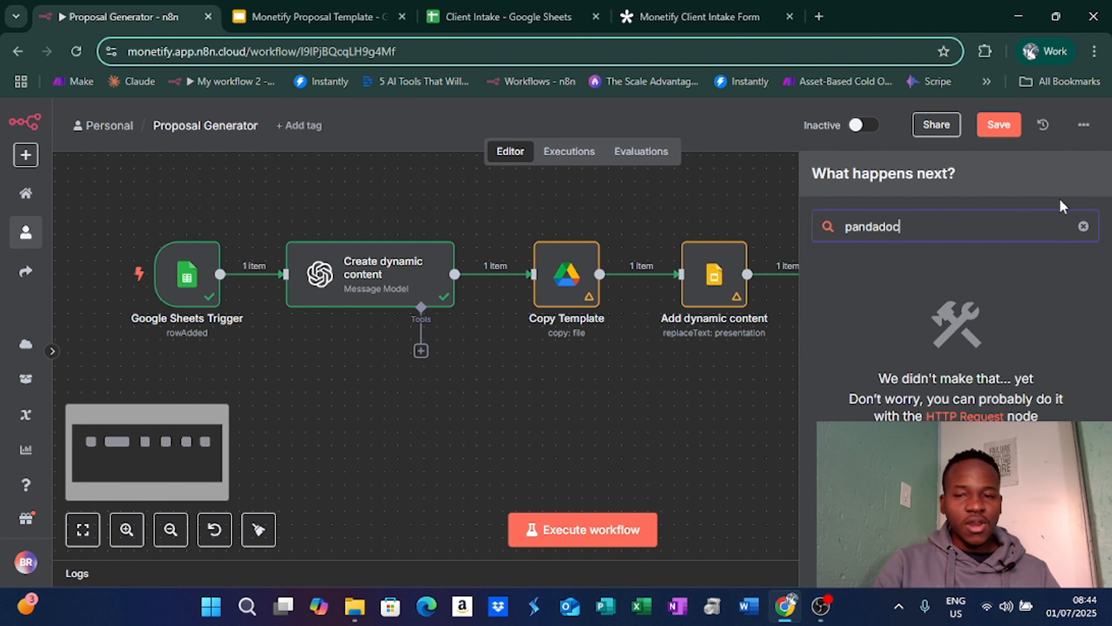
click(703, 441)
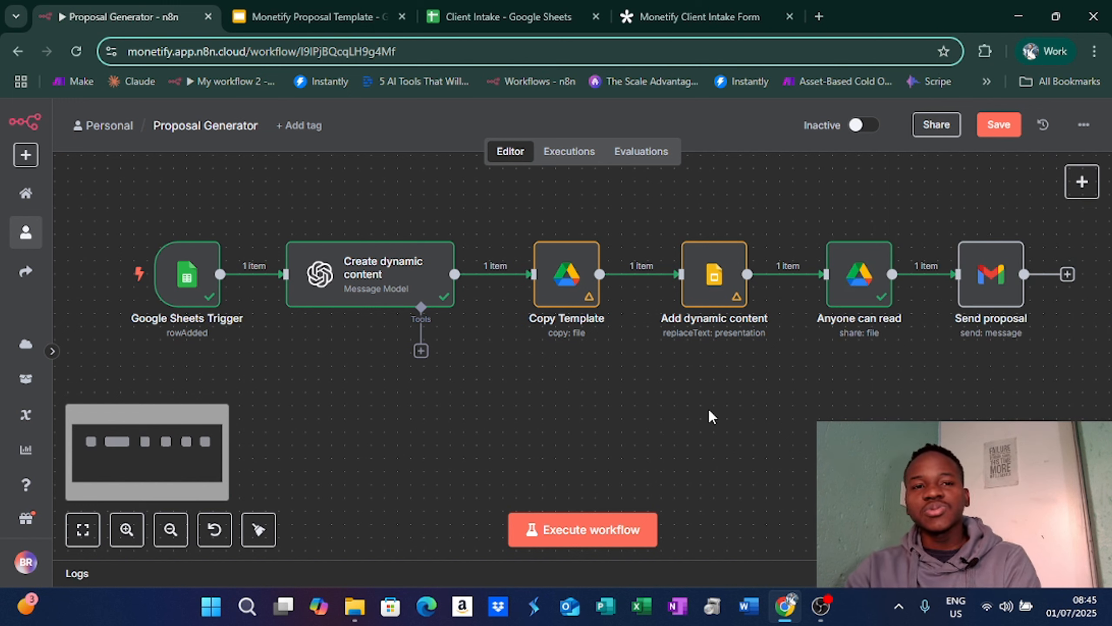